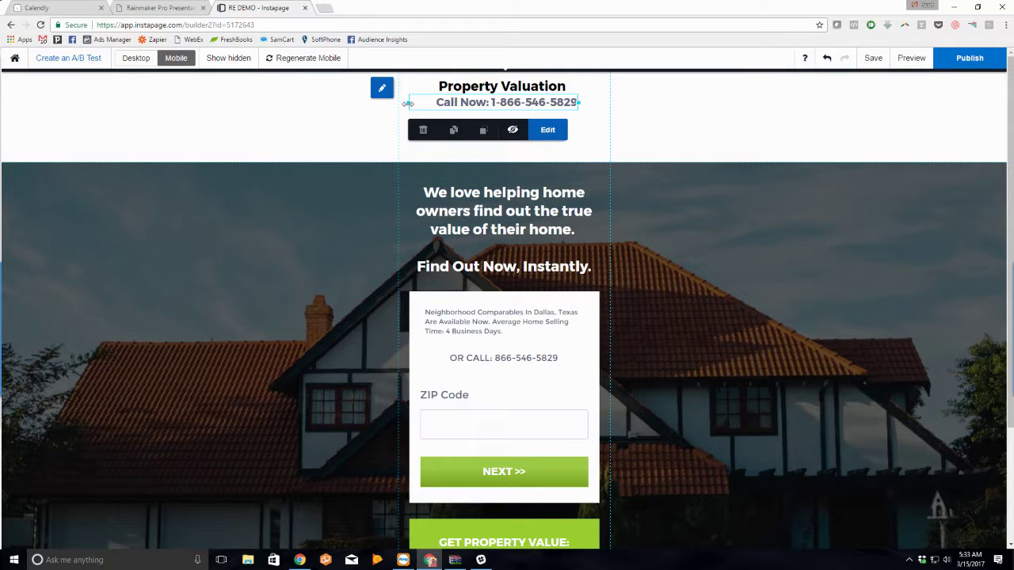
# Step: In Mobile view, move the Call Now box, hero top, headline, comparables text, OR CALL line and ZIP field higher
pyautogui.moveTo(408, 104); pyautogui.dragTo(431, 101)
pyautogui.moveTo(515, 105); pyautogui.dragTo(513, 110)
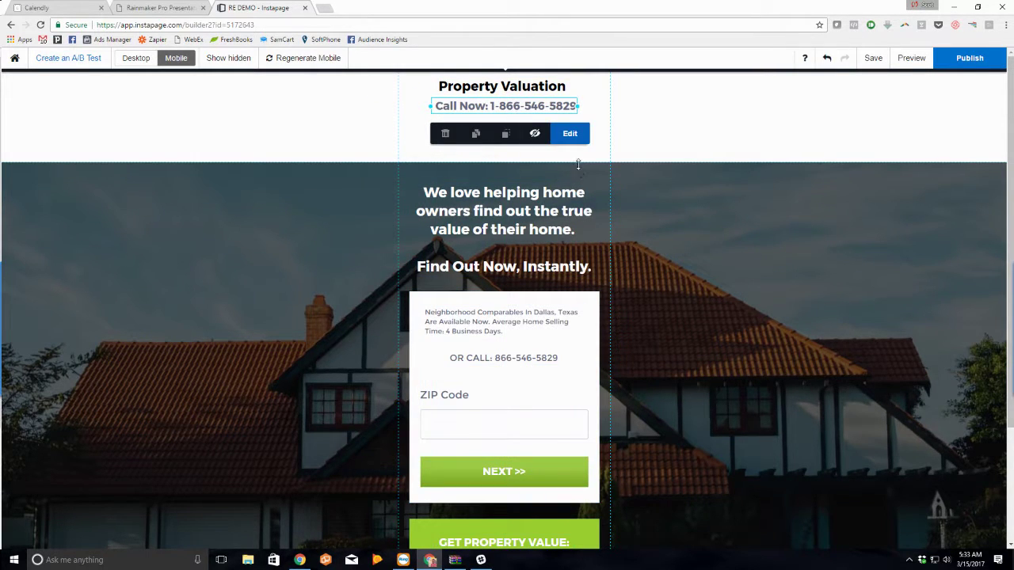
pyautogui.moveTo(578, 164); pyautogui.dragTo(578, 119)
pyautogui.moveTo(480, 198); pyautogui.dragTo(486, 176)
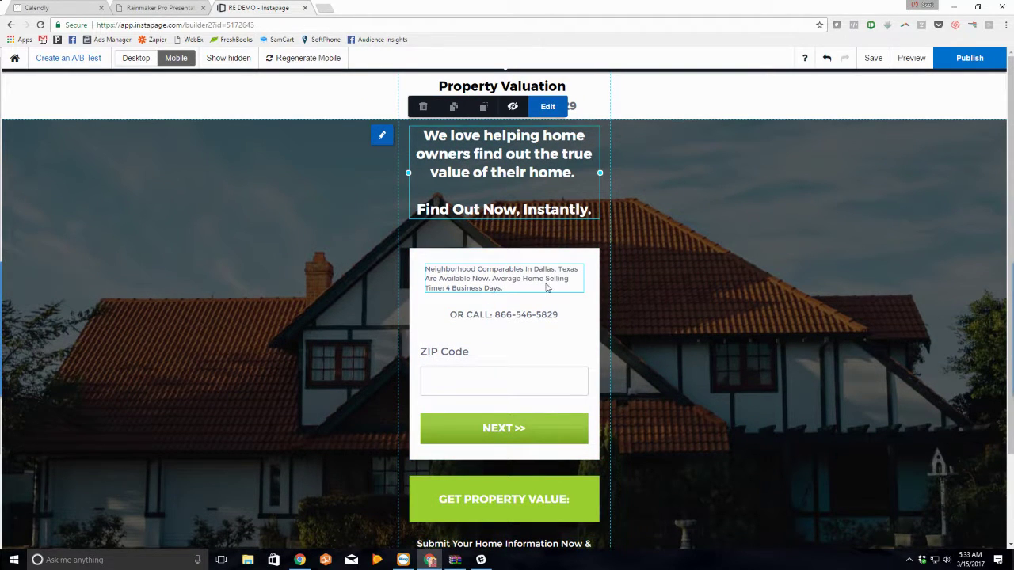
pyautogui.moveTo(546, 287); pyautogui.dragTo(547, 277)
pyautogui.moveTo(539, 314); pyautogui.dragTo(533, 298)
pyautogui.moveTo(552, 385); pyautogui.dragTo(552, 356)
# Step: Put the green background behind GET PROPERTY VALUE and move that banner onto the form's top
pyautogui.click(516, 459)
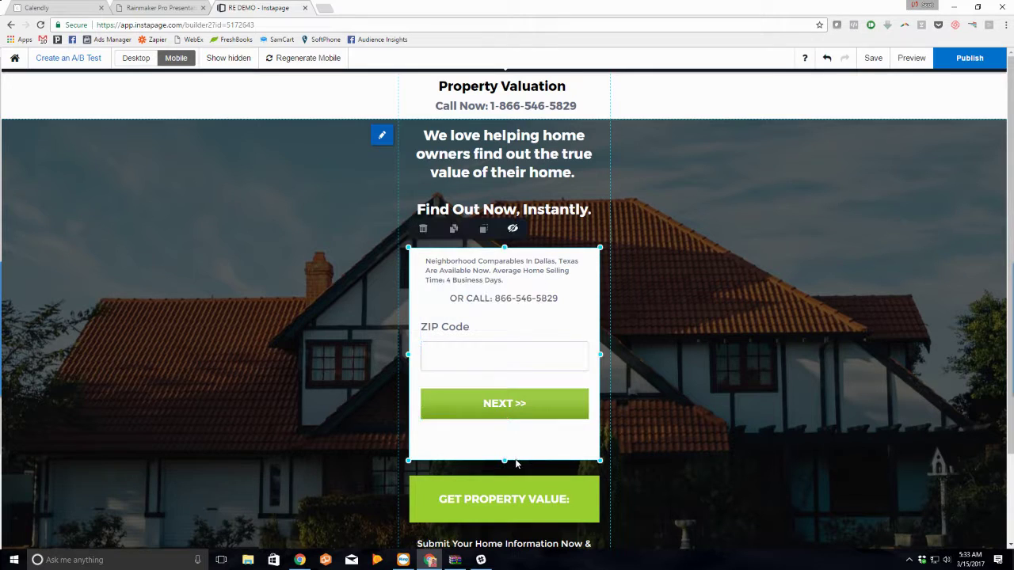
pyautogui.moveTo(525, 511); pyautogui.dragTo(524, 467)
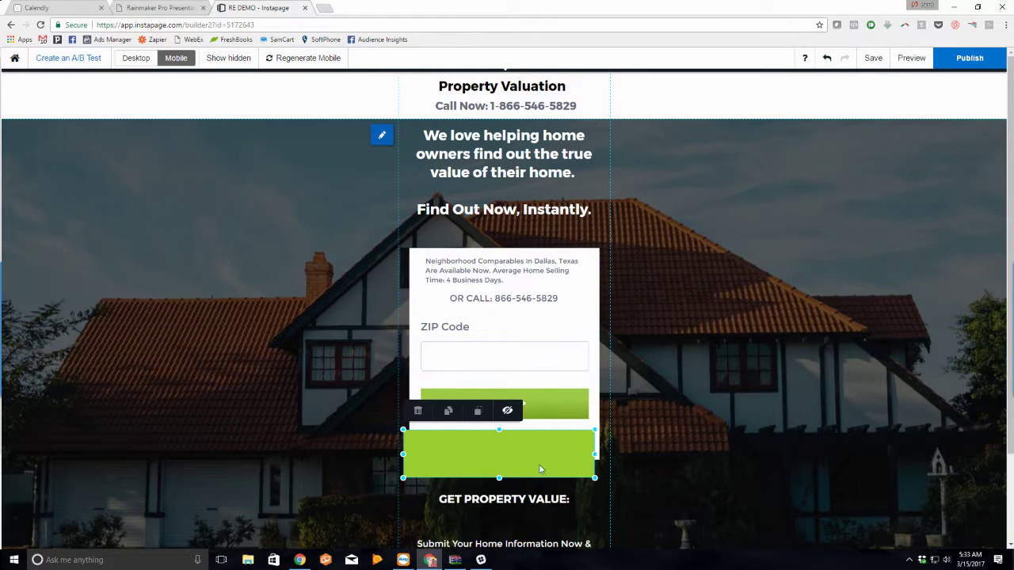
pyautogui.scroll(-1, 540, 460)
pyautogui.moveTo(534, 418); pyautogui.dragTo(542, 464)
pyautogui.scroll(-1, 542, 455)
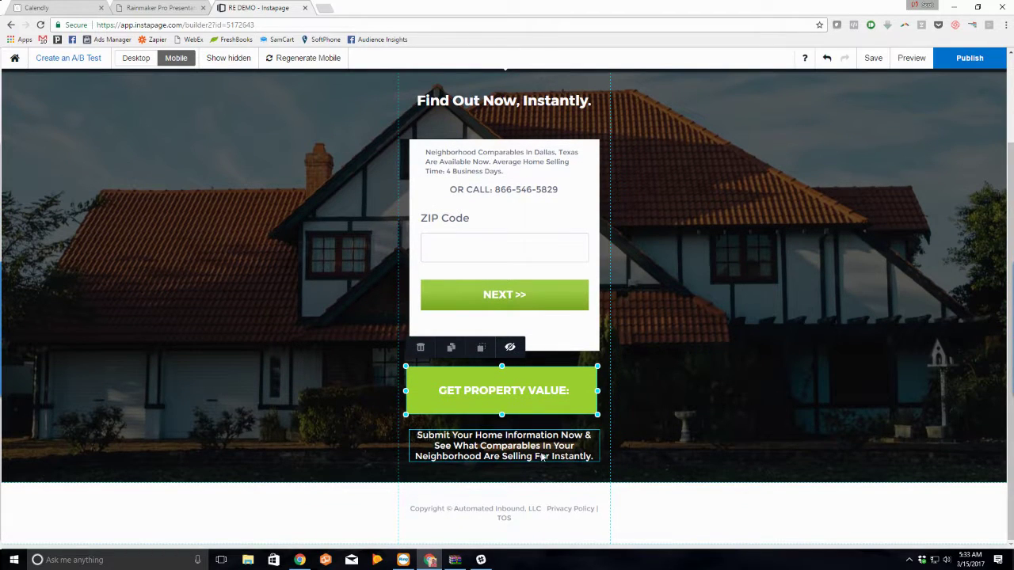
pyautogui.scroll(1, 527, 464)
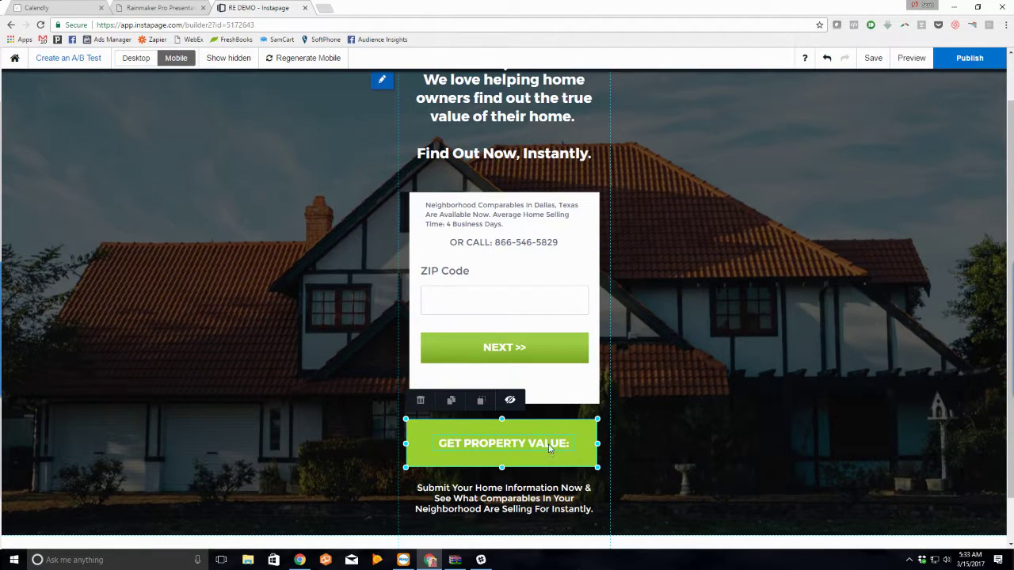
pyautogui.moveTo(549, 448); pyautogui.dragTo(542, 232)
# Step: Move the ZIP field and NEXT button down and place the Neighborhood Comparables text under the banner
pyautogui.click(424, 260)
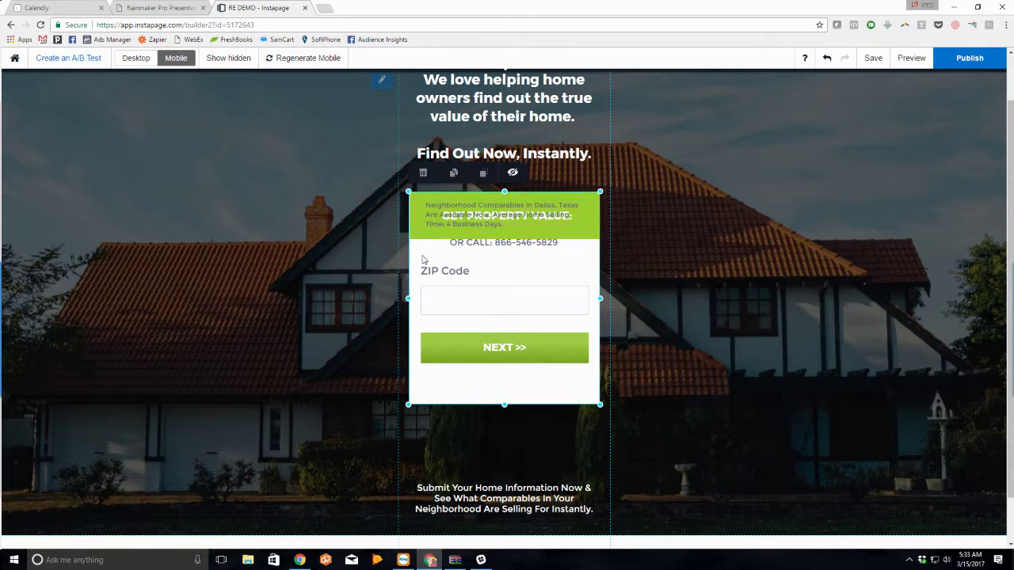
pyautogui.click(430, 225)
pyautogui.moveTo(437, 220); pyautogui.dragTo(445, 266)
pyautogui.click(478, 312)
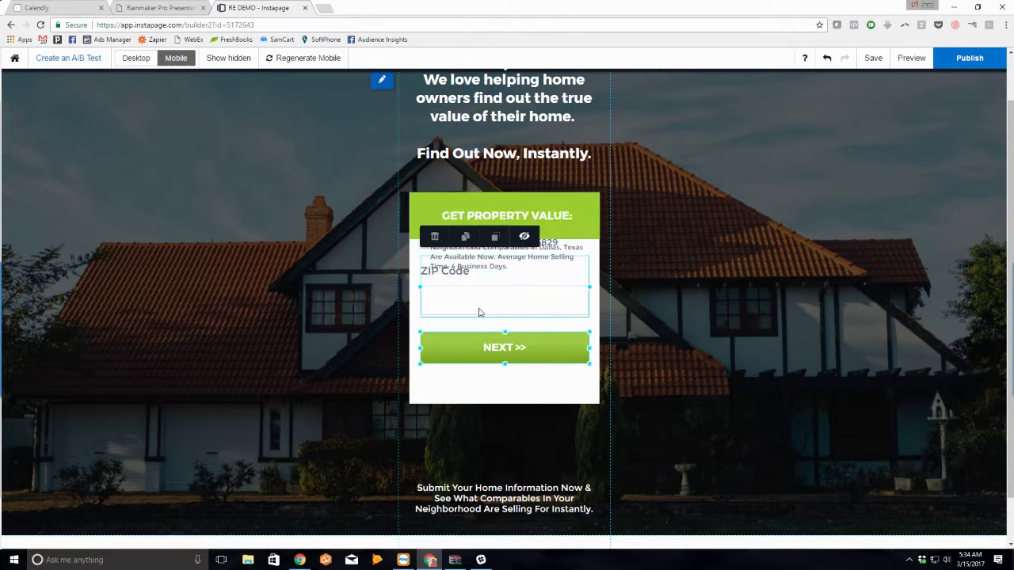
pyautogui.moveTo(493, 309); pyautogui.dragTo(494, 335)
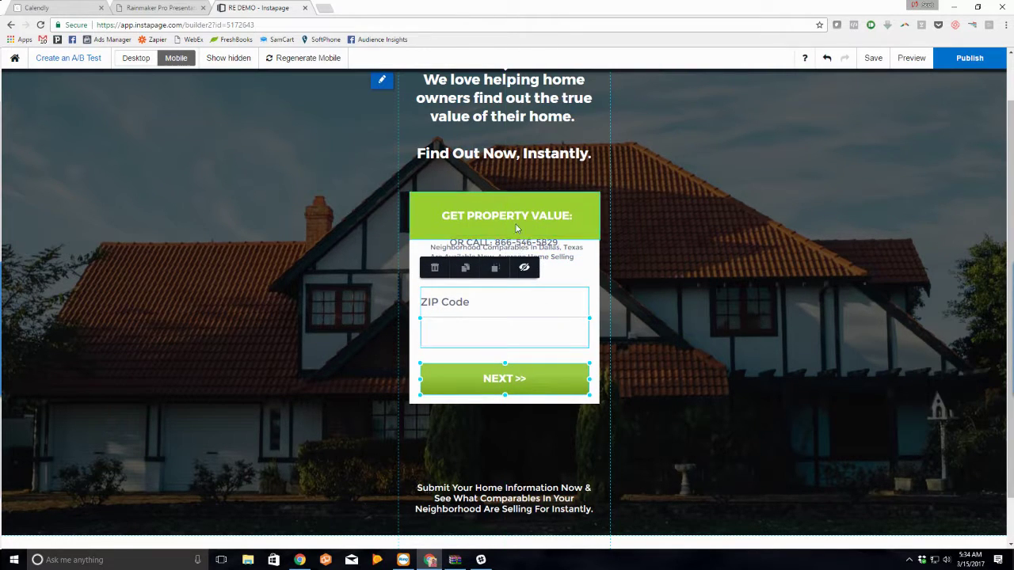
pyautogui.click(553, 257)
pyautogui.moveTo(554, 258); pyautogui.dragTo(489, 264)
pyautogui.click(486, 445)
# Step: Center-align the Neighborhood Comparables text and put the OR CALL line just below it
pyautogui.doubleClick(489, 264)
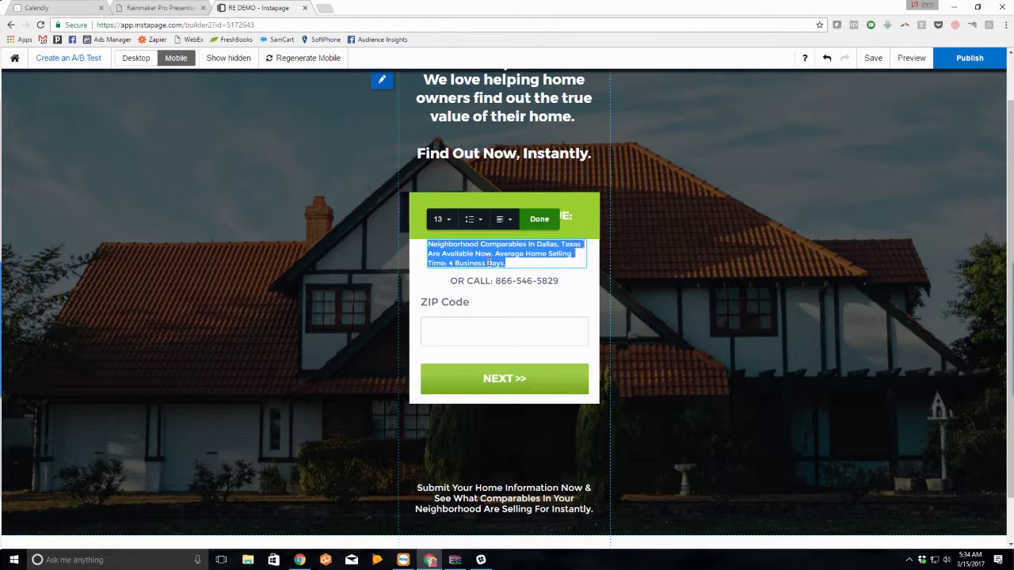
pyautogui.click(503, 220)
pyautogui.click(505, 258)
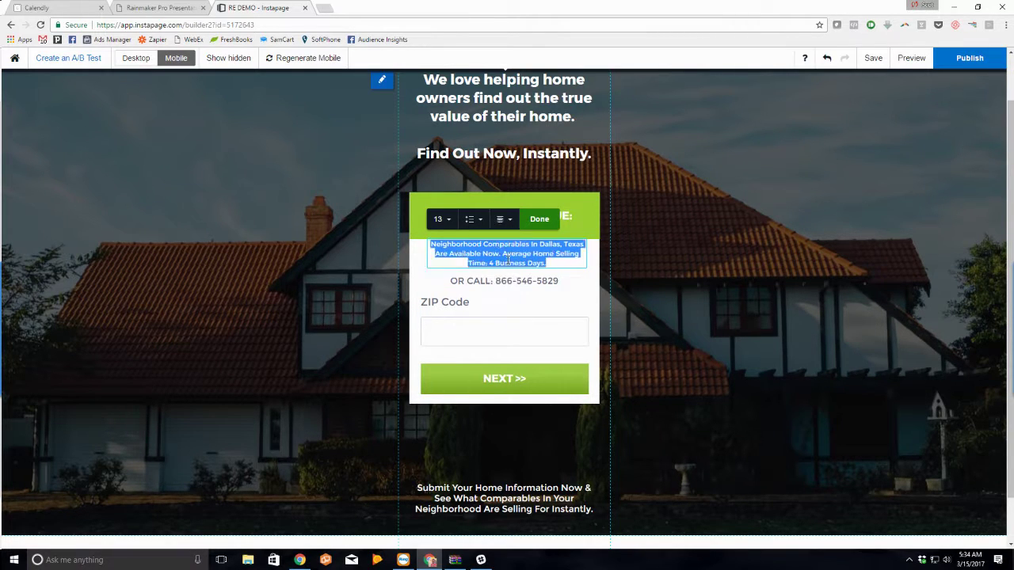
pyautogui.click(547, 220)
pyautogui.moveTo(532, 261); pyautogui.dragTo(539, 282)
pyautogui.click(562, 292)
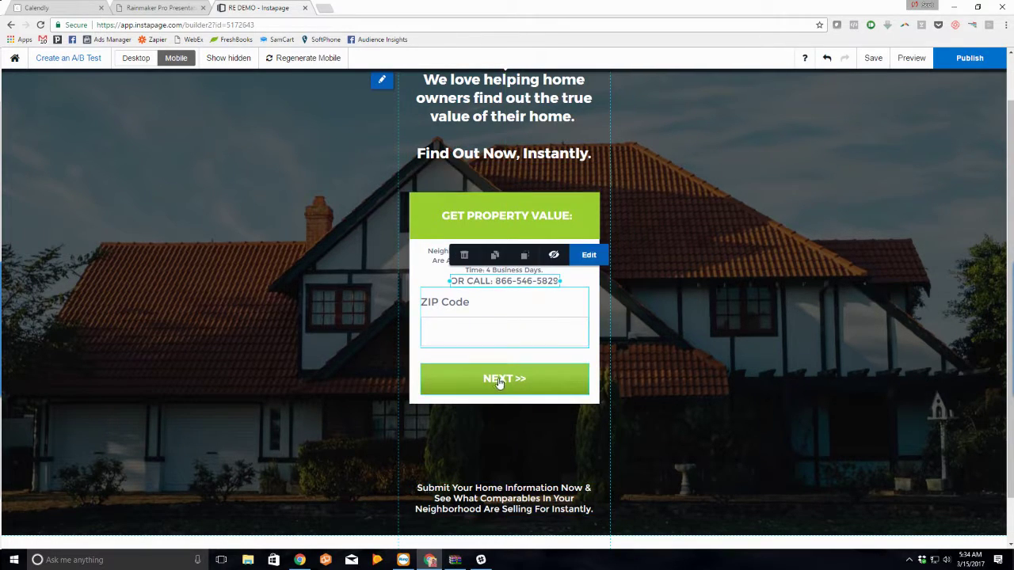
# Step: Place the Submit Your Home Information text below the form and nudge the headline slightly
pyautogui.moveTo(519, 507); pyautogui.dragTo(520, 436)
pyautogui.scroll(-1, 819, 379)
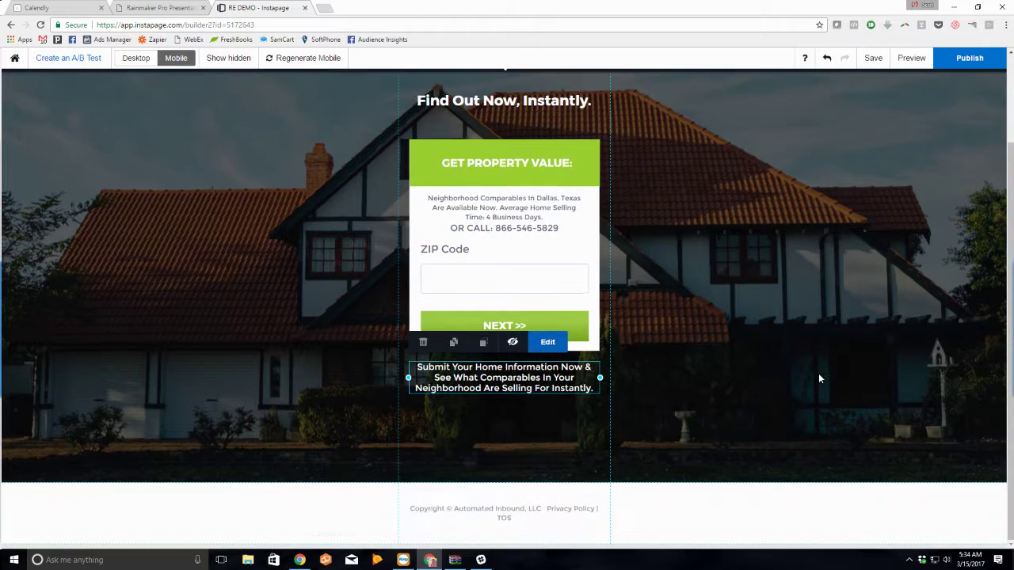
pyautogui.click(688, 474)
pyautogui.scroll(2, 695, 451)
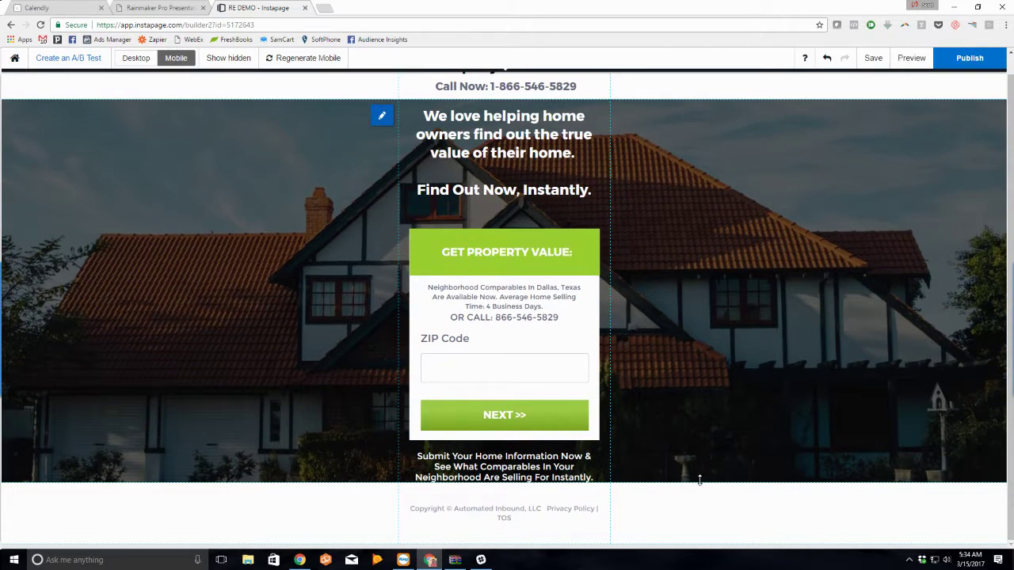
pyautogui.scroll(-1, 699, 479)
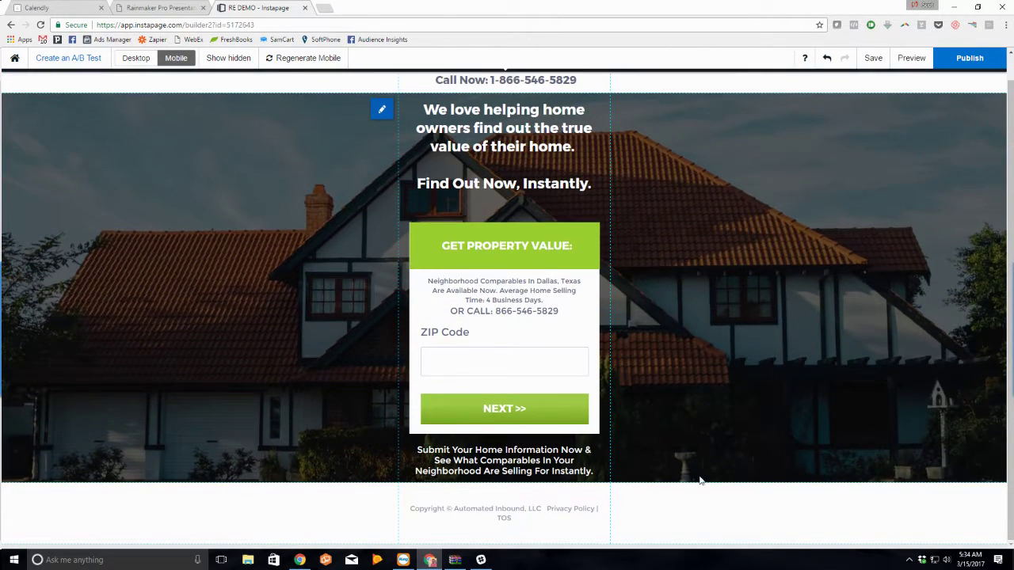
pyautogui.scroll(1, 754, 352)
pyautogui.moveTo(503, 209); pyautogui.dragTo(502, 217)
pyautogui.moveTo(549, 193); pyautogui.dragTo(555, 196)
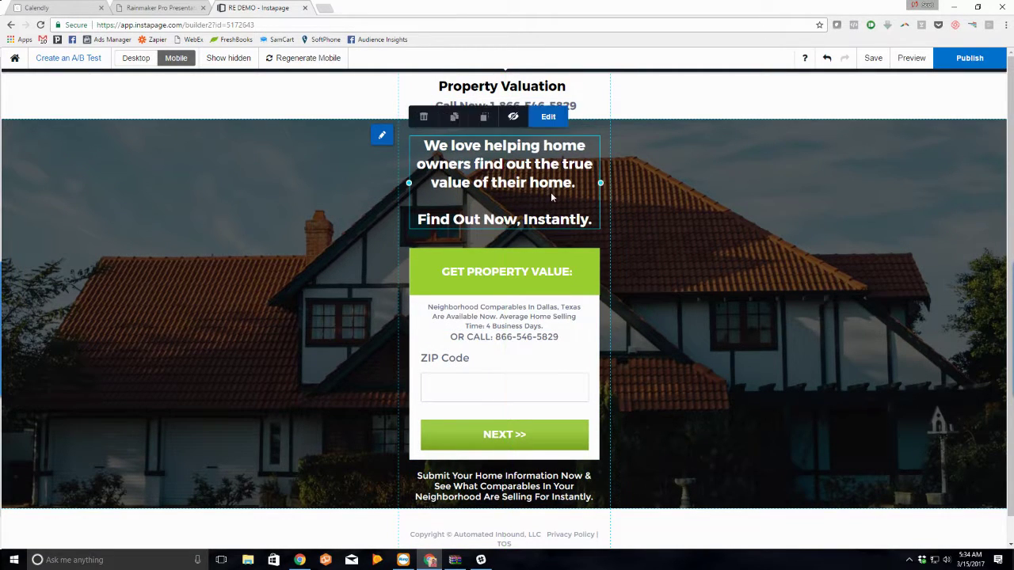
pyautogui.click(512, 365)
pyautogui.click(624, 320)
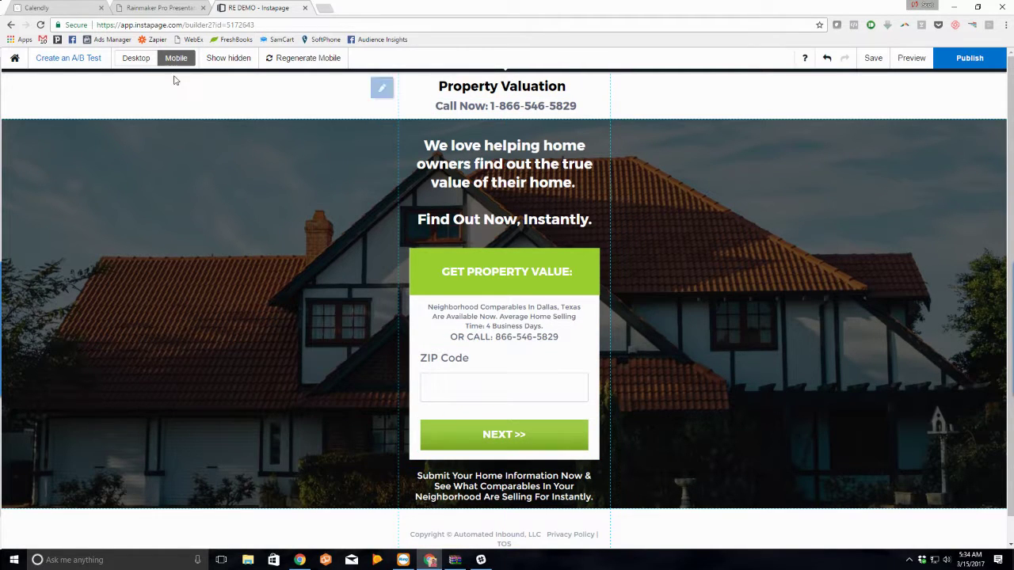
# Step: Save the page by switching to the Desktop layout and back to Mobile
pyautogui.moveTo(175, 63)
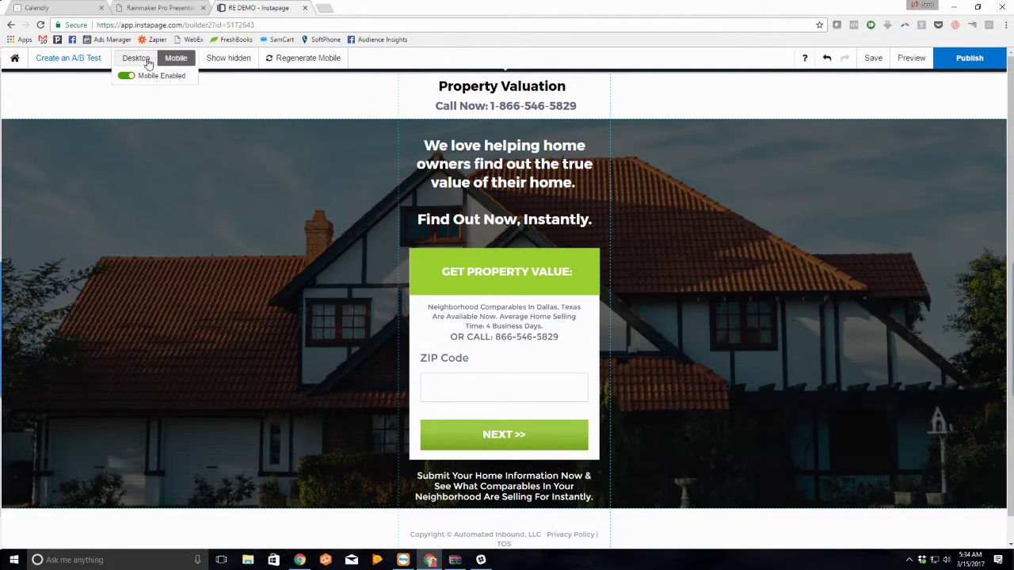
pyautogui.click(136, 59)
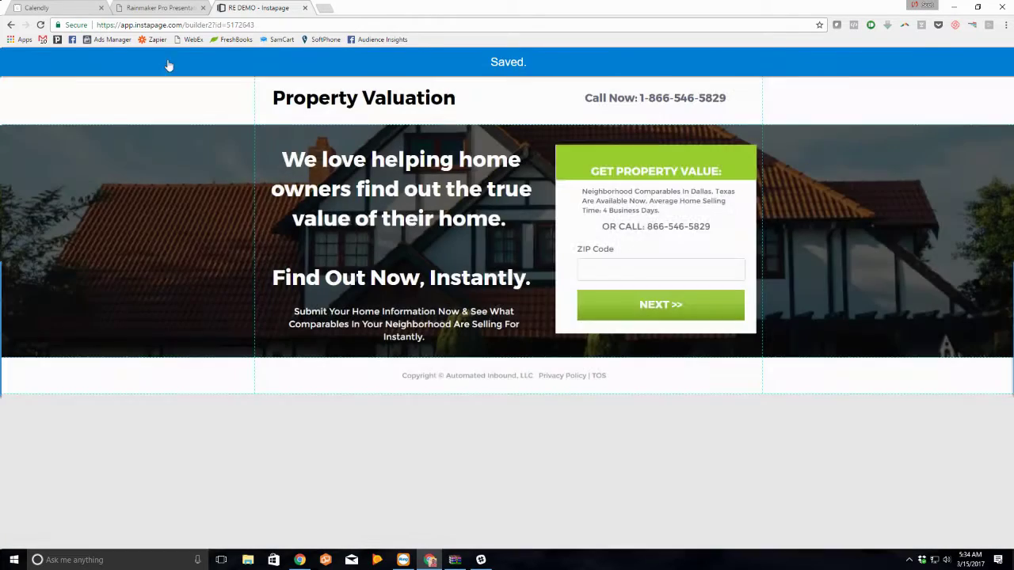
pyautogui.click(167, 59)
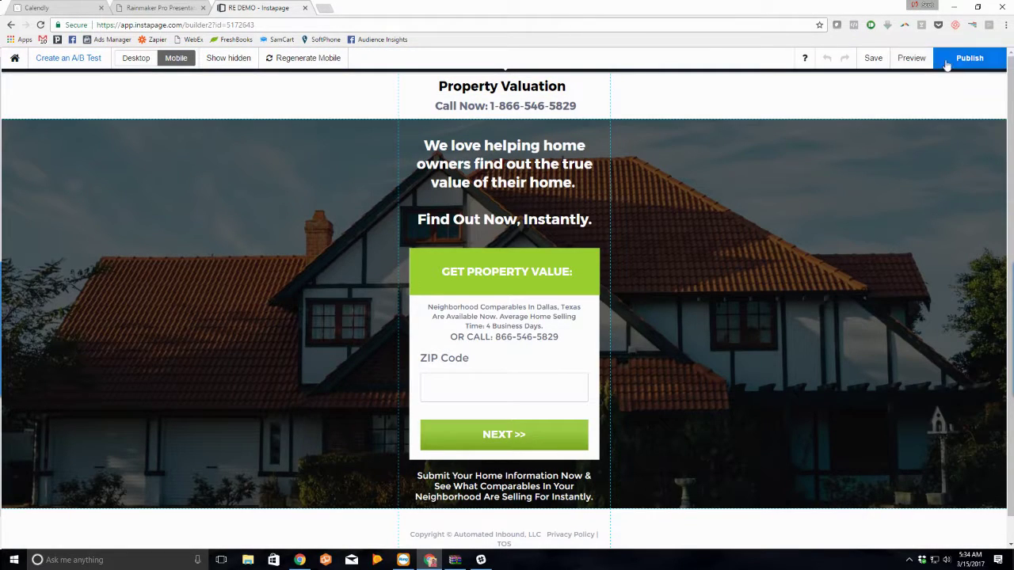
# Step: Preview the page in mobile and DESKTOP layouts, then return to the builder tab
pyautogui.click(910, 59)
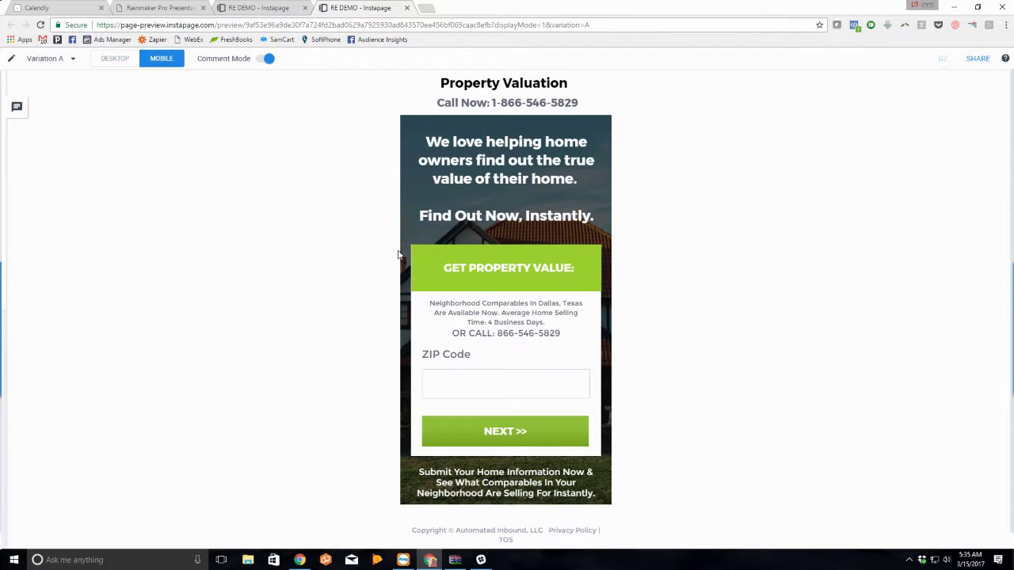
pyautogui.scroll(-1, 504, 292)
pyautogui.scroll(1, 505, 333)
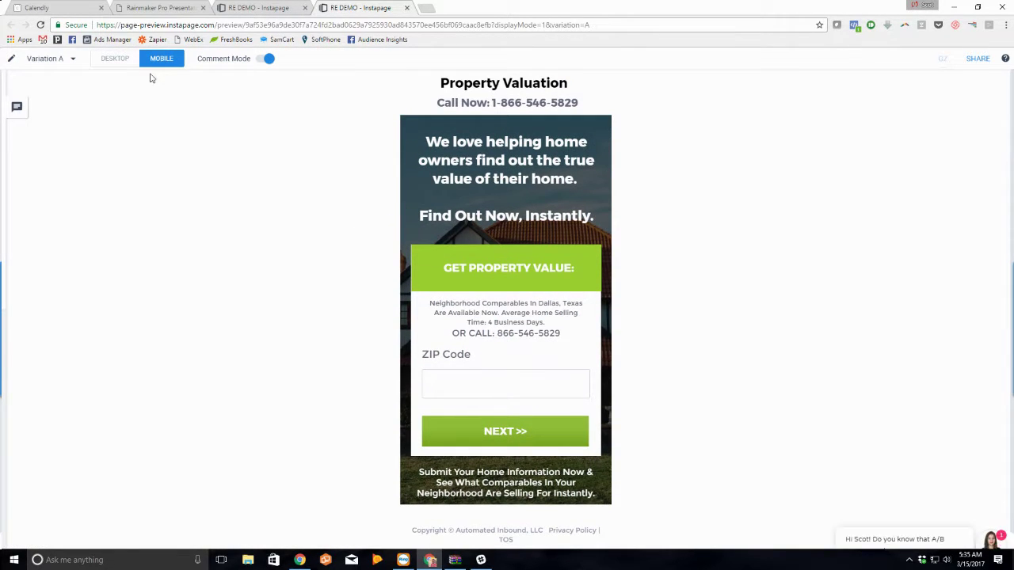
pyautogui.click(119, 60)
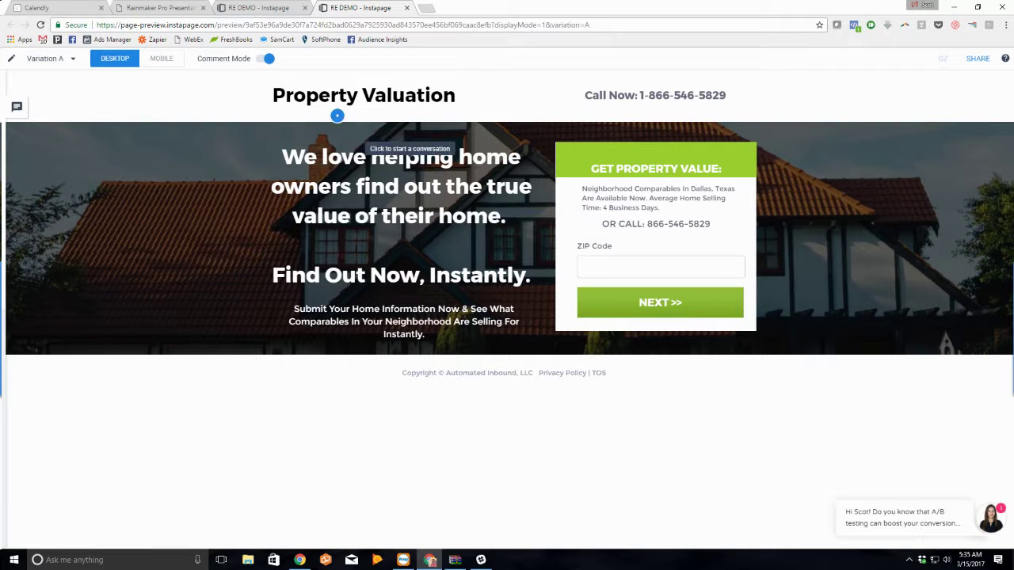
pyautogui.click(255, 8)
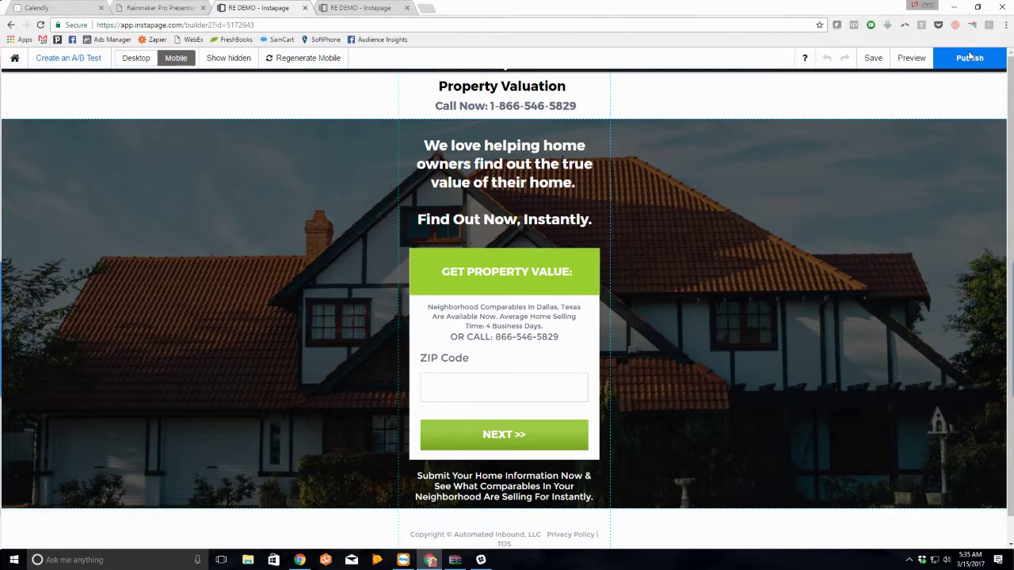
# Step: Publish RE DEMO without an A/B test as a Demo Page on the prop-val-demo subdomain
pyautogui.click(969, 57)
pyautogui.click(617, 345)
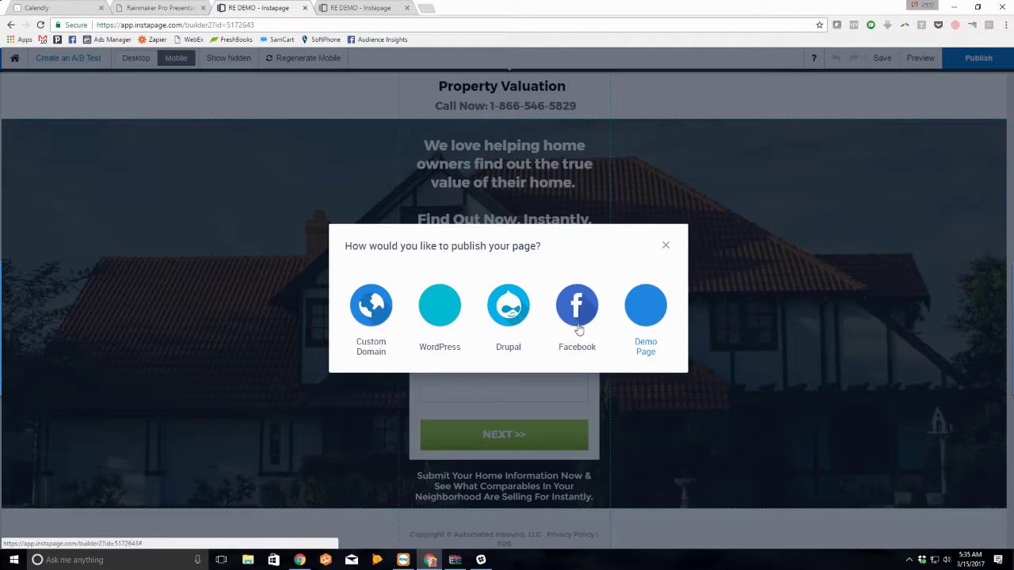
pyautogui.click(641, 318)
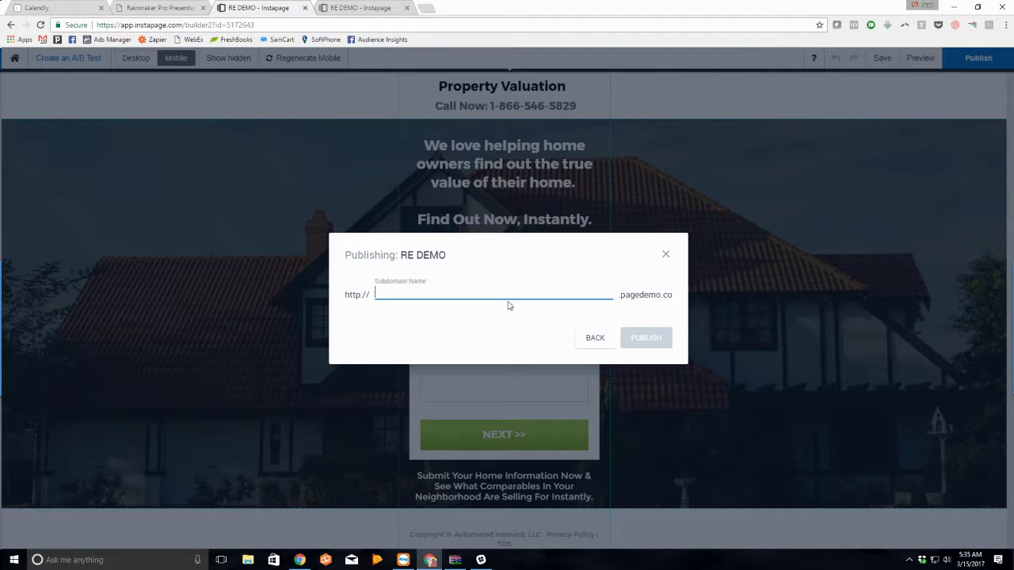
pyautogui.write('prop-val-demo')
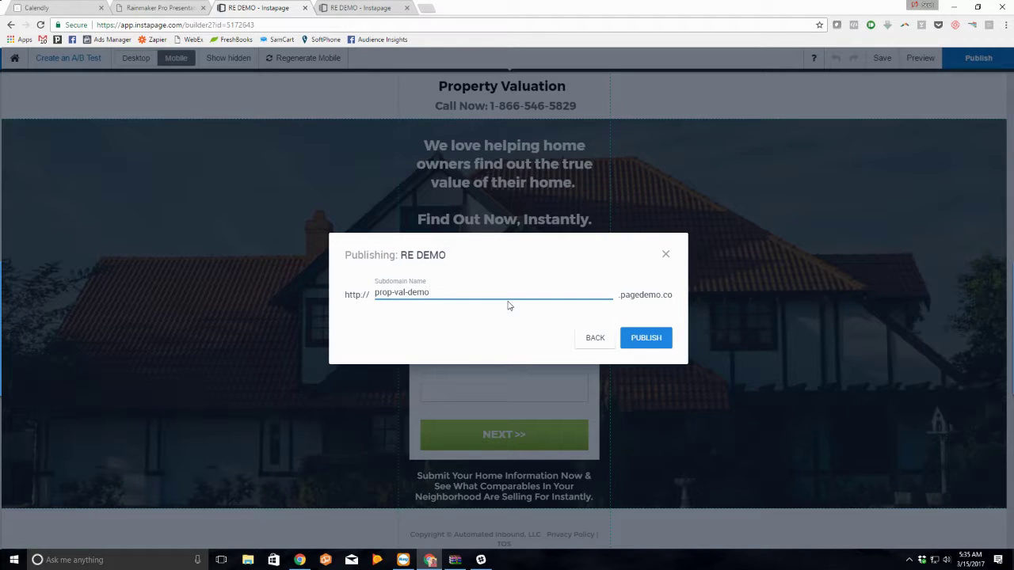
pyautogui.click(650, 339)
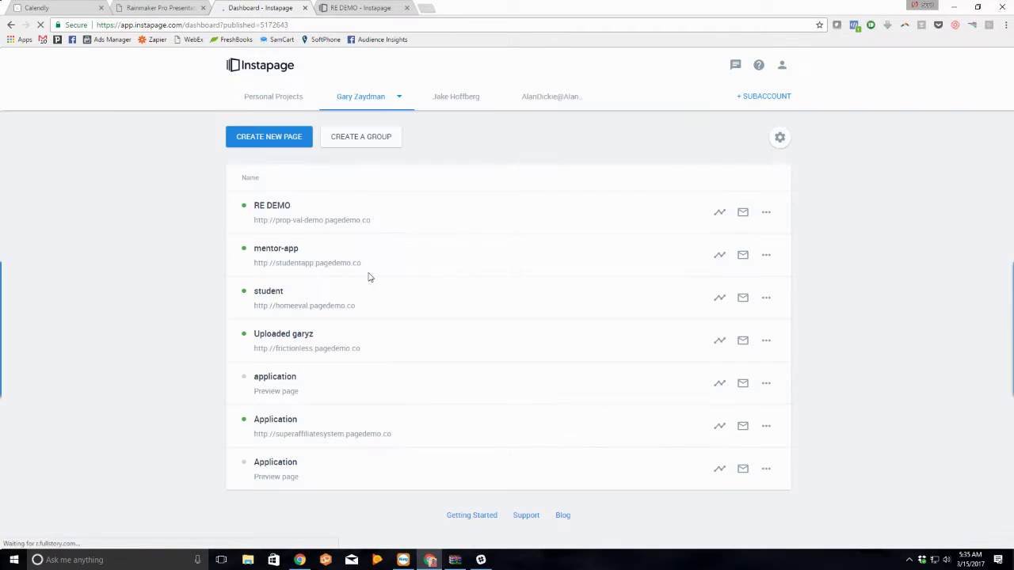
# Step: In RE DEMO's lead notification settings, enable own branding and enter the recipient's e-mail address
pyautogui.click(737, 219)
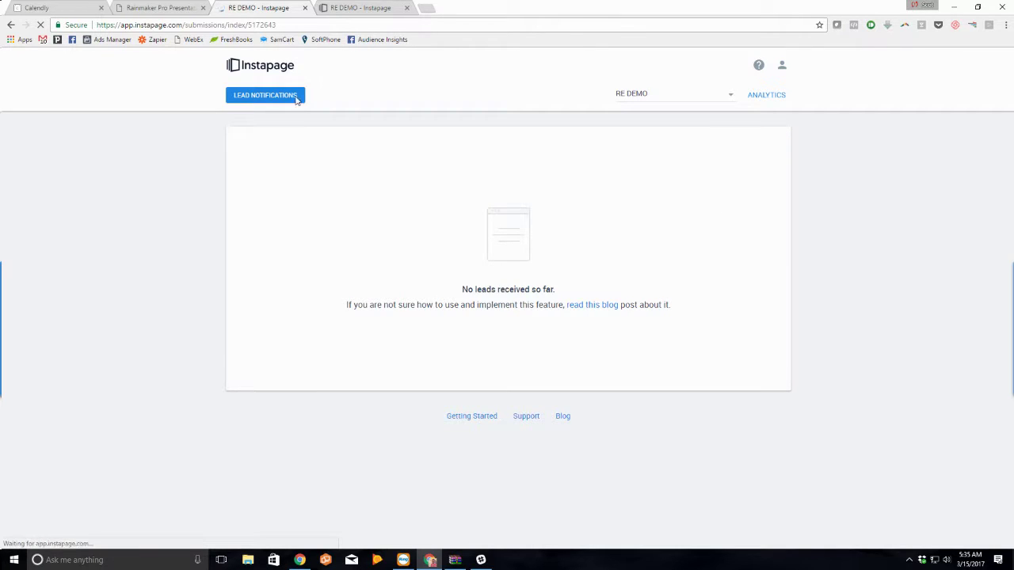
pyautogui.click(277, 97)
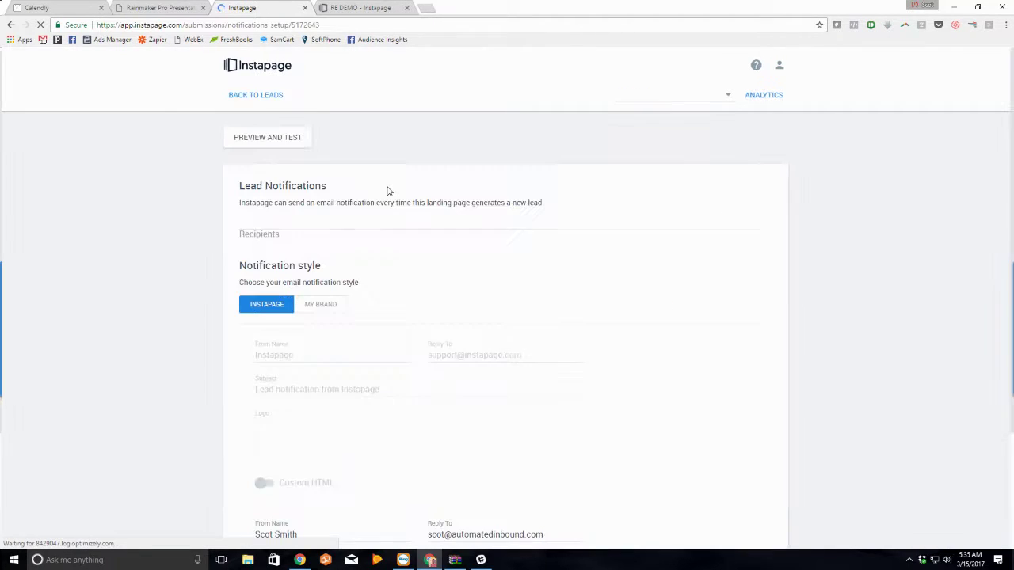
pyautogui.click(315, 314)
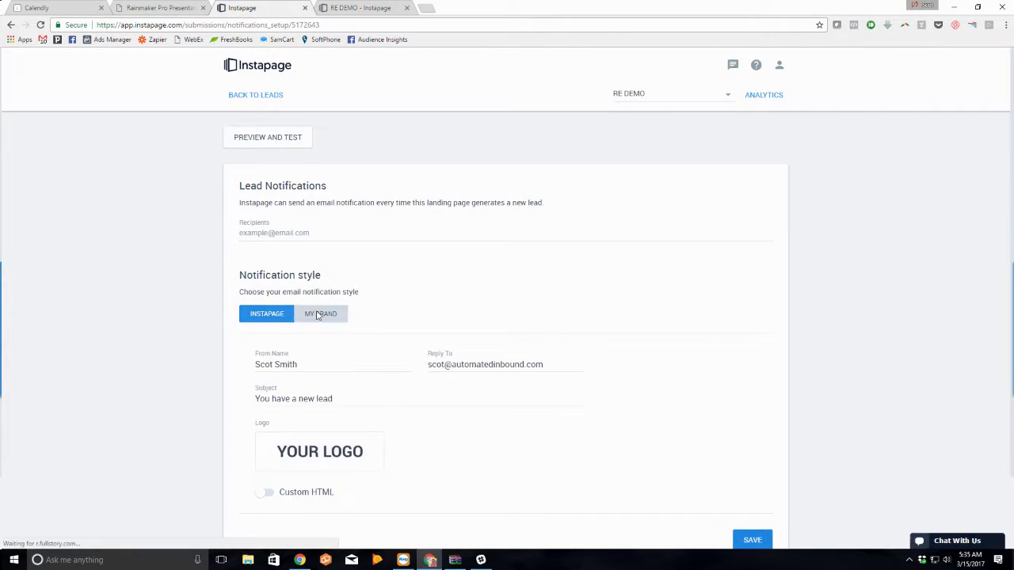
pyautogui.click(299, 231)
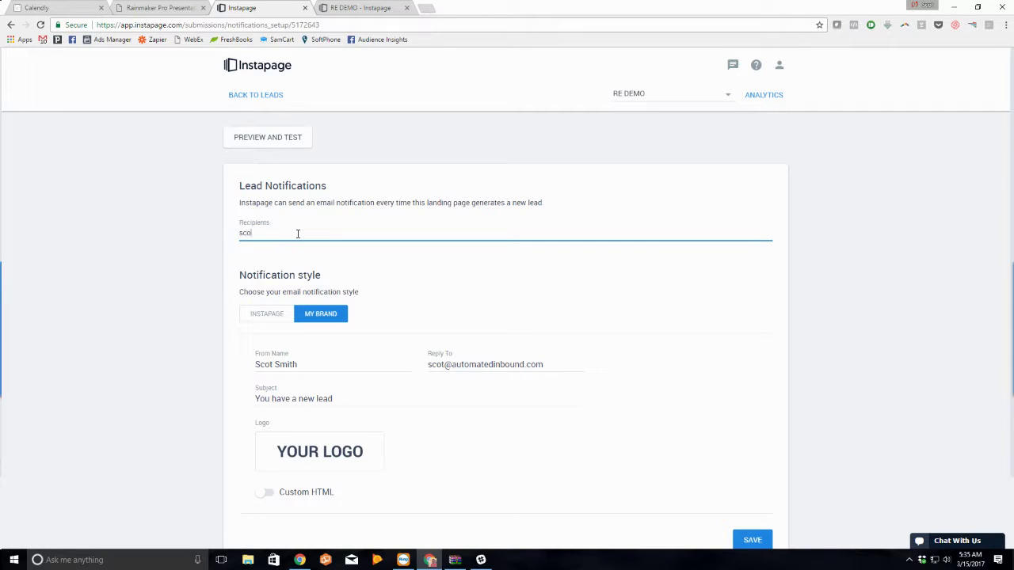
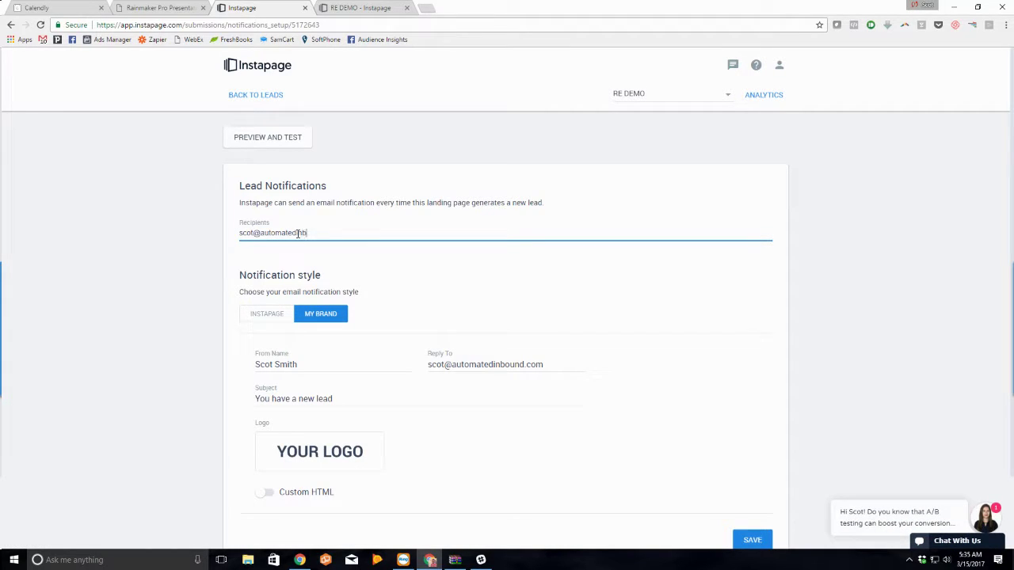
# Step: Upload the Badge Logo, set the subject to 'You're A Rockstar, NEW LEAD MAN!' and save
pyautogui.scroll(-1, 403, 251)
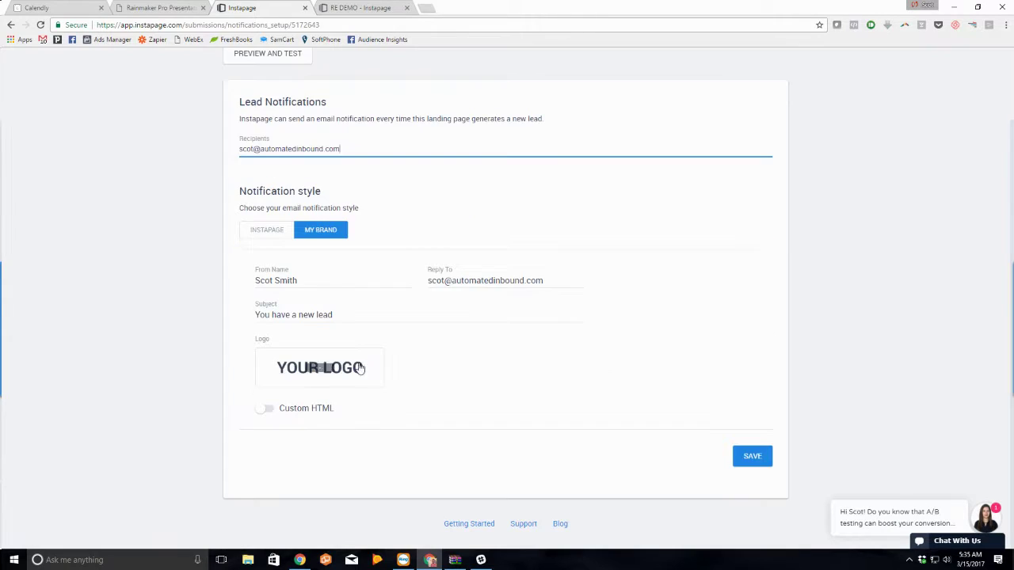
pyautogui.click(333, 367)
pyautogui.doubleClick(295, 155)
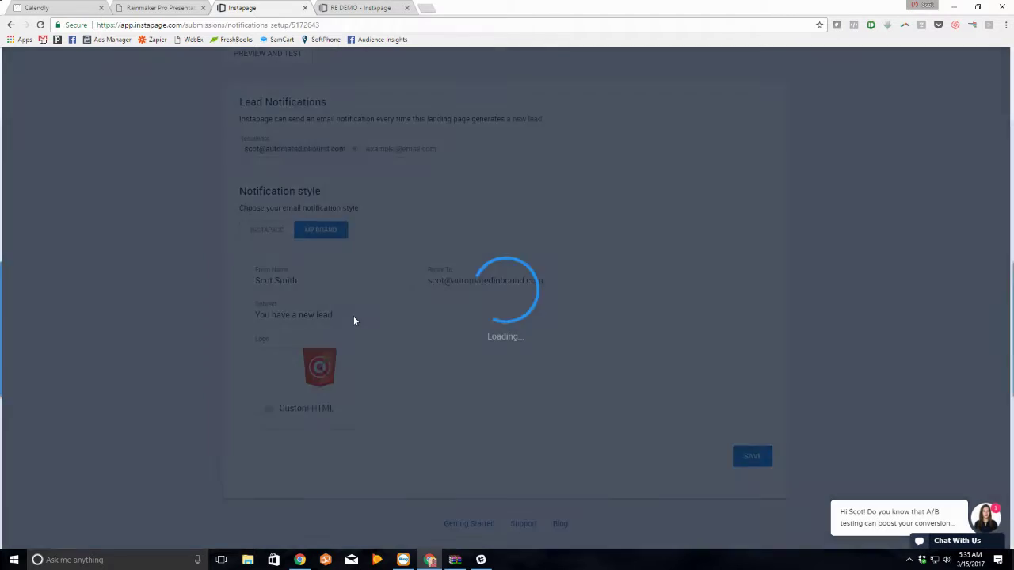
pyautogui.tripleClick(353, 316)
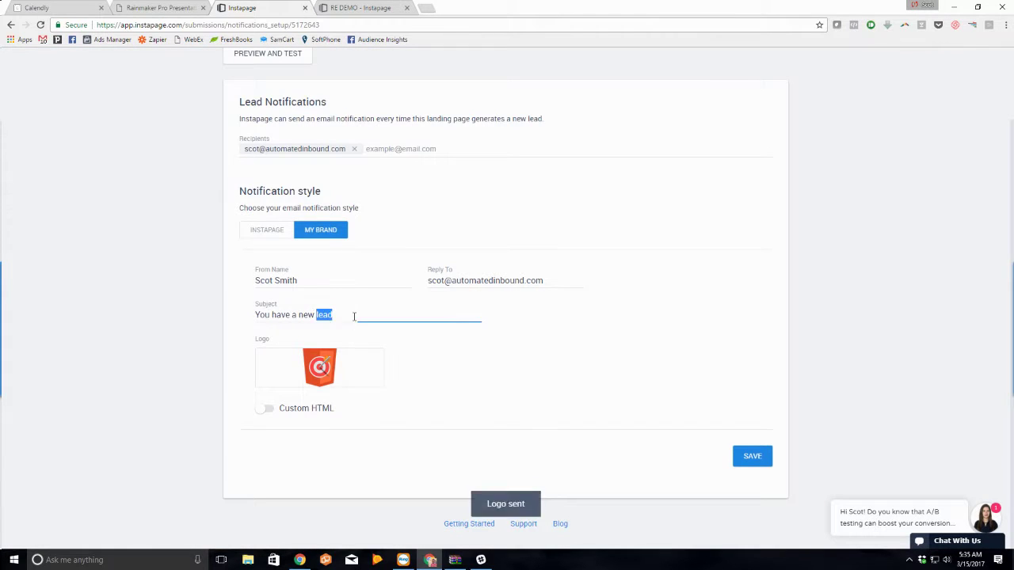
pyautogui.write("You're A Rockstar, NEW LEAD MAN!")
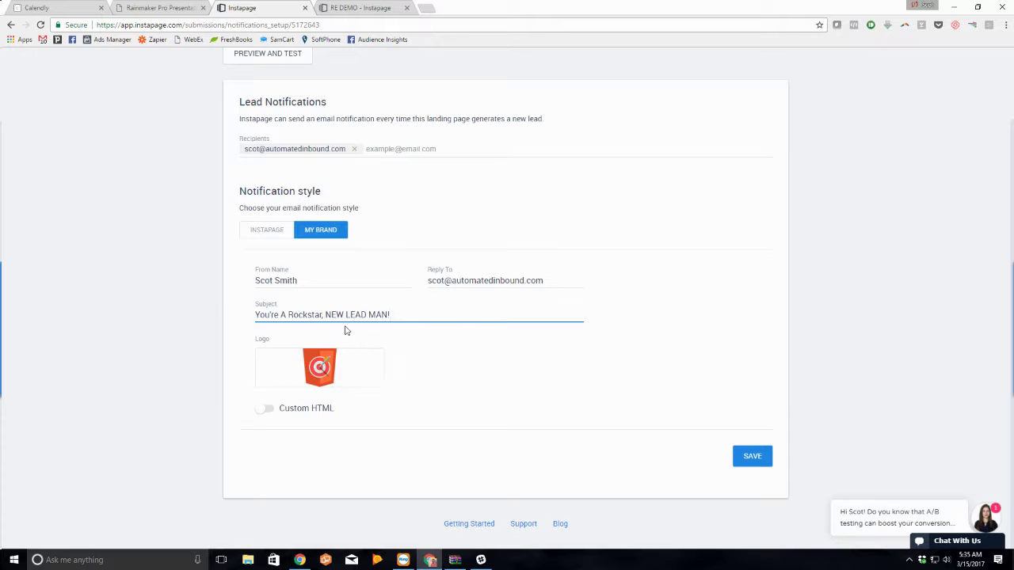
pyautogui.click(415, 295)
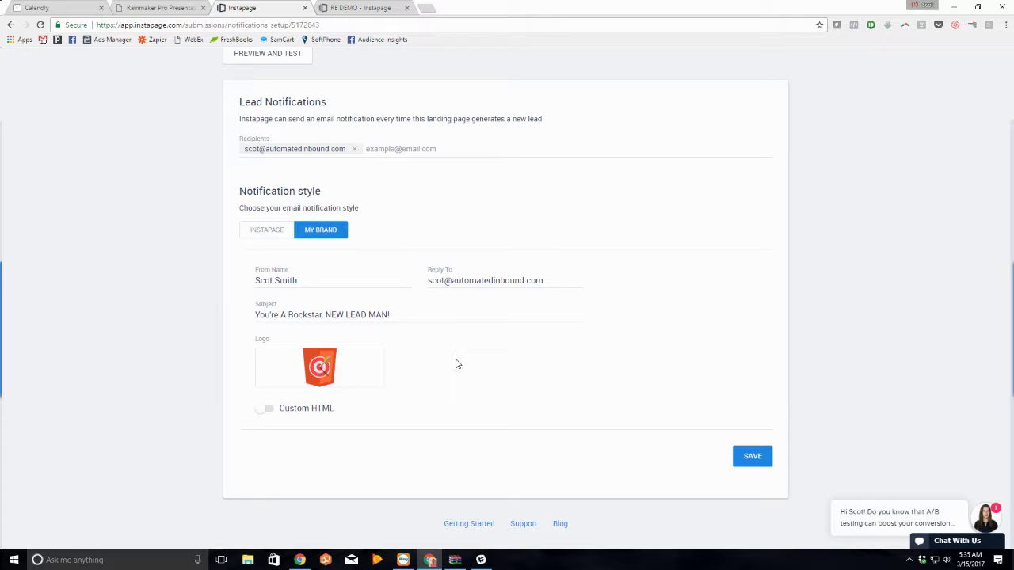
pyautogui.click(758, 459)
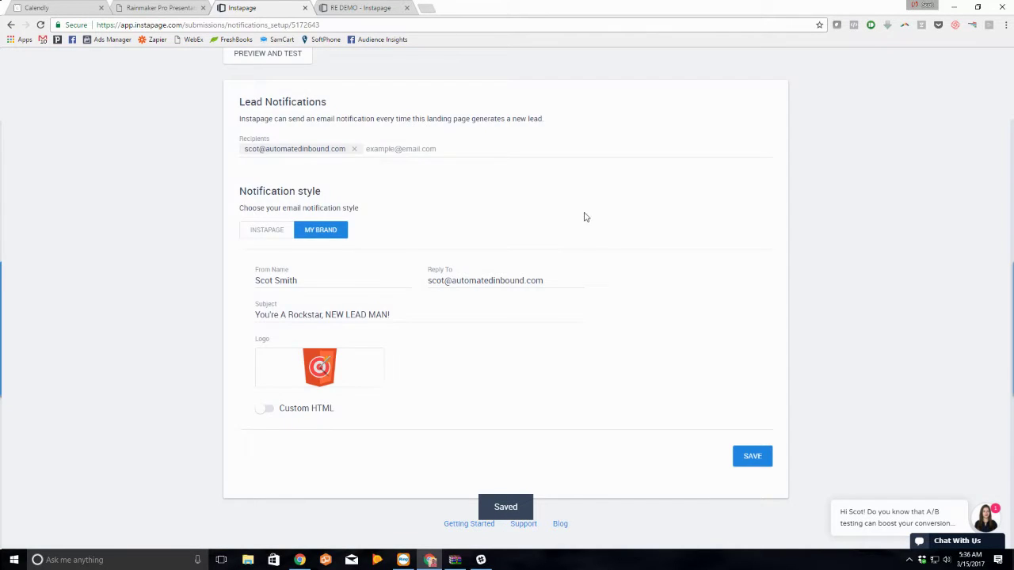
# Step: Check the notification in PREVIEW AND TEST, then go back to leads and the pages dashboard
pyautogui.scroll(2, 475, 196)
pyautogui.click(280, 137)
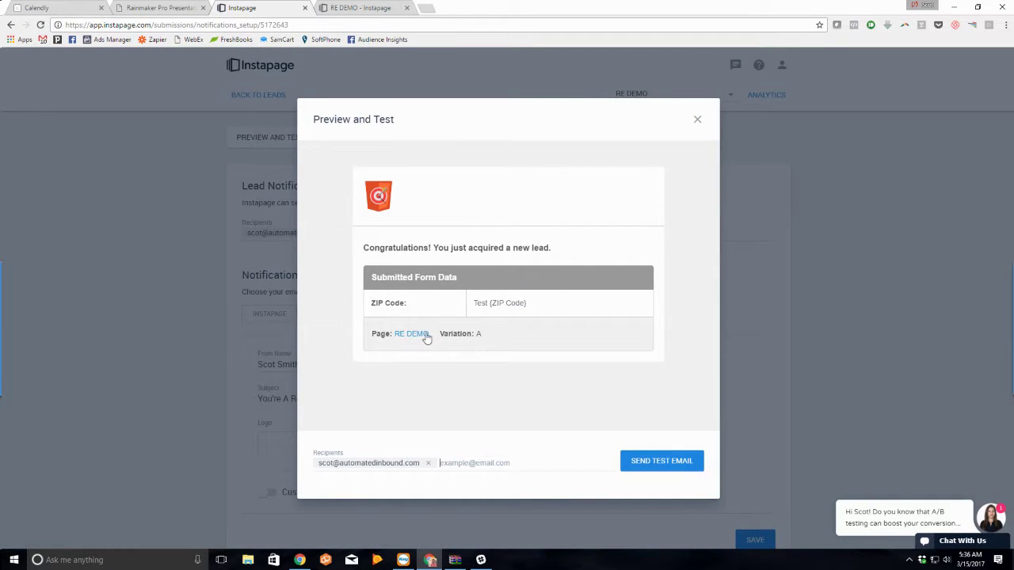
pyautogui.click(697, 119)
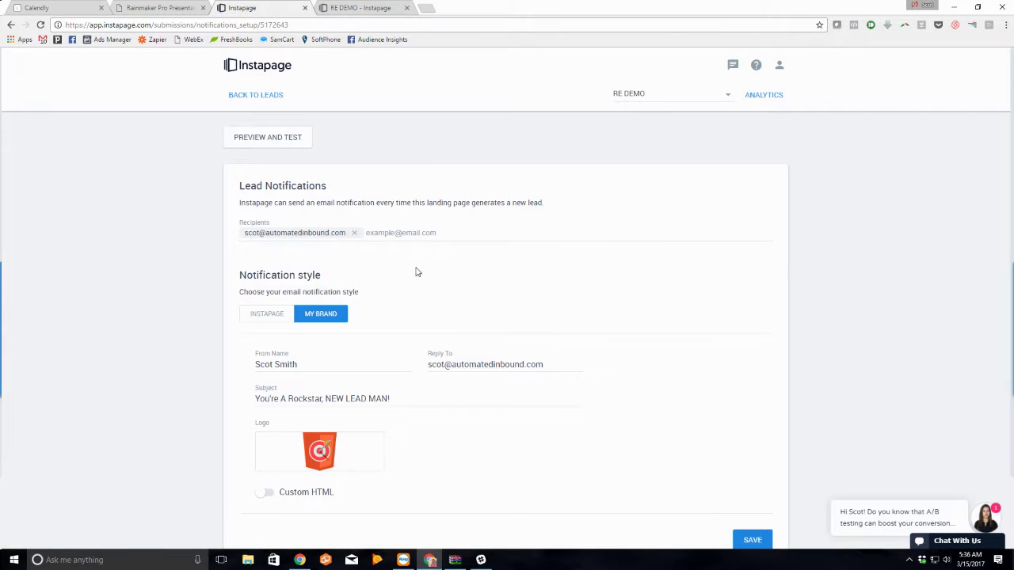
pyautogui.click(255, 95)
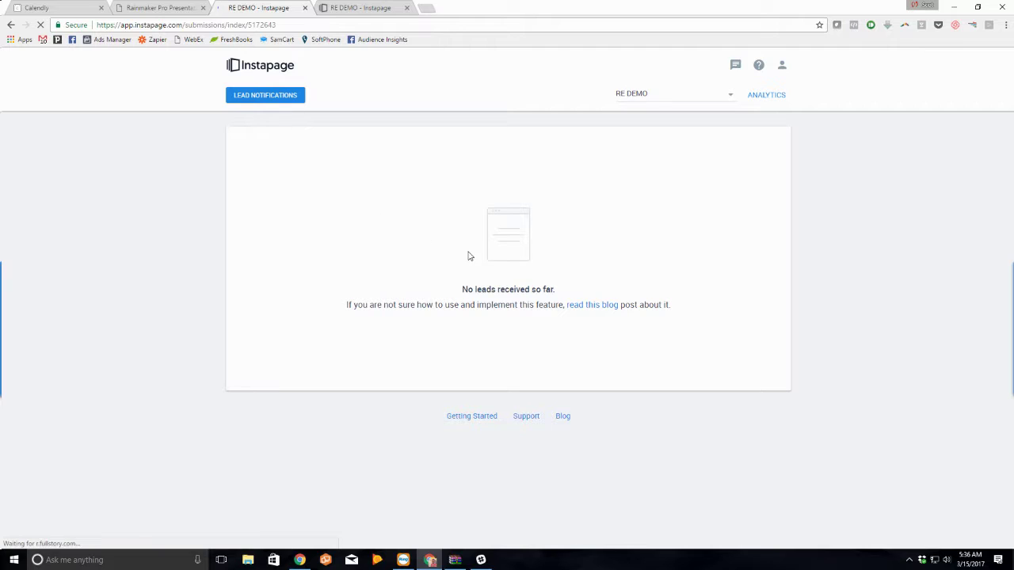
pyautogui.click(268, 73)
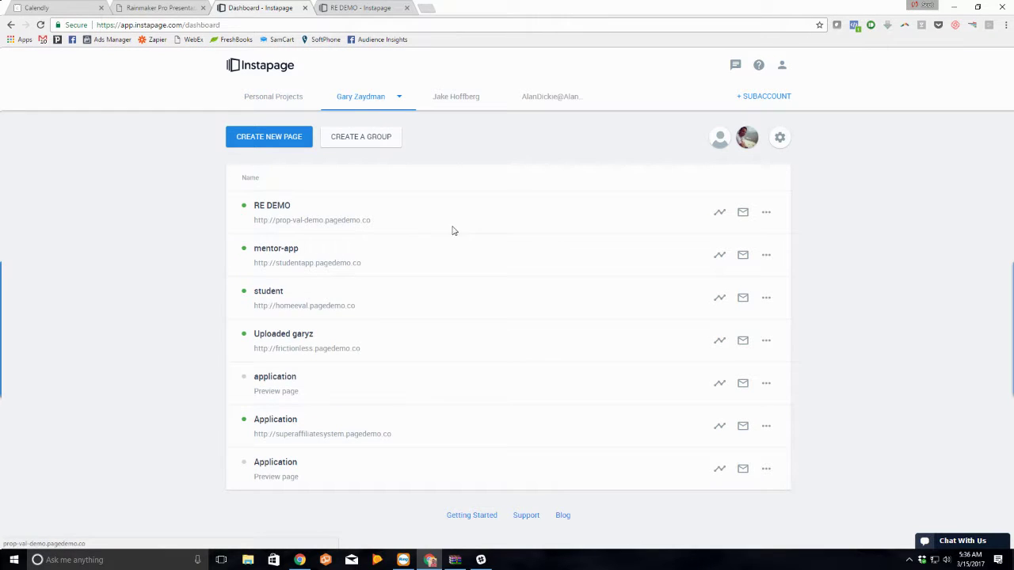
# Step: Duplicate RE DEMO, rename Copy RE DEMO to RE DEMO 2, and open it in the builder
pyautogui.click(766, 212)
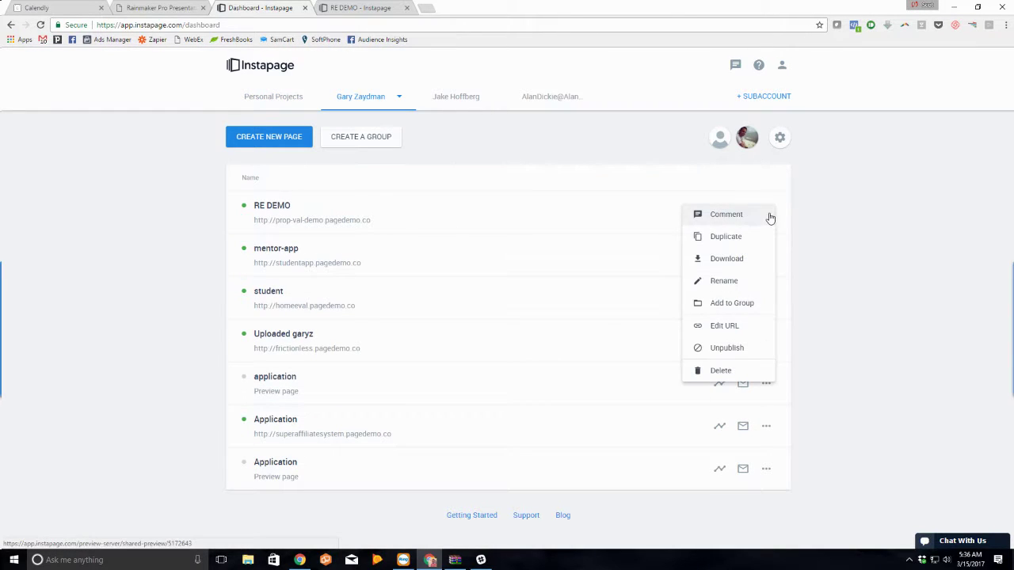
pyautogui.click(738, 242)
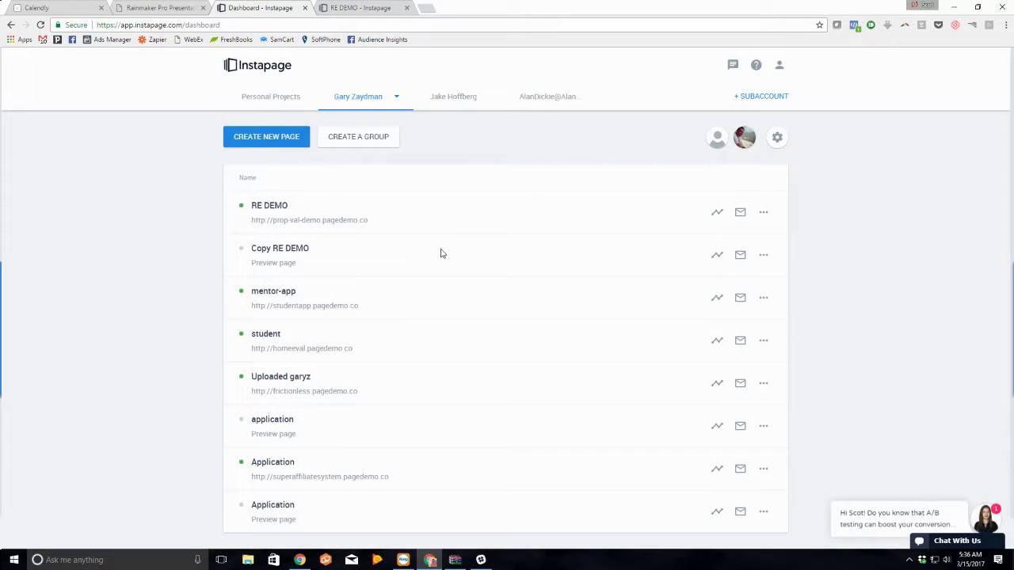
pyautogui.click(764, 255)
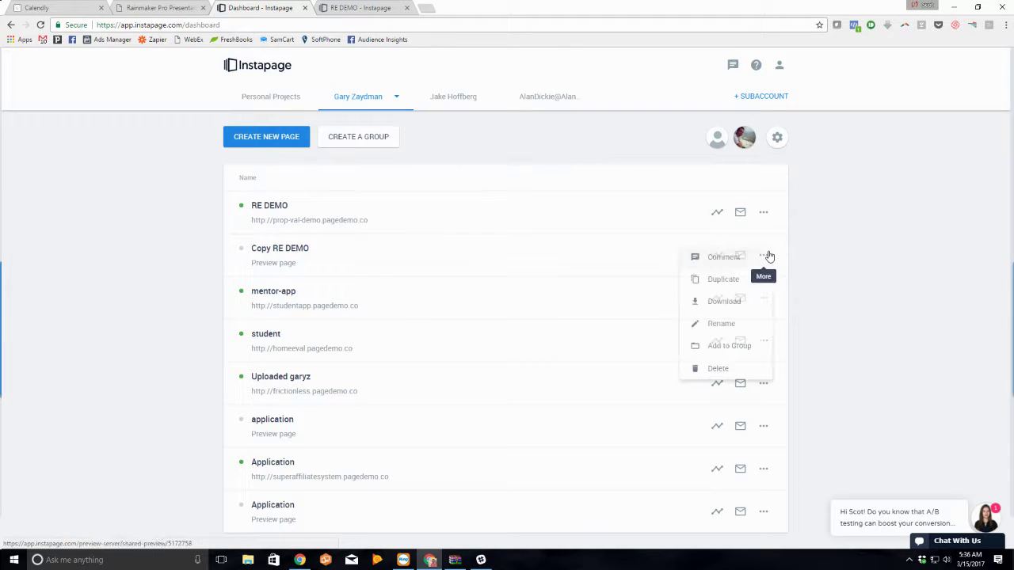
pyautogui.click(725, 324)
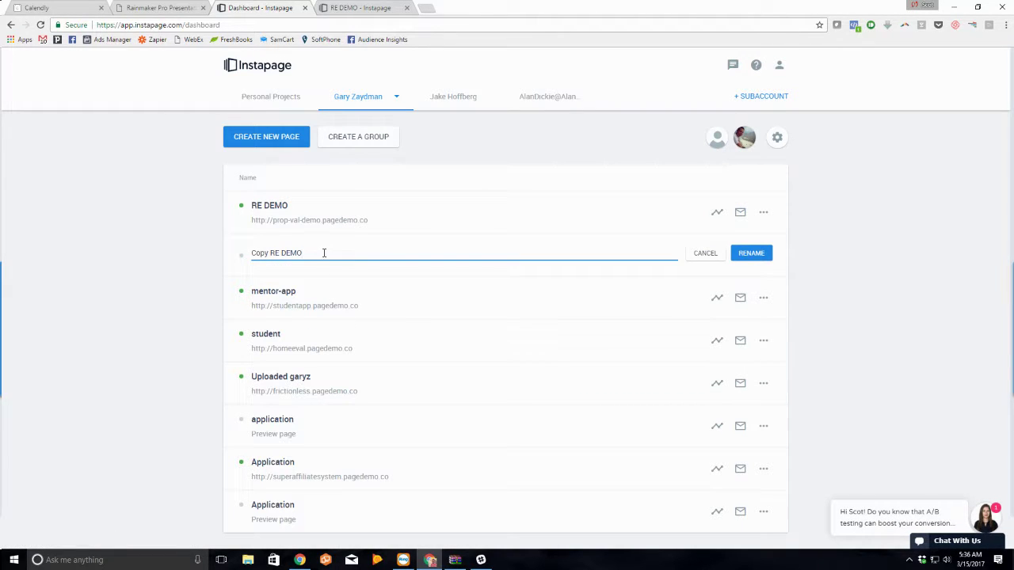
pyautogui.moveTo(321, 254); pyautogui.dragTo(224, 262)
pyautogui.write('RE DEMO 2')
pyautogui.press('Return')
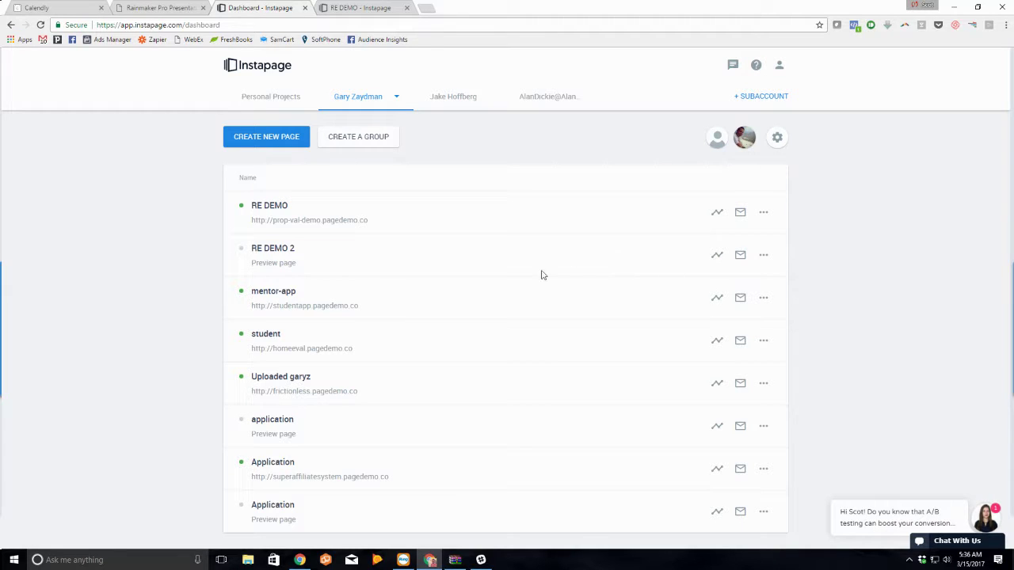
pyautogui.click(274, 252)
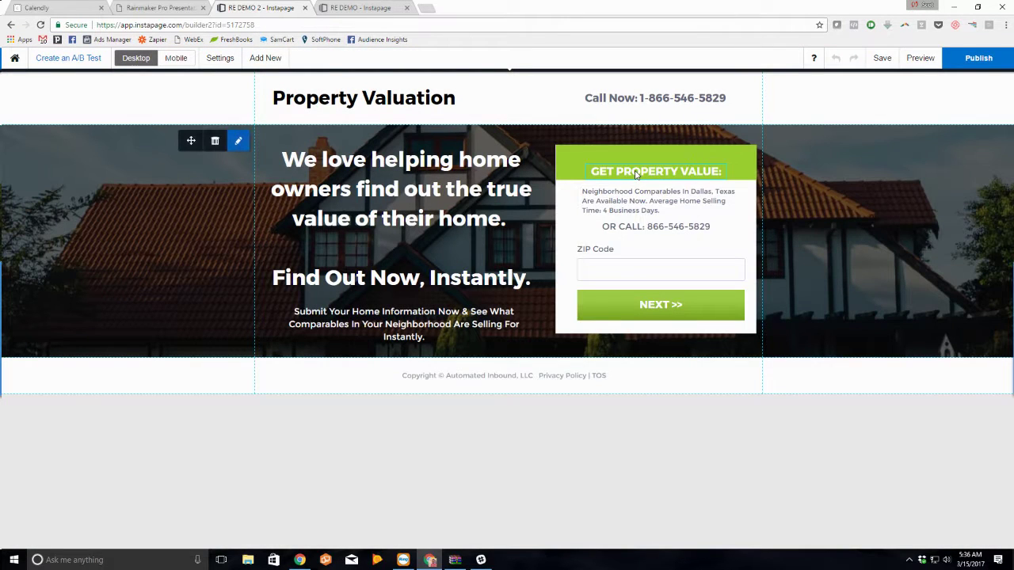
# Step: Nudge the GET PROPERTY VALUE: heading up and replace the OR CALL line with 'IT LOOKS LIKE THAT ZIP CODE IS TRENDING!'
pyautogui.moveTo(635, 174); pyautogui.dragTo(635, 163)
pyautogui.doubleClick(635, 163)
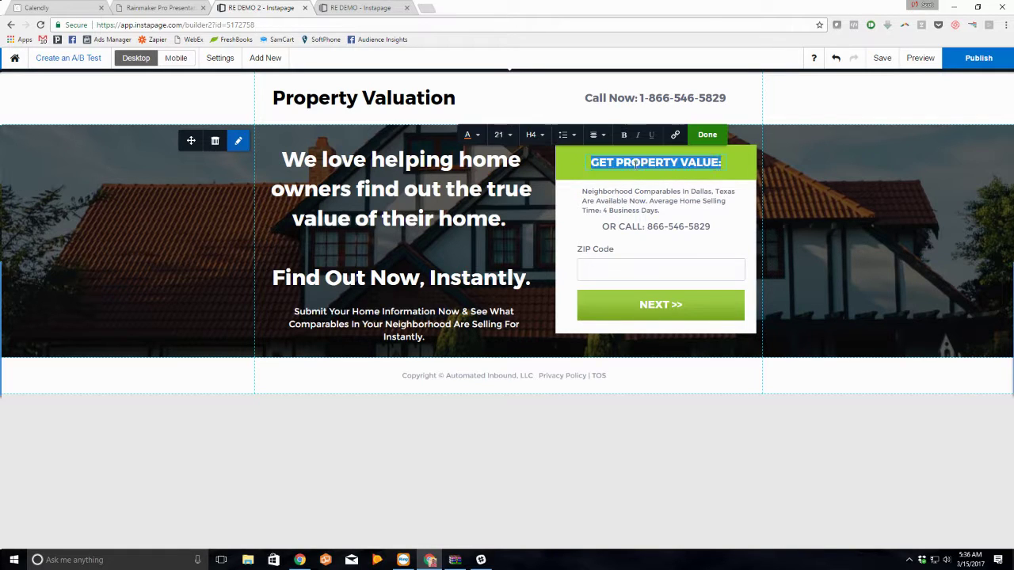
pyautogui.doubleClick(648, 227)
pyautogui.write('IT')
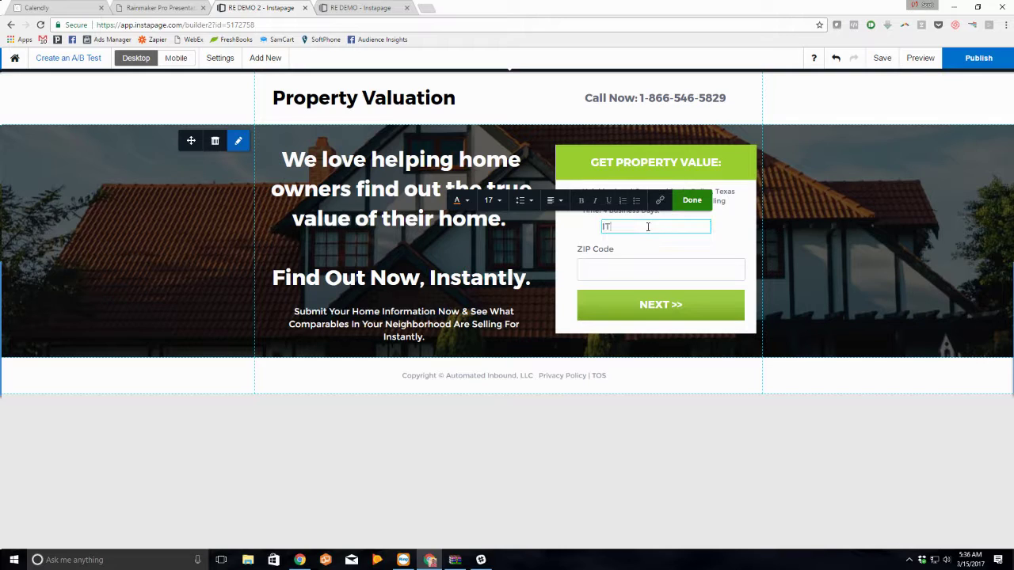
pyautogui.write(' LOOKS LIKE THAT ZIP CODE IS TRENDING')
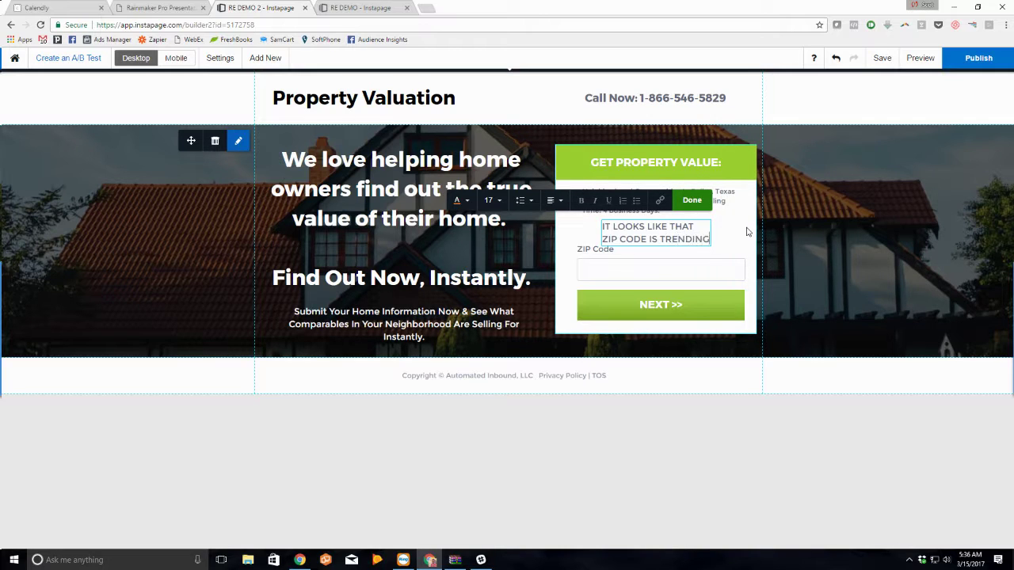
pyautogui.write('!')
pyautogui.click(707, 206)
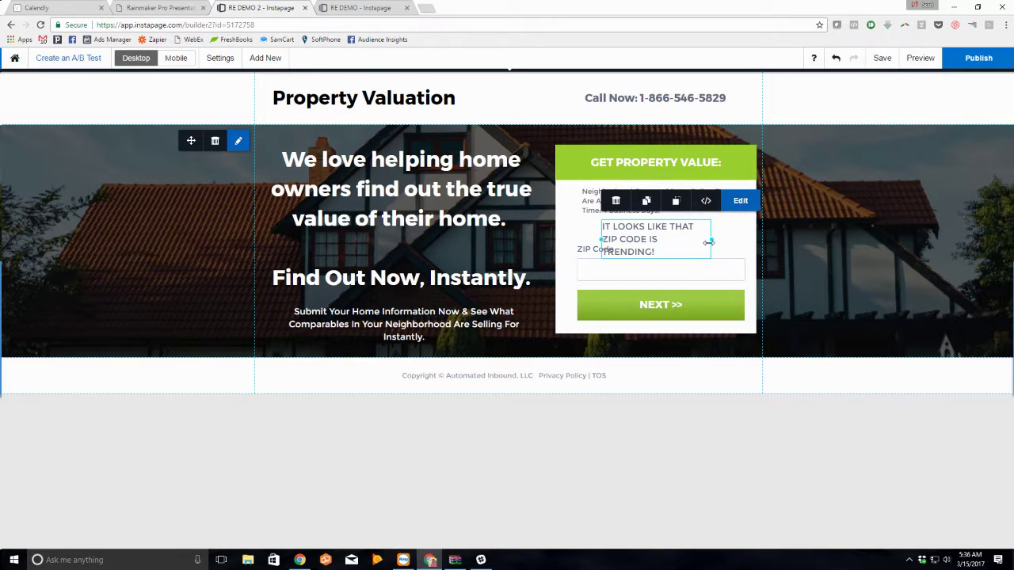
# Step: Widen the trending message box on both sides and center-align its text
pyautogui.moveTo(708, 242); pyautogui.dragTo(743, 235)
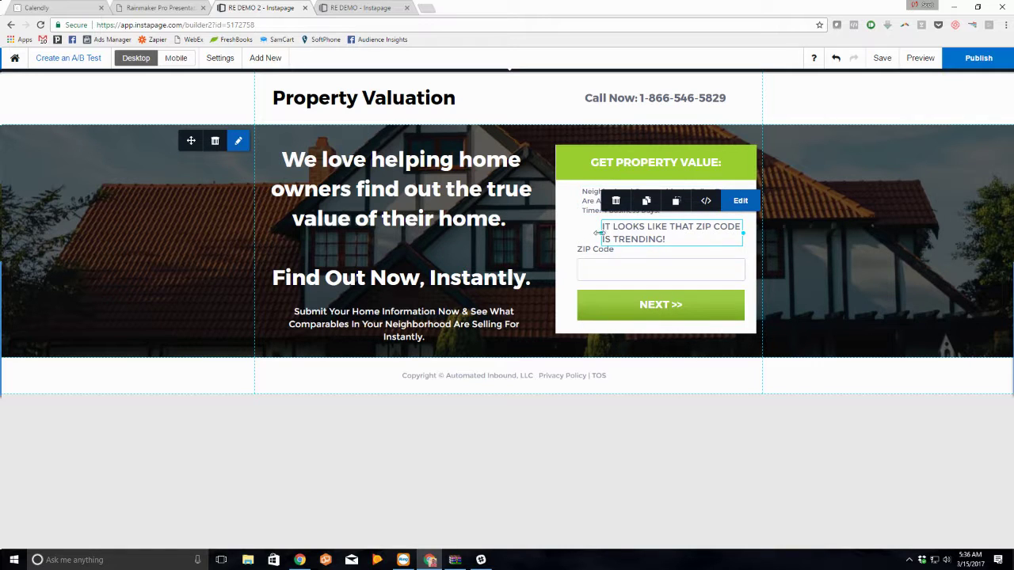
pyautogui.moveTo(598, 232); pyautogui.dragTo(579, 231)
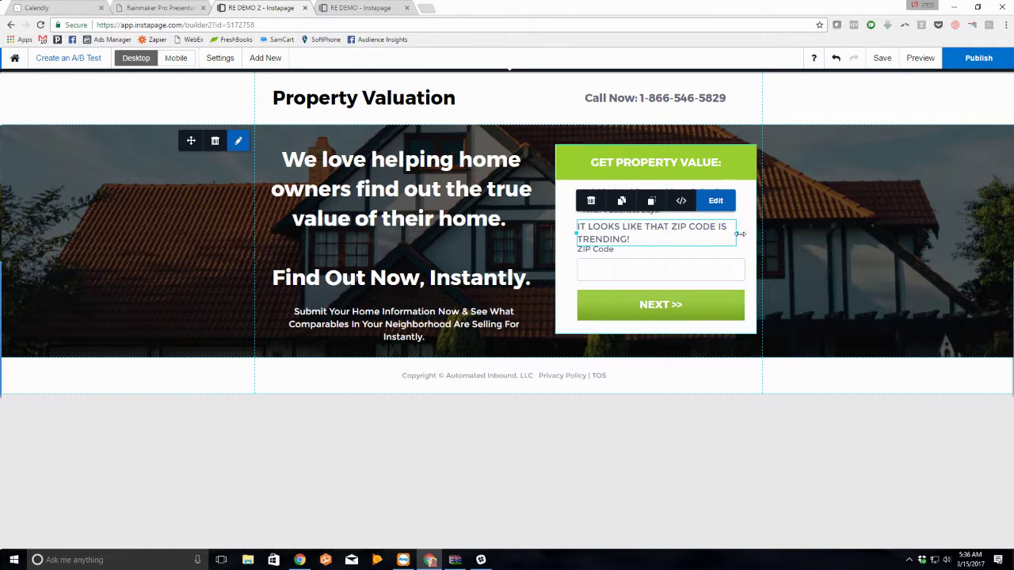
pyautogui.doubleClick(710, 239)
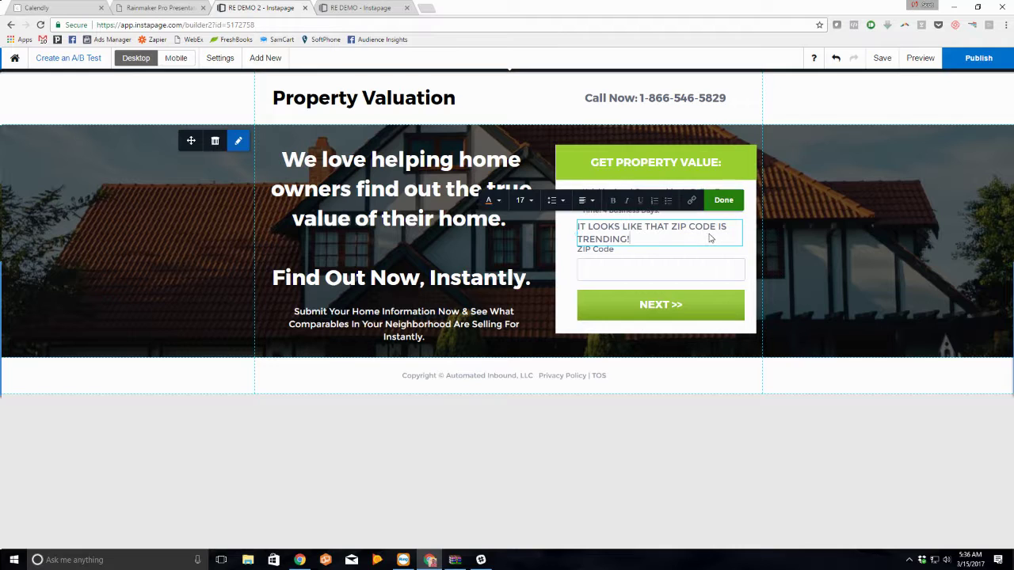
pyautogui.hotkey('ctrl', 'a')
pyautogui.click(583, 202)
pyautogui.click(587, 241)
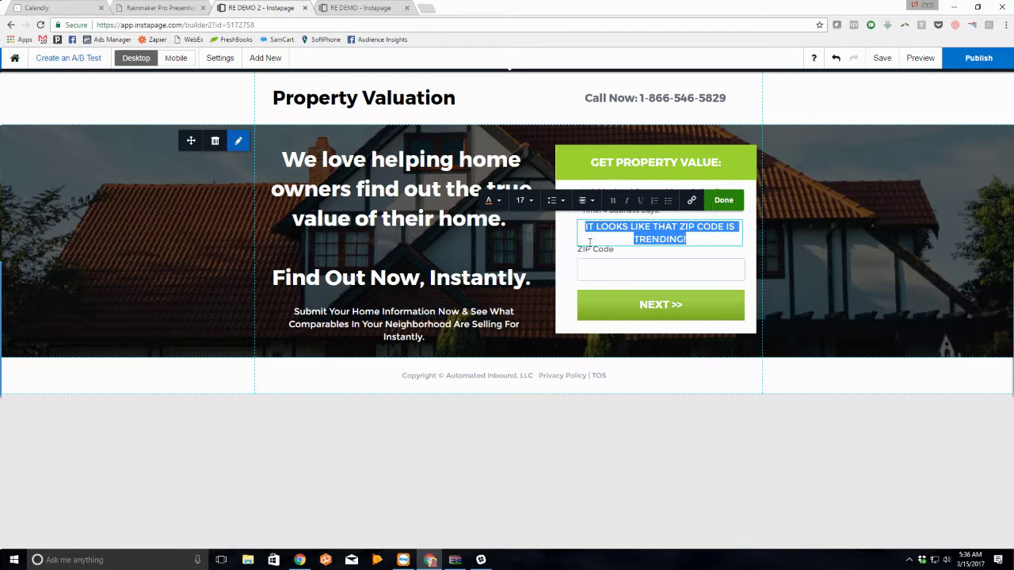
pyautogui.click(721, 200)
# Step: Delete the neighbourhood comparables text and move the trending message up under the form heading
pyautogui.click(702, 254)
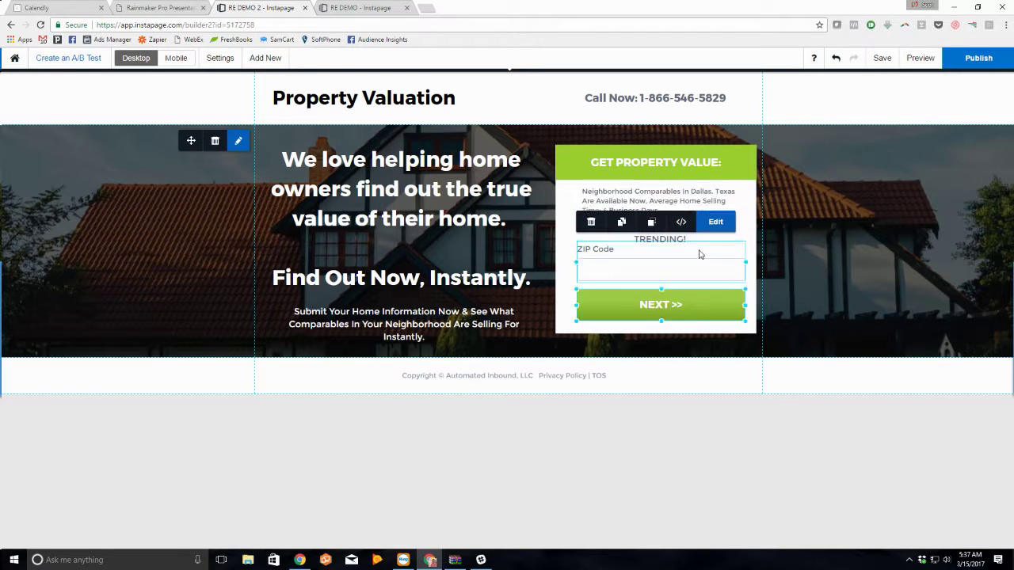
pyautogui.moveTo(706, 242); pyautogui.dragTo(682, 216)
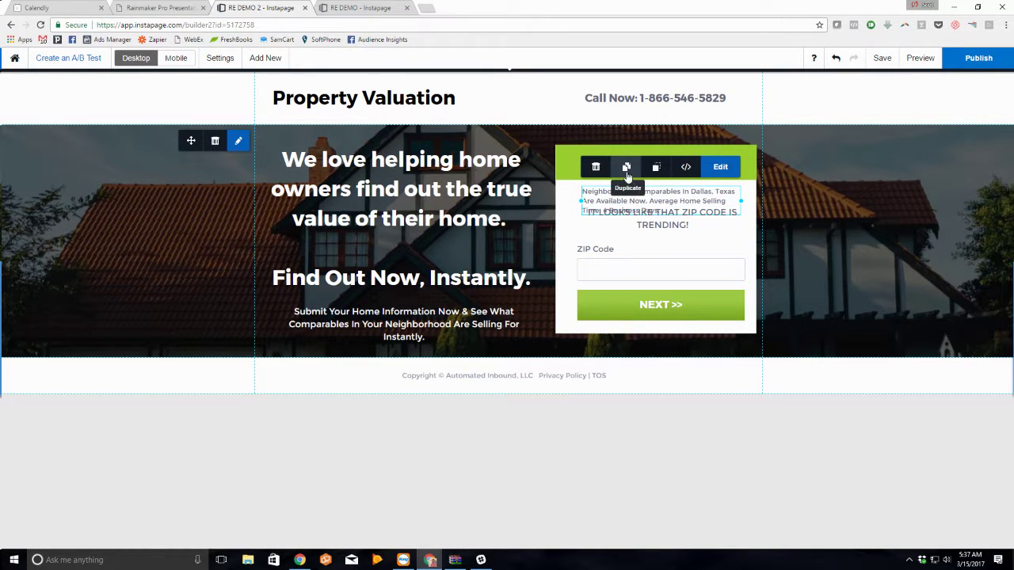
pyautogui.click(595, 167)
pyautogui.moveTo(670, 231); pyautogui.dragTo(667, 207)
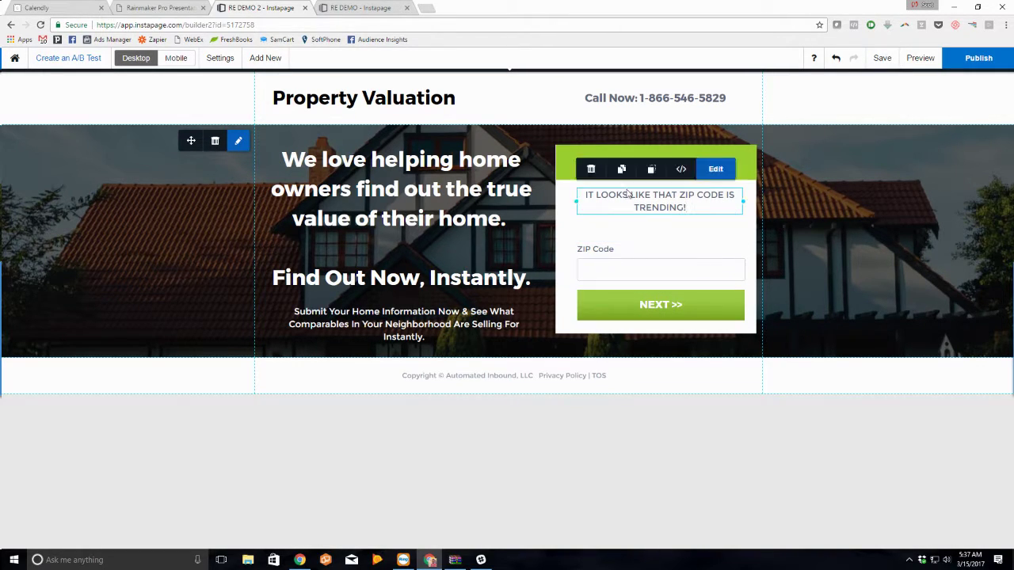
# Step: Prefix the message with 'CONGRATS!' in bold and select the whole form block
pyautogui.doubleClick(588, 196)
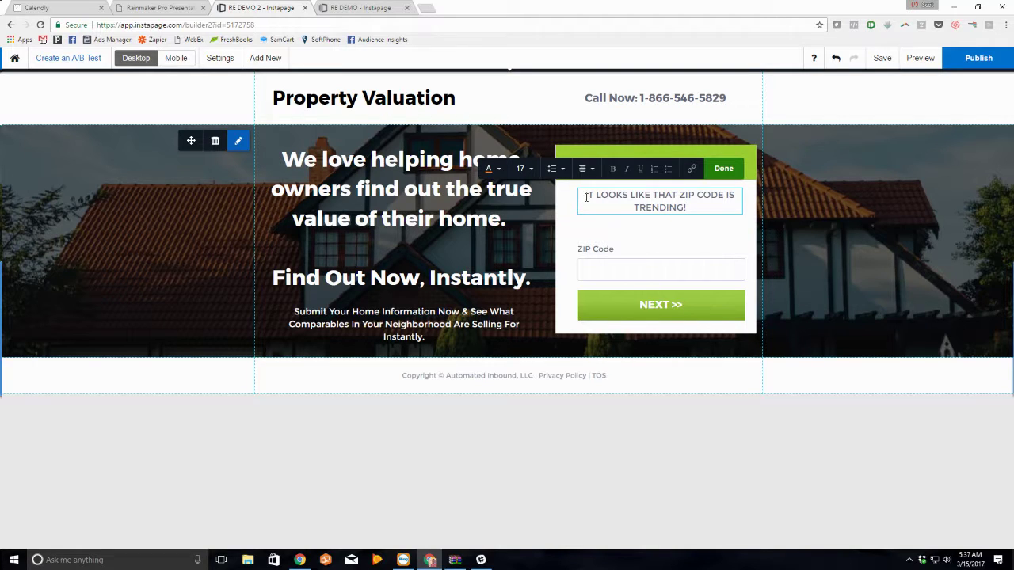
pyautogui.write('CONGRATS!')
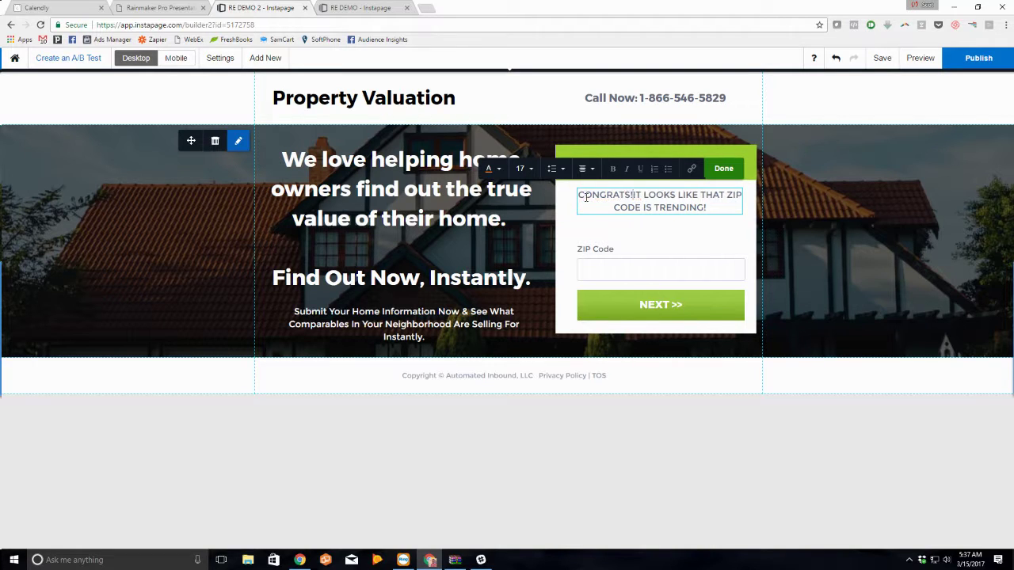
pyautogui.click(704, 236)
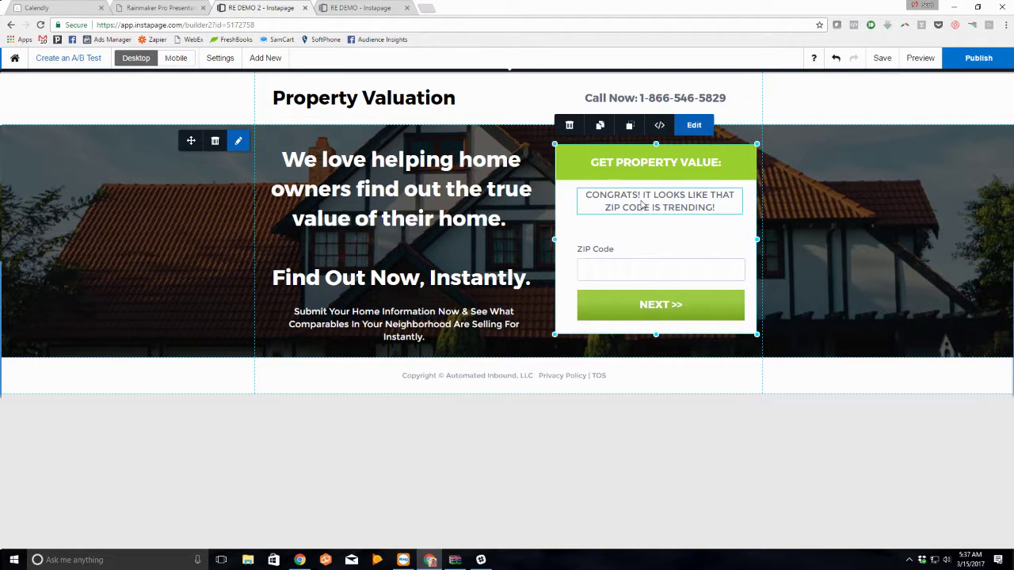
pyautogui.doubleClick(636, 196)
pyautogui.moveTo(642, 196); pyautogui.dragTo(578, 196)
pyautogui.click(612, 169)
pyautogui.click(654, 205)
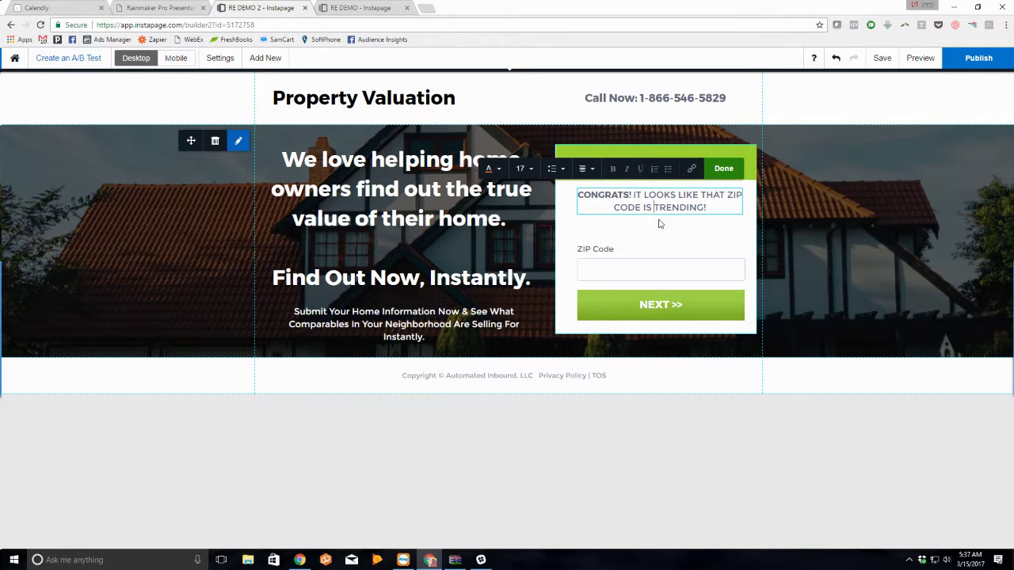
pyautogui.click(649, 253)
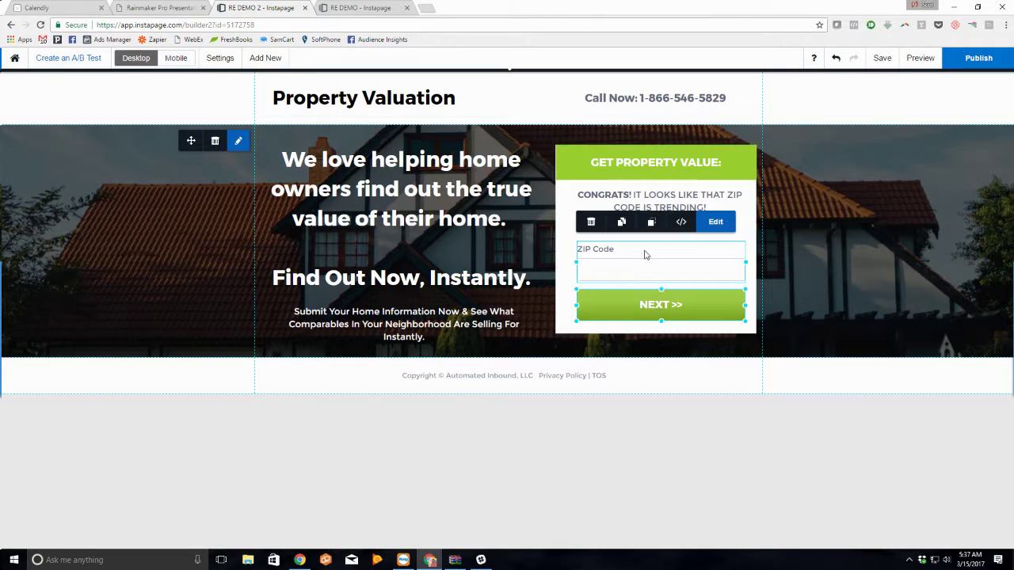
# Step: Delete the form's ZIP Code field and add an Address Line 1 text field
pyautogui.click(717, 219)
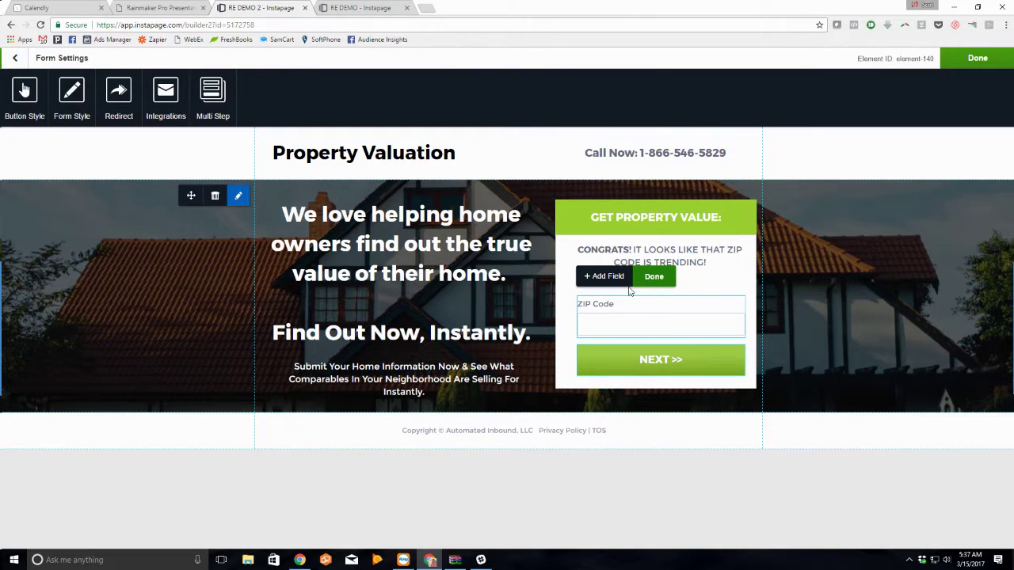
pyautogui.click(727, 324)
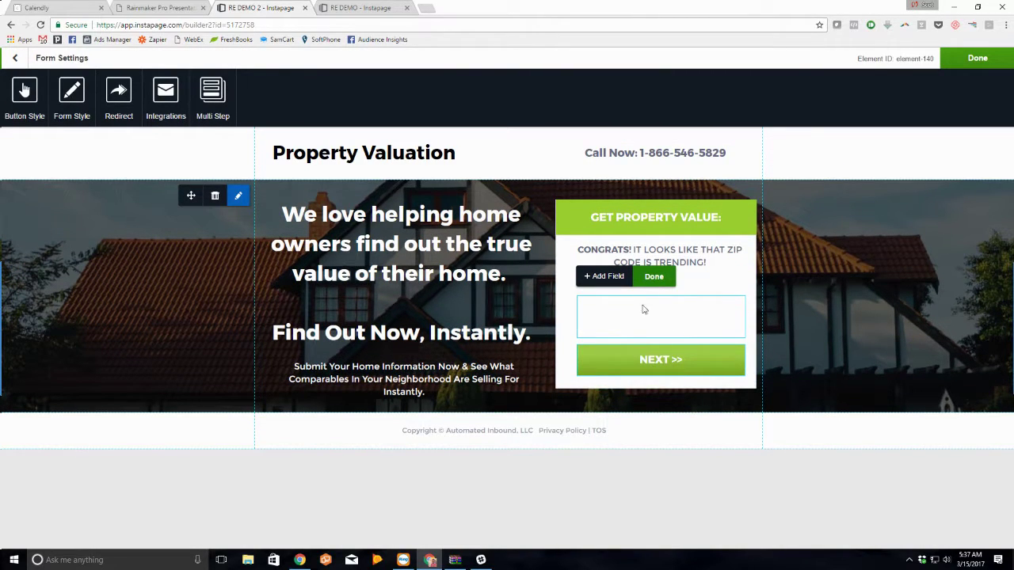
pyautogui.click(603, 276)
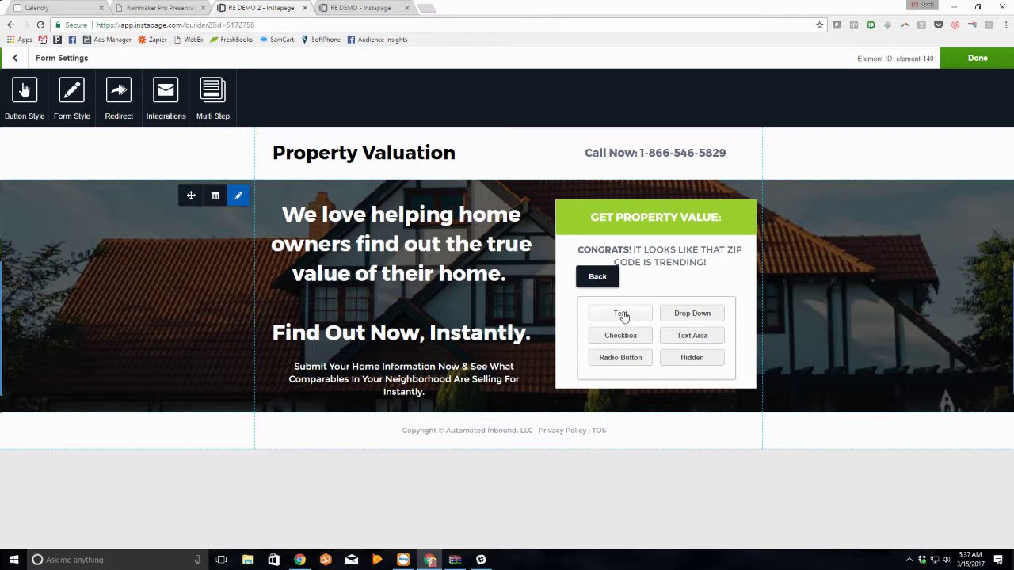
pyautogui.click(622, 314)
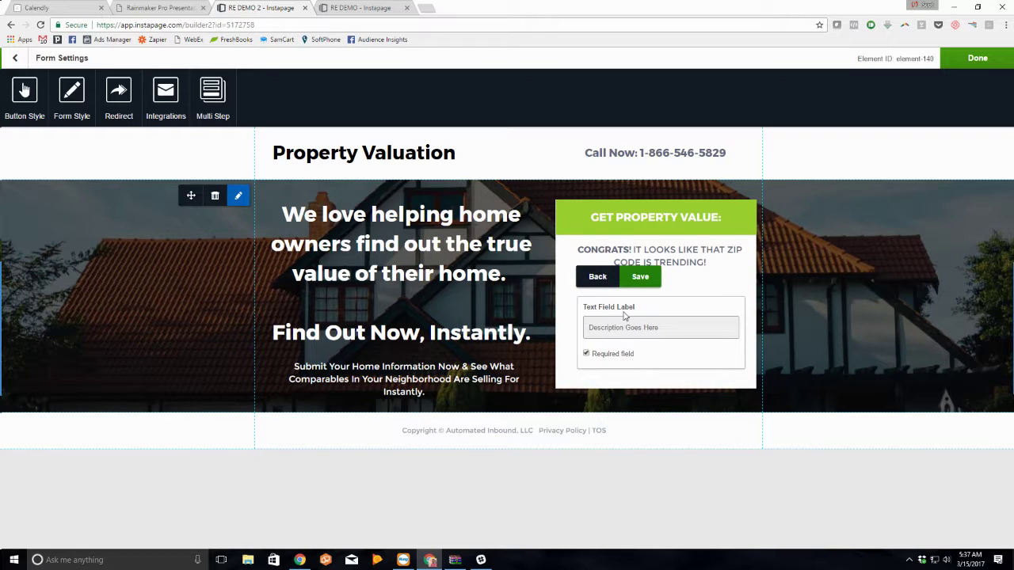
pyautogui.write('Address Line 1')
pyautogui.click(640, 277)
# Step: Add Address Line 2 and Email For Full Report text fields
pyautogui.click(610, 281)
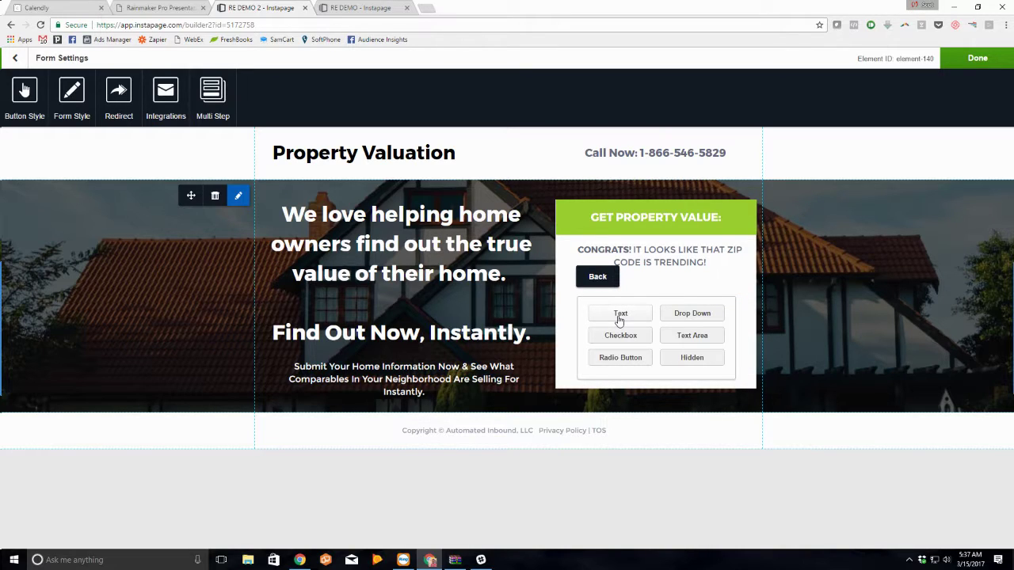
pyautogui.click(620, 315)
pyautogui.write('Address Line 2')
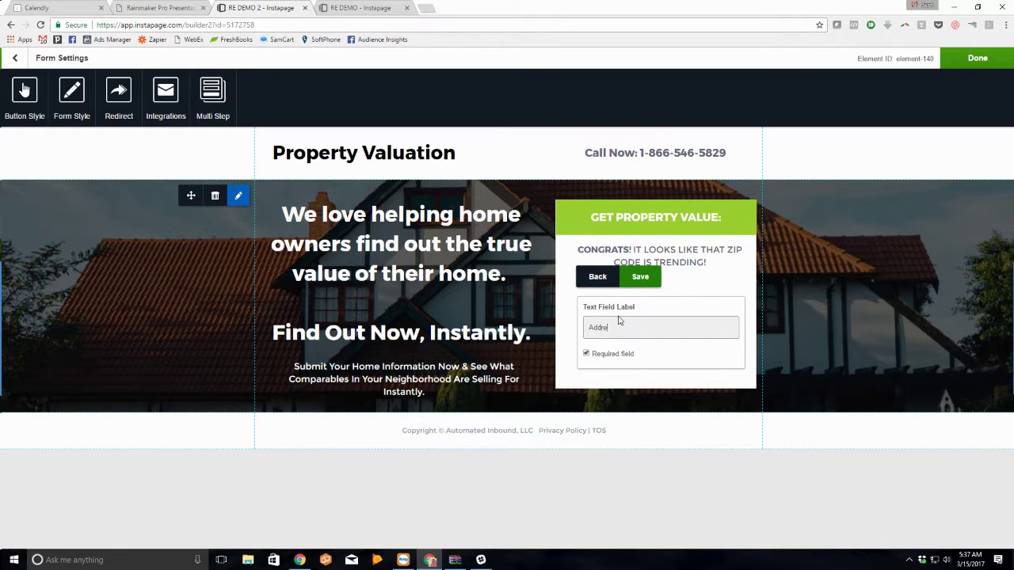
pyautogui.click(640, 278)
pyautogui.click(614, 278)
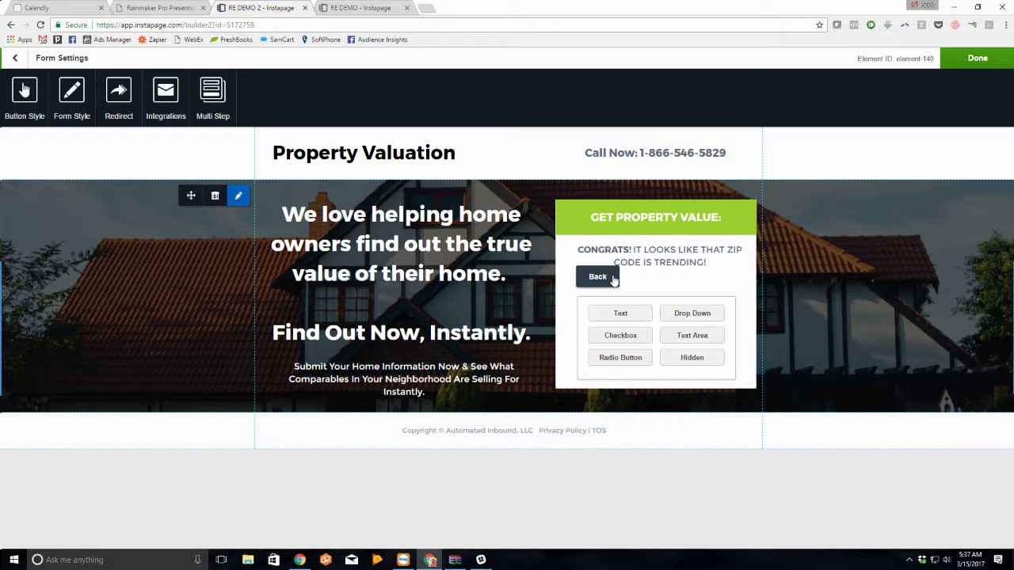
pyautogui.click(622, 314)
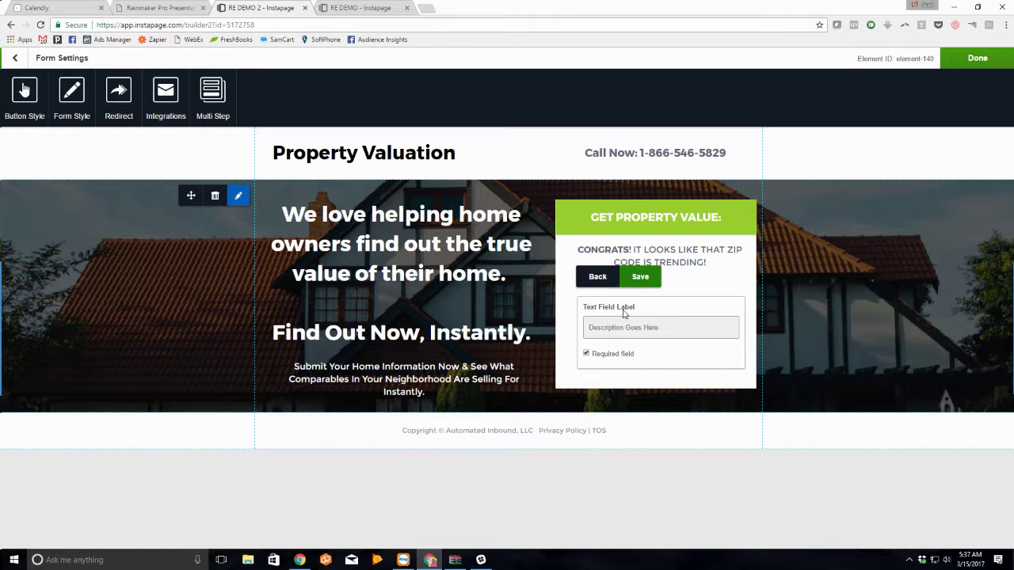
pyautogui.write('Email For Full Report')
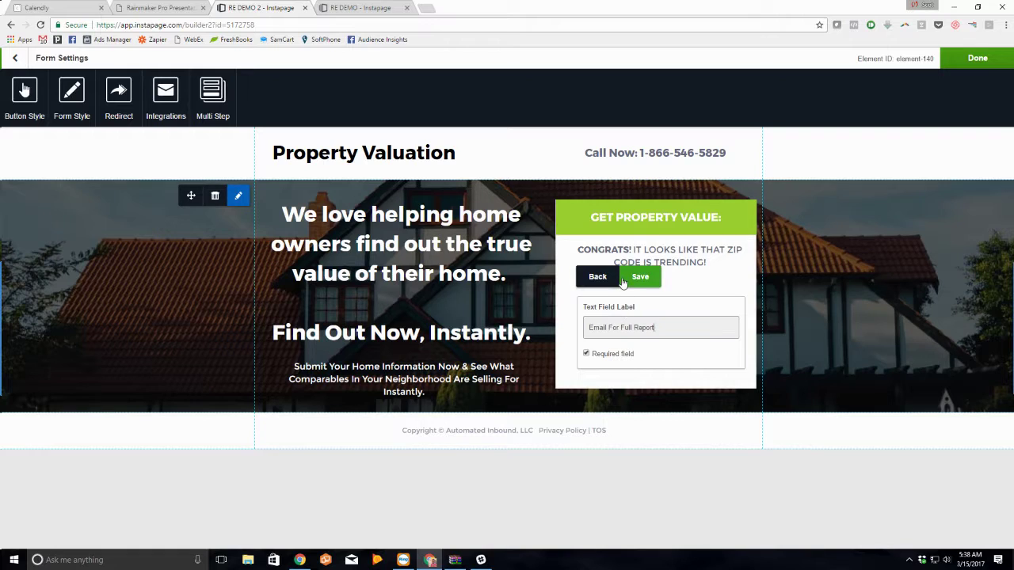
pyautogui.click(638, 279)
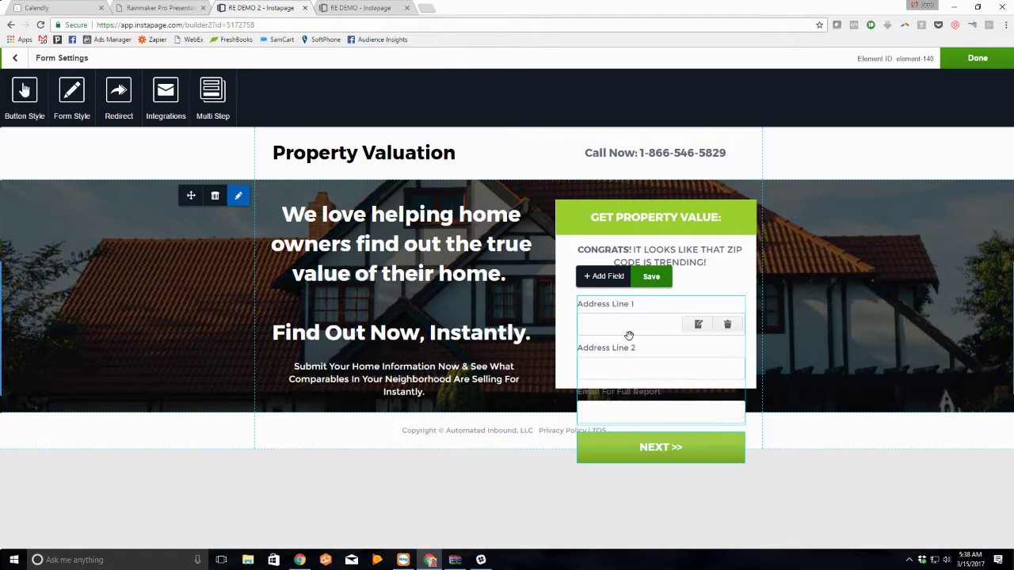
# Step: Add a Receive Trending Reports Via SMS text field and finish editing the form
pyautogui.click(614, 279)
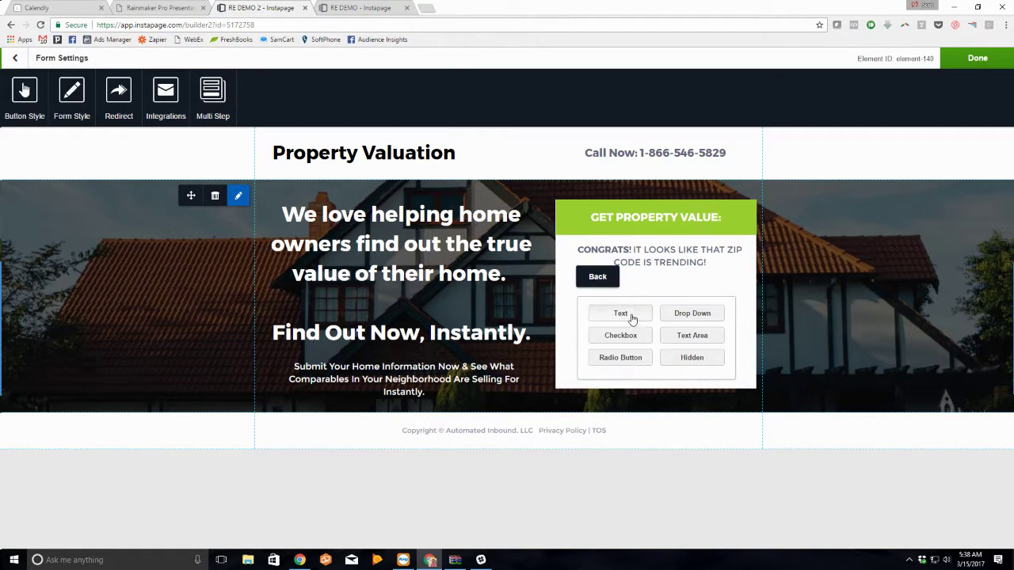
pyautogui.click(620, 312)
pyautogui.write('Receive Trending Reports Via SMS')
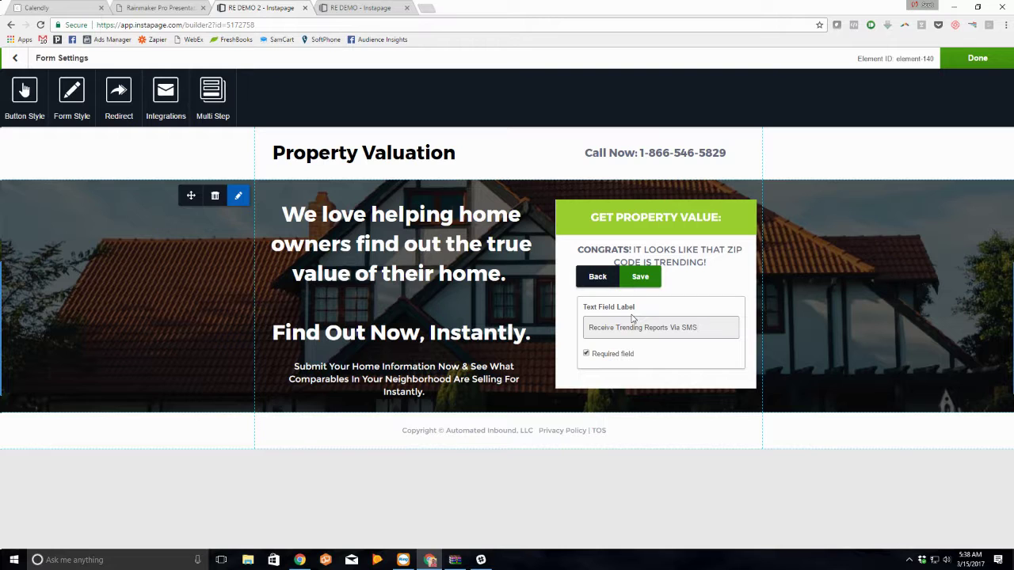
pyautogui.click(640, 280)
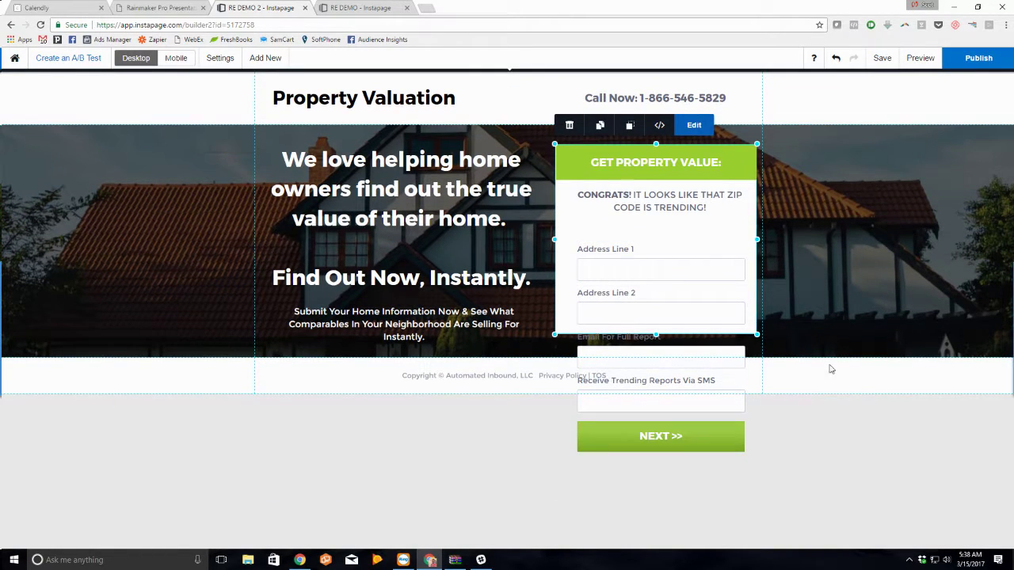
pyautogui.click(831, 367)
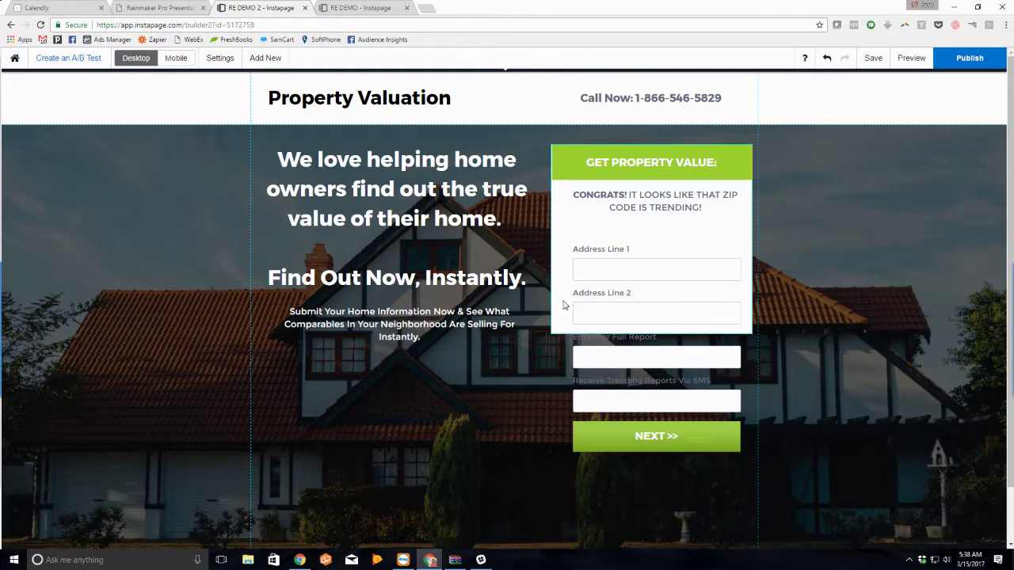
# Step: Stretch the white form box to cover all fields and nudge the fields upward
pyautogui.click(648, 331)
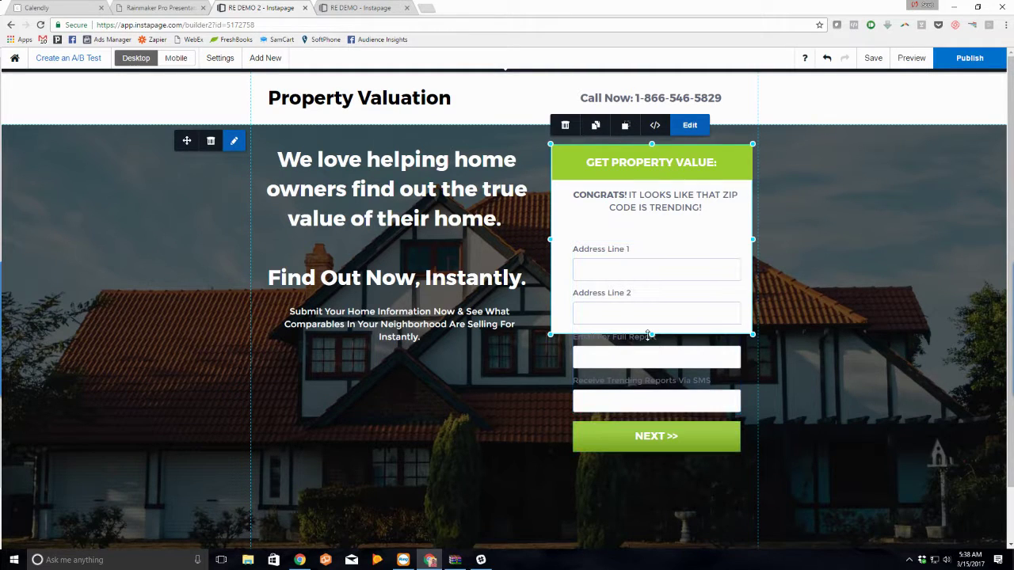
pyautogui.moveTo(648, 334); pyautogui.dragTo(657, 472)
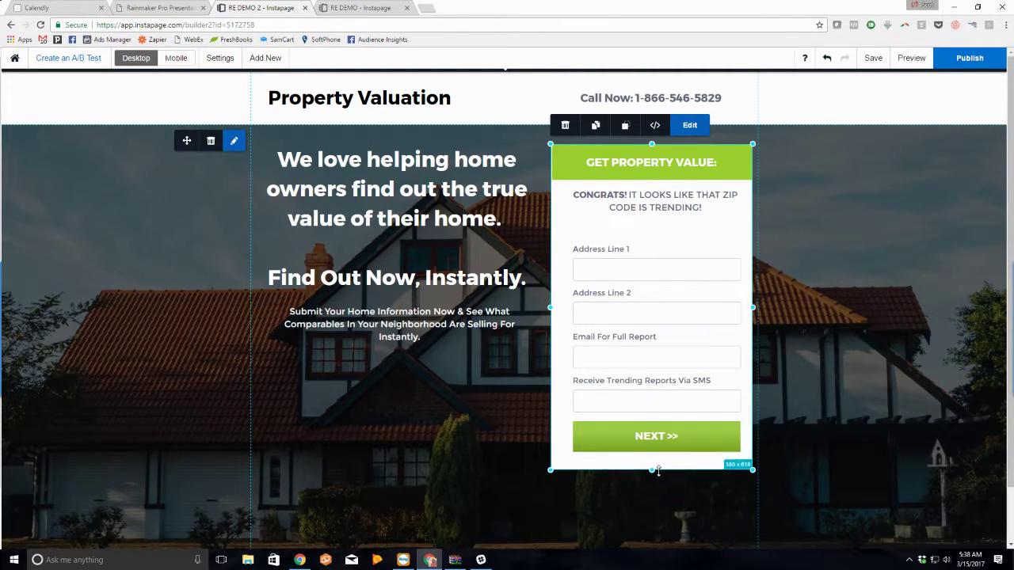
pyautogui.moveTo(658, 259); pyautogui.dragTo(657, 244)
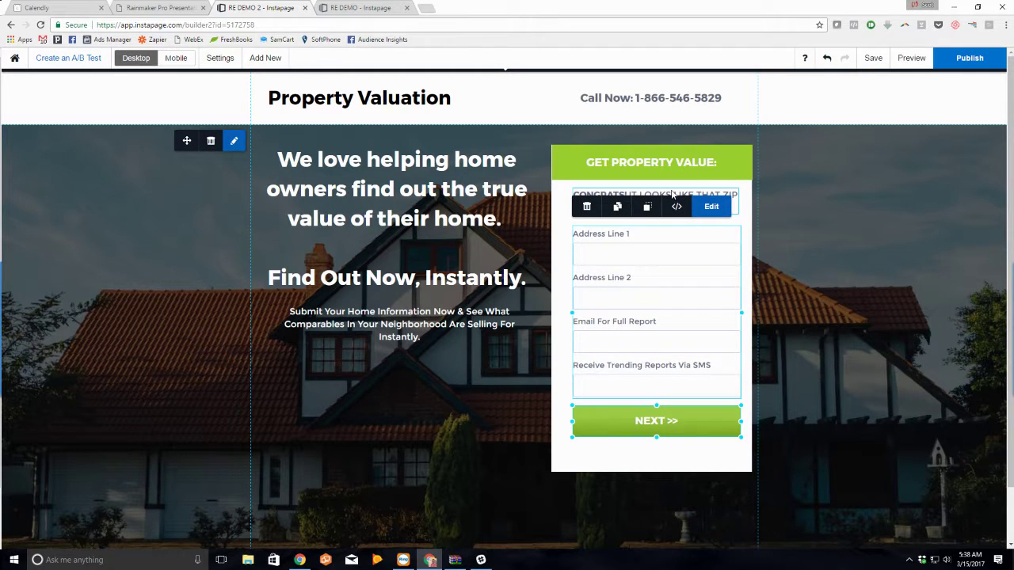
pyautogui.click(860, 206)
pyautogui.scroll(-2, 697, 356)
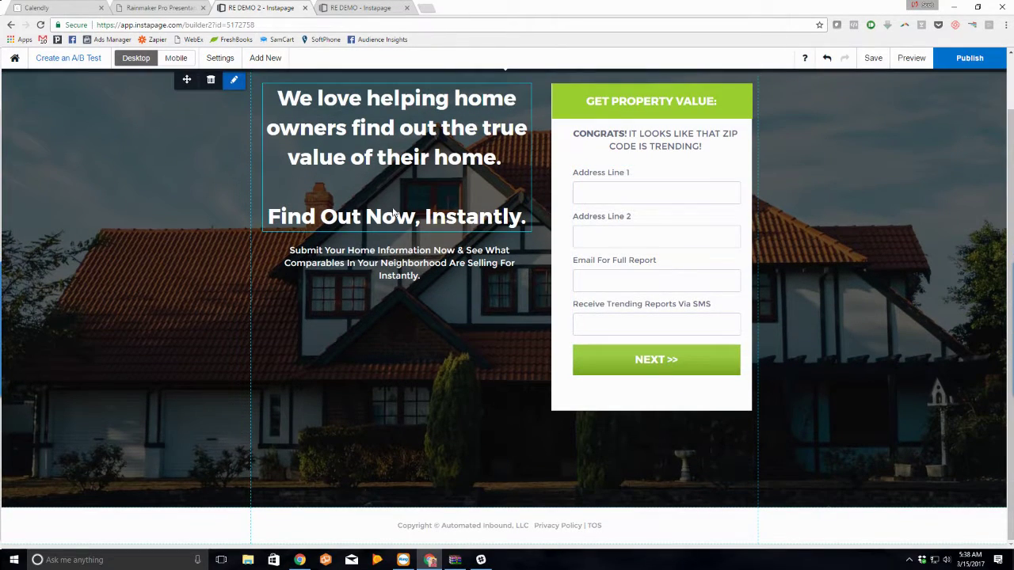
# Step: Rewrite the headline as 'Well aren't you lucky, your neighborhood is currently trending!', 'That means $$$ for you...', 'Continue Now:'
pyautogui.click(420, 152)
pyautogui.tripleClick(420, 152)
pyautogui.hotkey('ctrl', 'a')
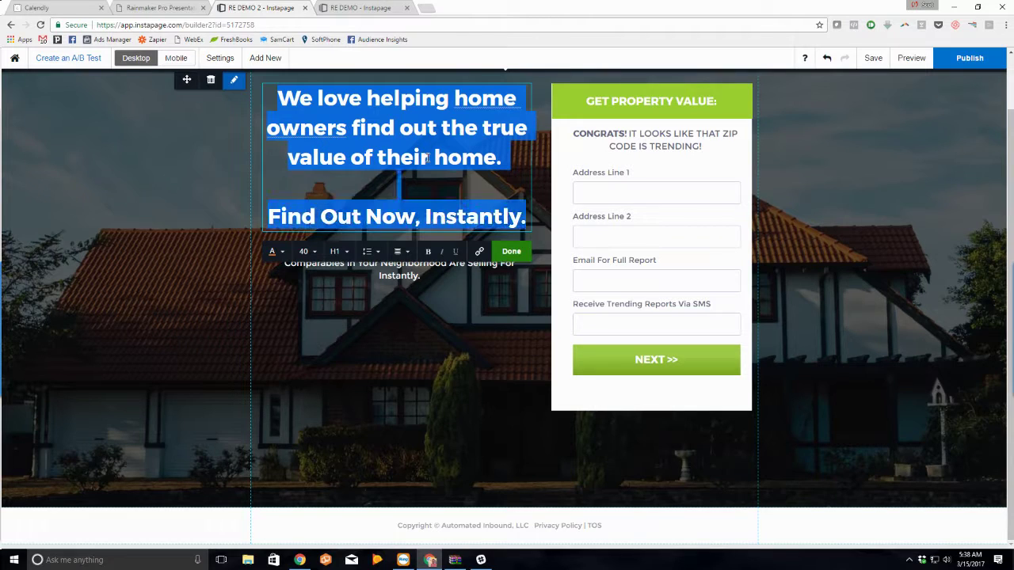
pyautogui.write('You')
pyautogui.press('BackSpace')
pyautogui.hotkey('ctrl', 'a')
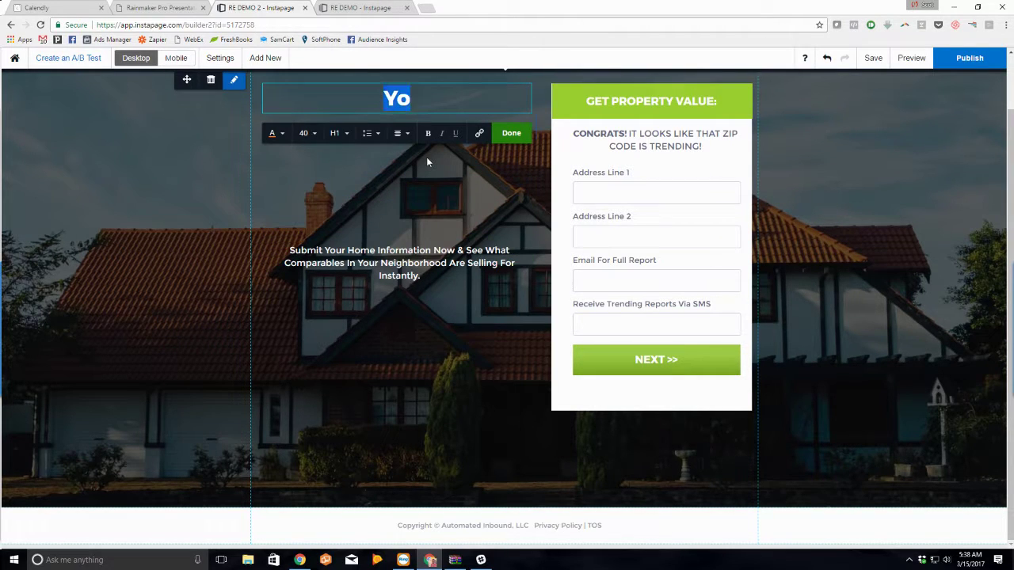
pyautogui.write('Well,')
pyautogui.press('BackSpace')
pyautogui.write('ar')
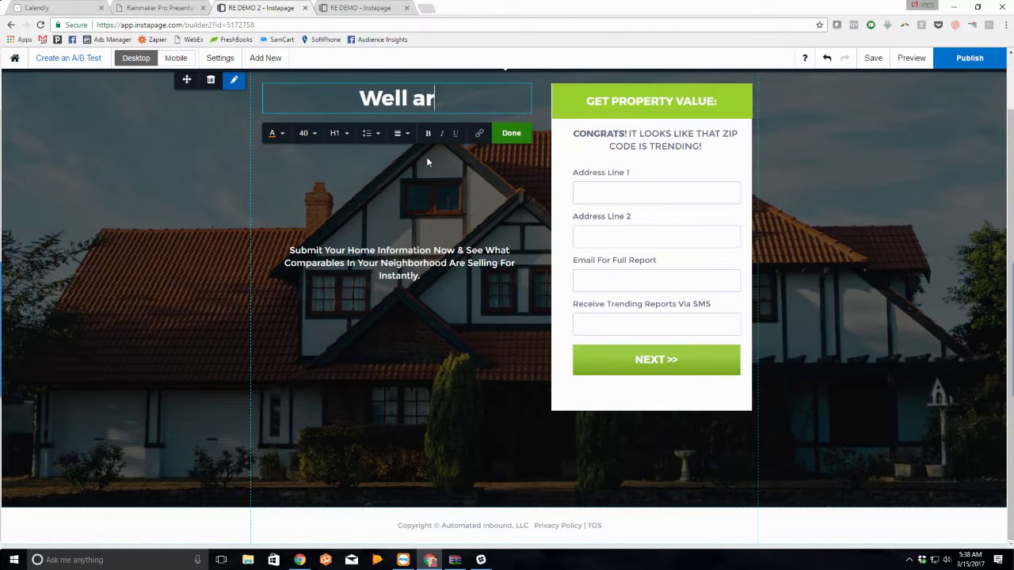
pyautogui.write("en't you lucky,")
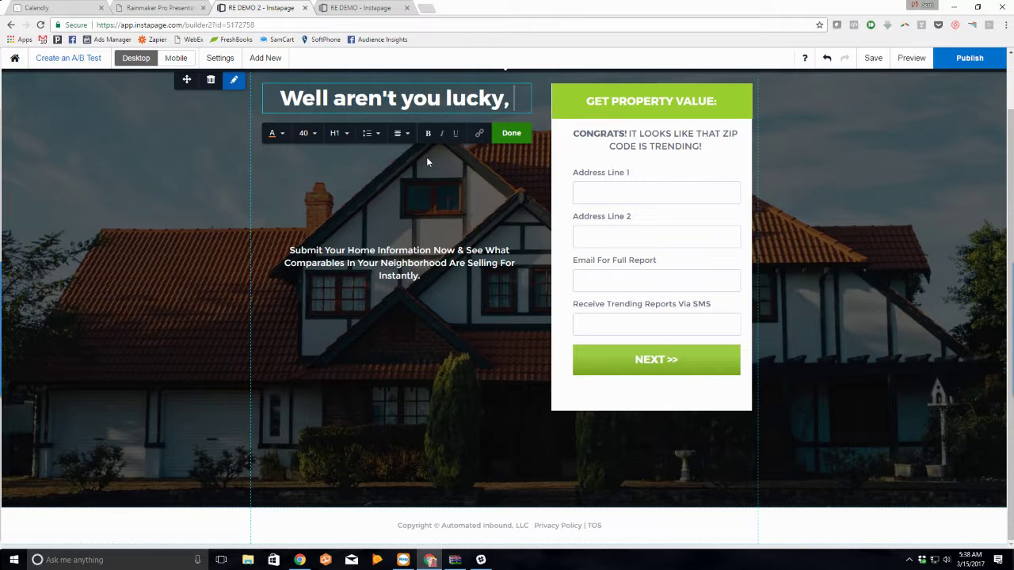
pyautogui.write(' your neighbo')
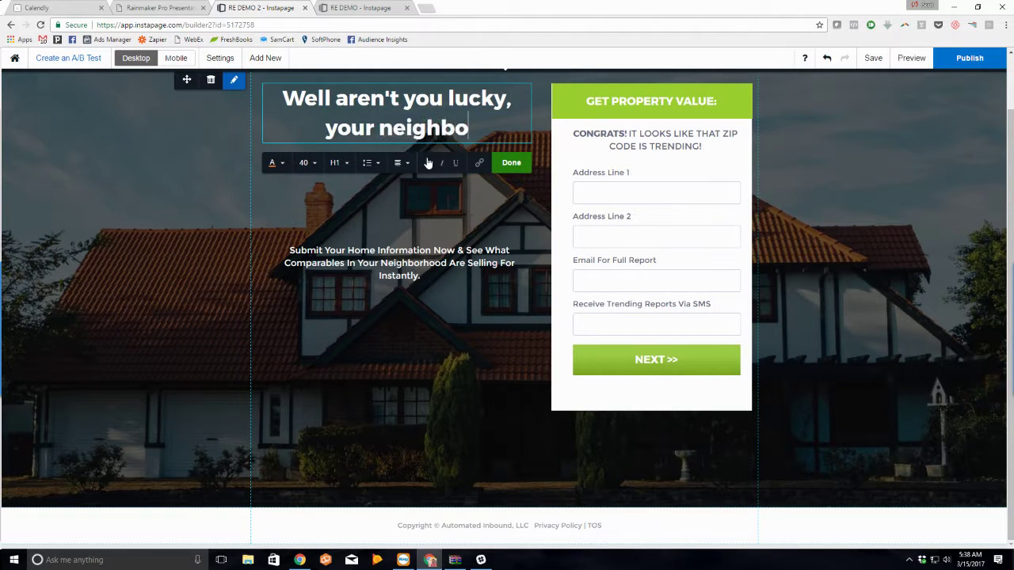
pyautogui.write('rhood is')
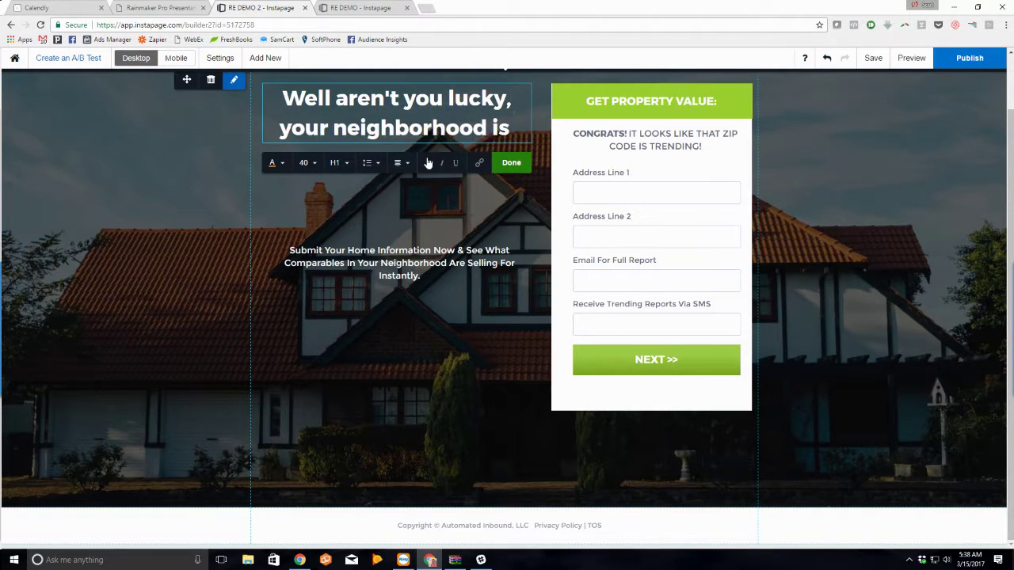
pyautogui.write(' currently t')
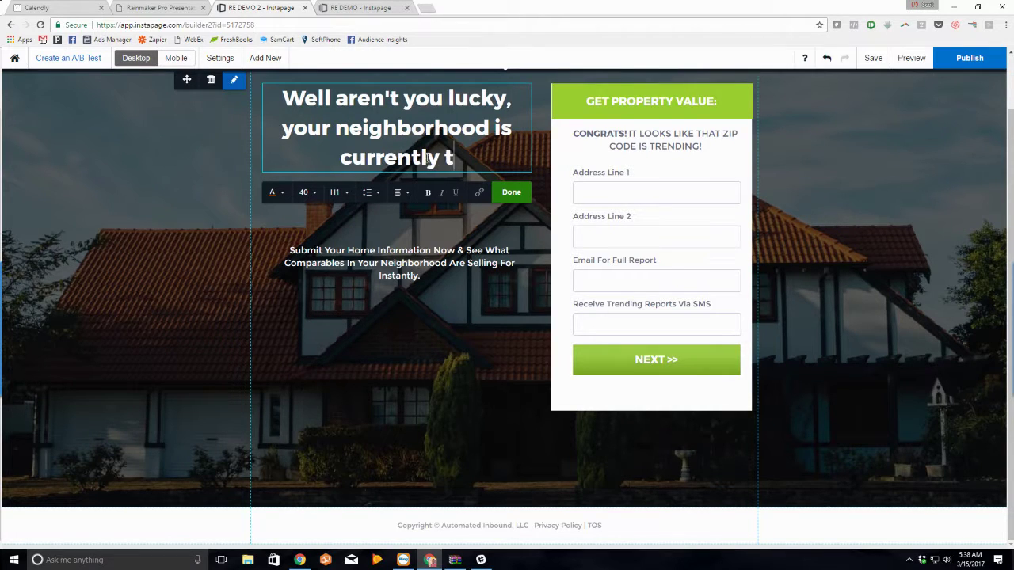
pyautogui.write('rending!')
pyautogui.press('Return')
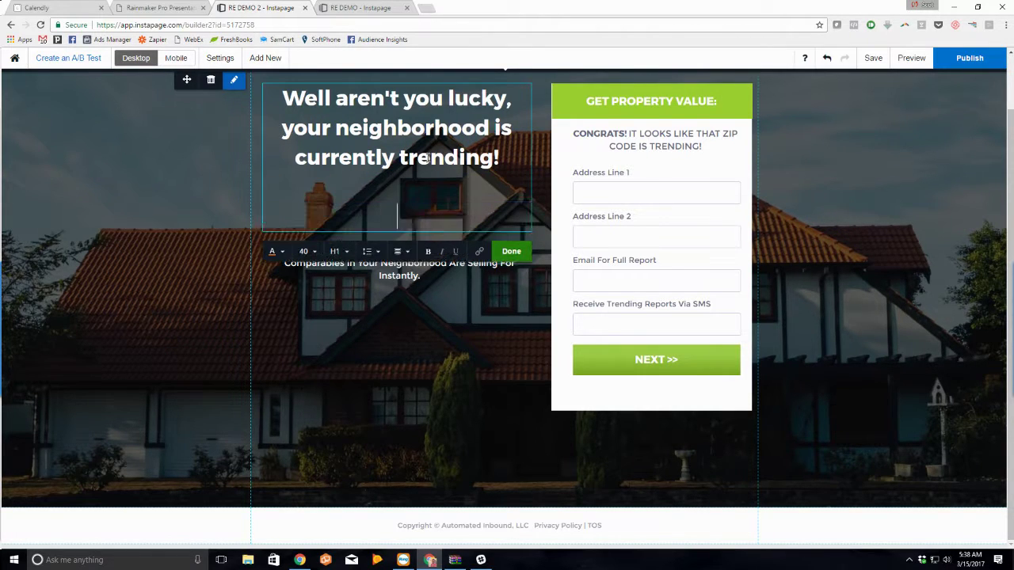
pyautogui.write('That means $$$ ')
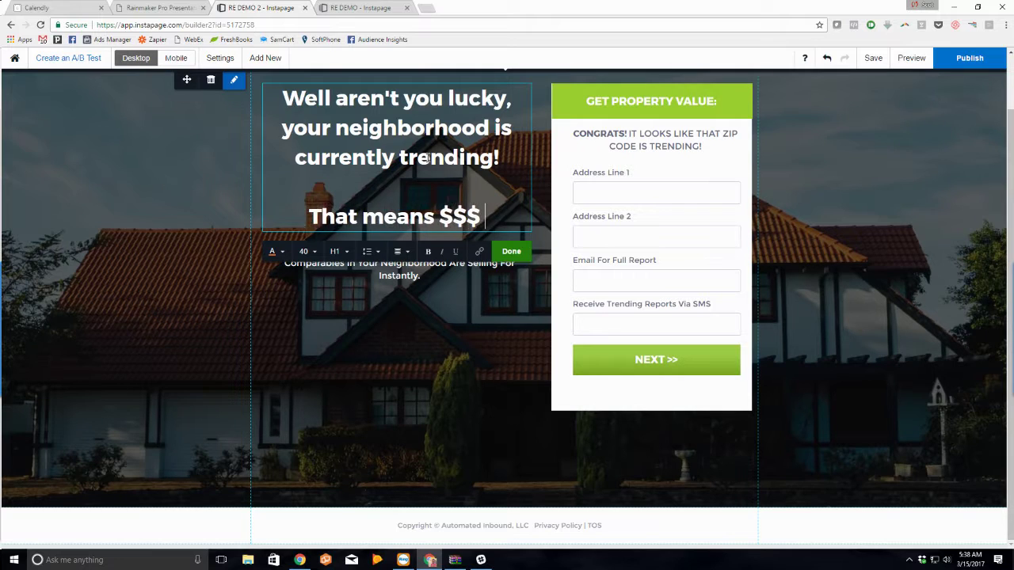
pyautogui.write('for you...')
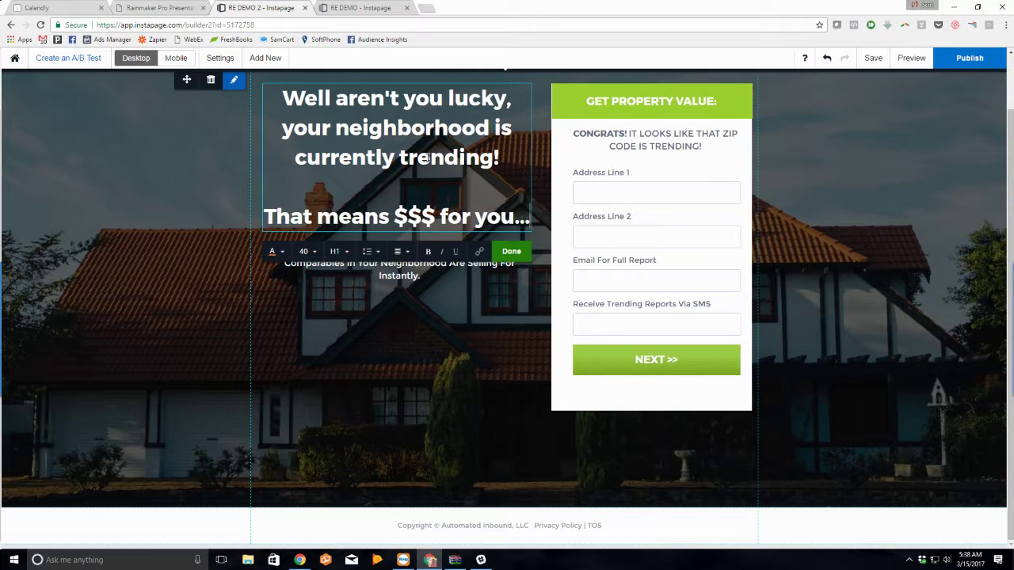
pyautogui.press('Return')
pyautogui.write('Con')
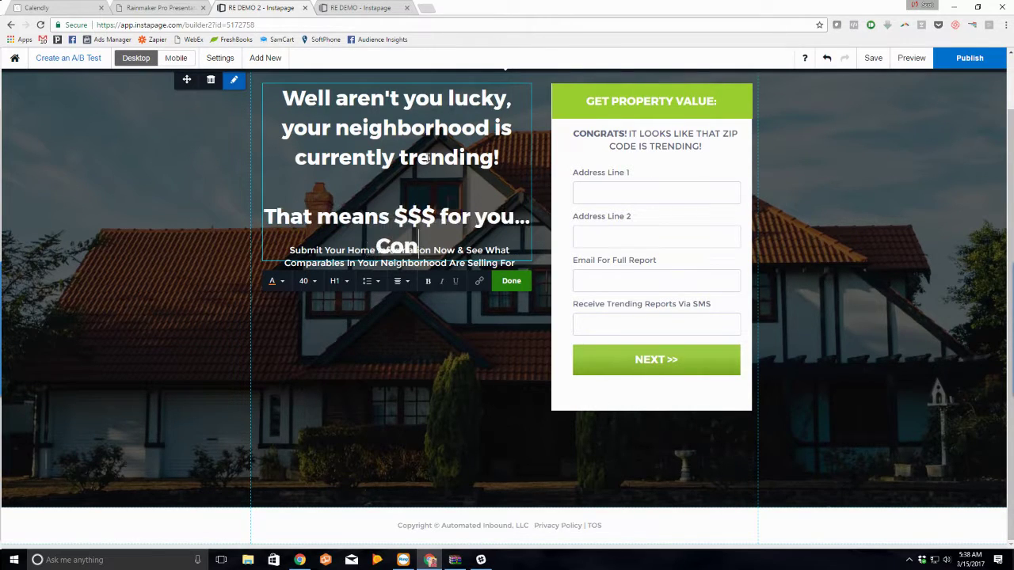
pyautogui.write('tinue Now:')
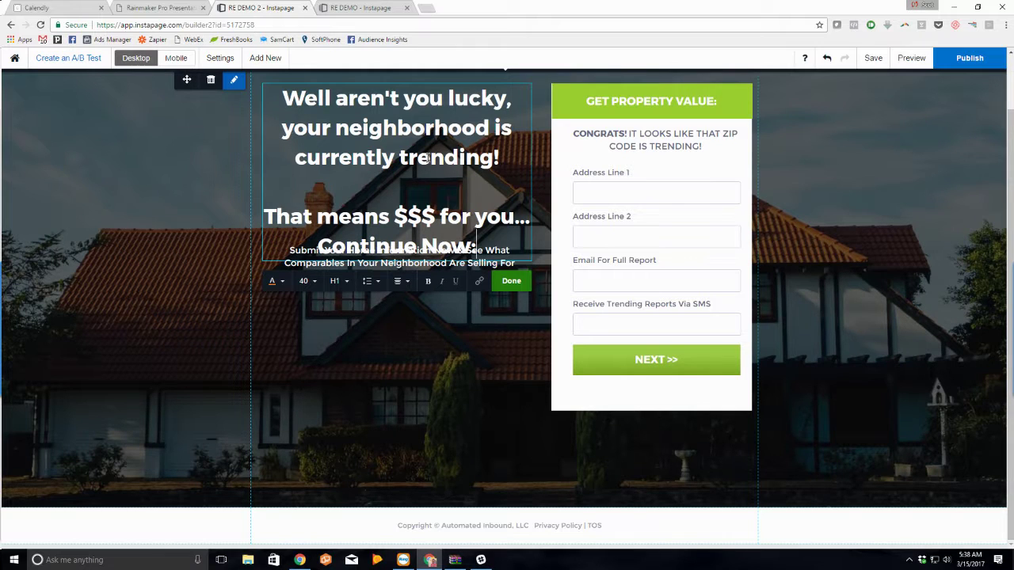
# Step: Delete the subtext under the headline and italicise 'your neighborhood is currently trending'
pyautogui.click(306, 268)
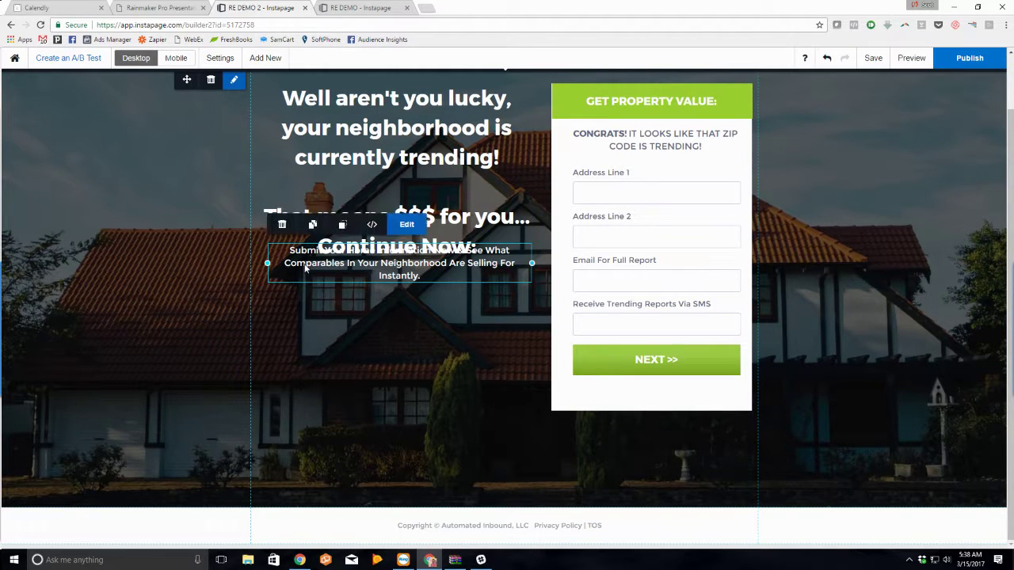
pyautogui.click(283, 226)
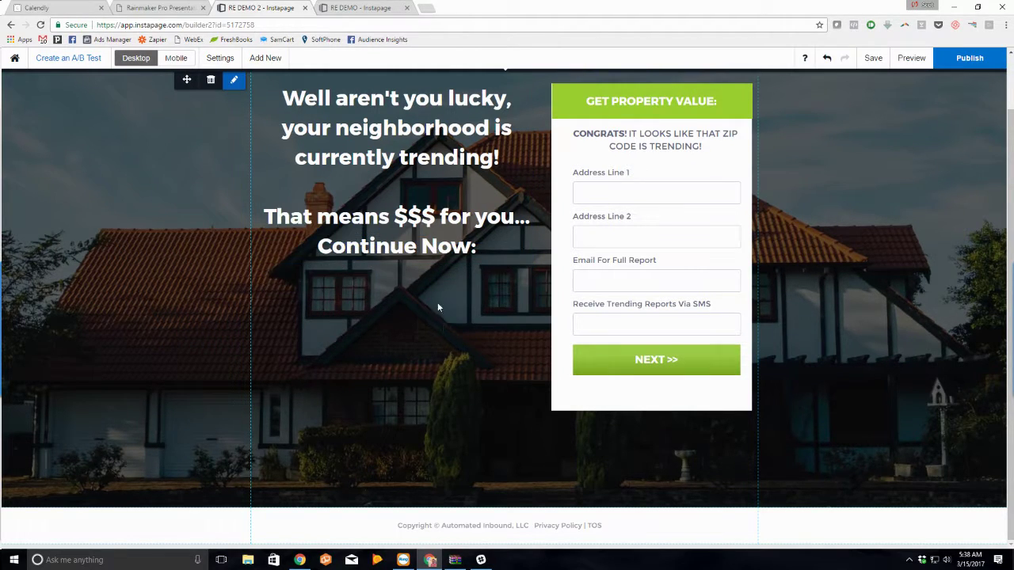
pyautogui.click(432, 198)
pyautogui.click(452, 143)
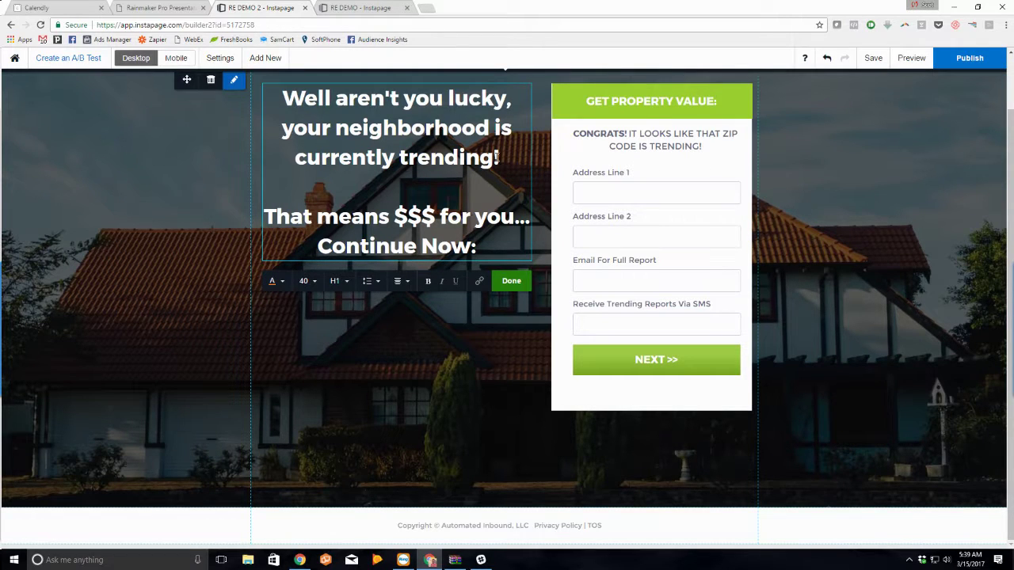
pyautogui.moveTo(281, 133); pyautogui.dragTo(496, 158)
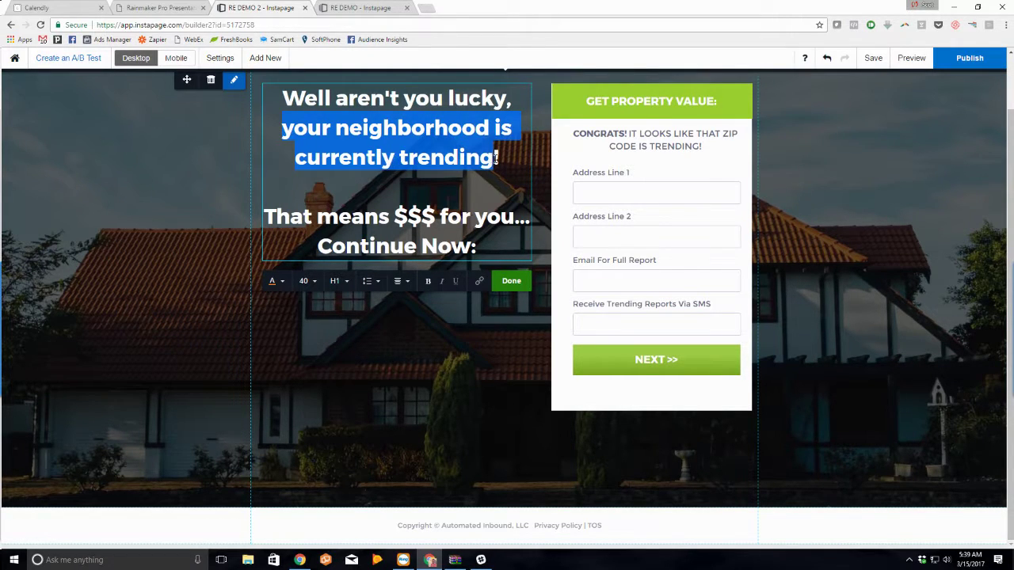
pyautogui.click(441, 281)
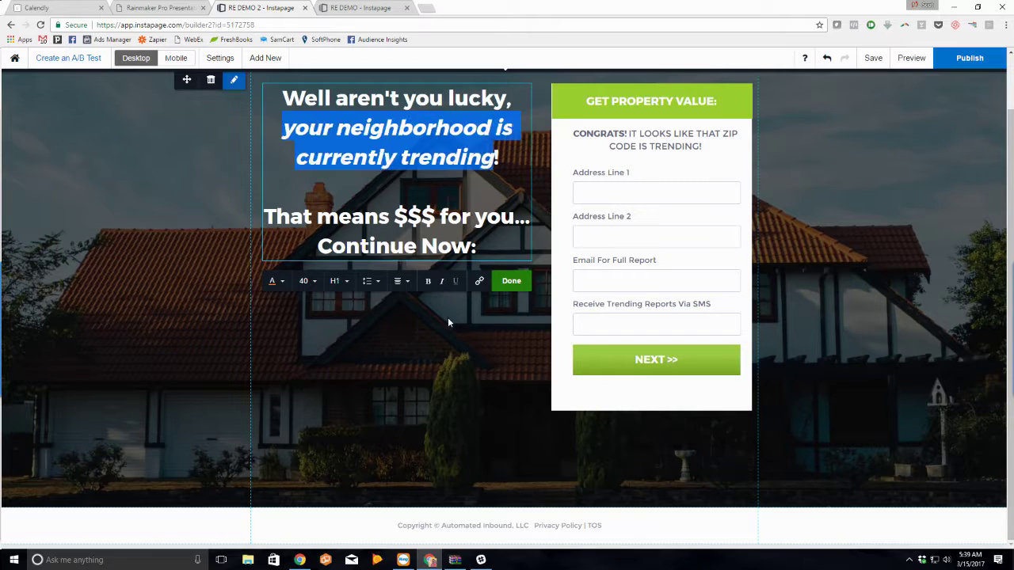
pyautogui.click(450, 320)
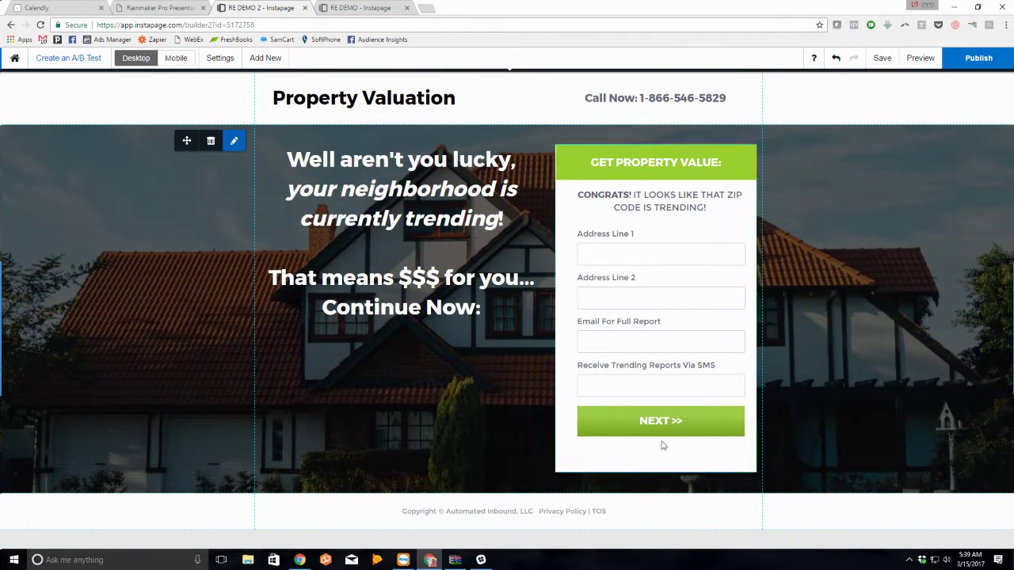
# Step: Relabel the form button 'SEE RESULTS >>' and nudge the CONGRATS text slightly
pyautogui.click(668, 430)
pyautogui.click(715, 206)
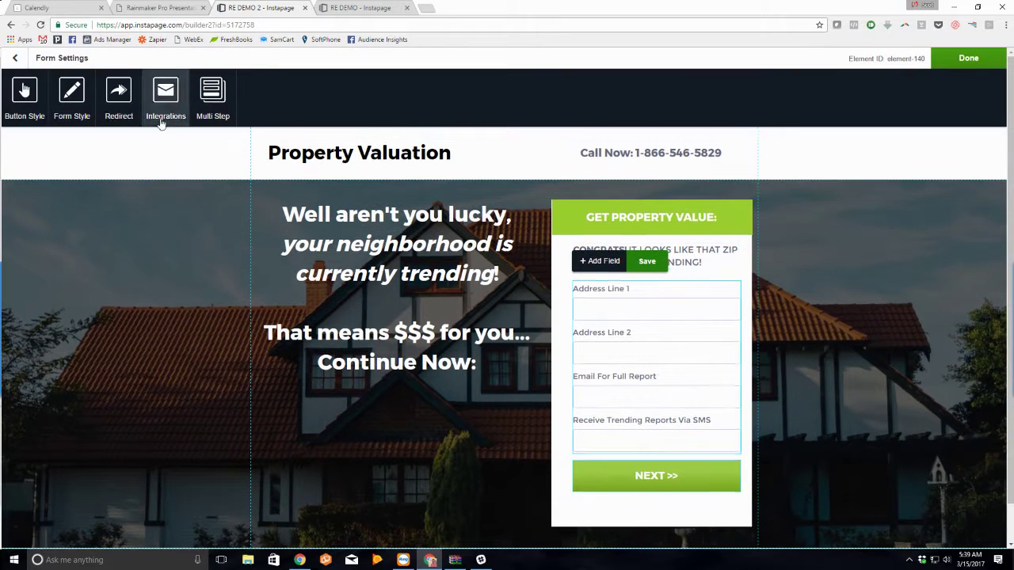
pyautogui.click(24, 94)
pyautogui.tripleClick(90, 93)
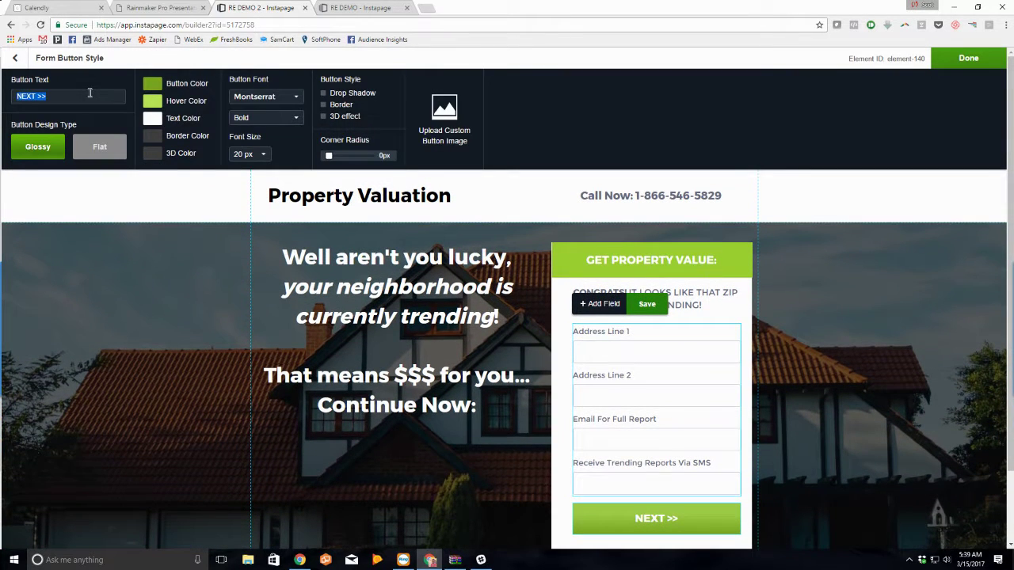
pyautogui.write('GET RESU')
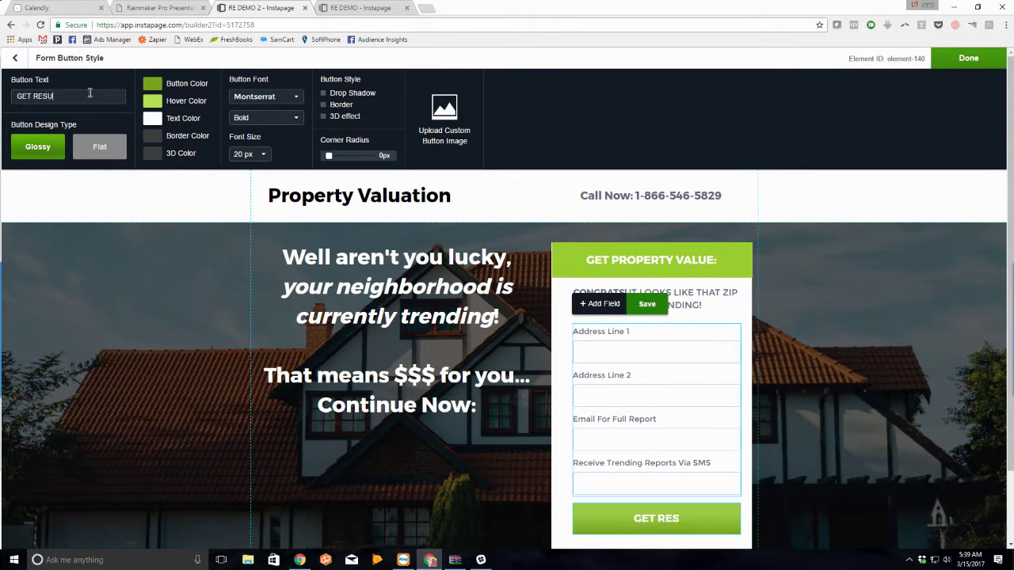
pyautogui.write('LTS >>')
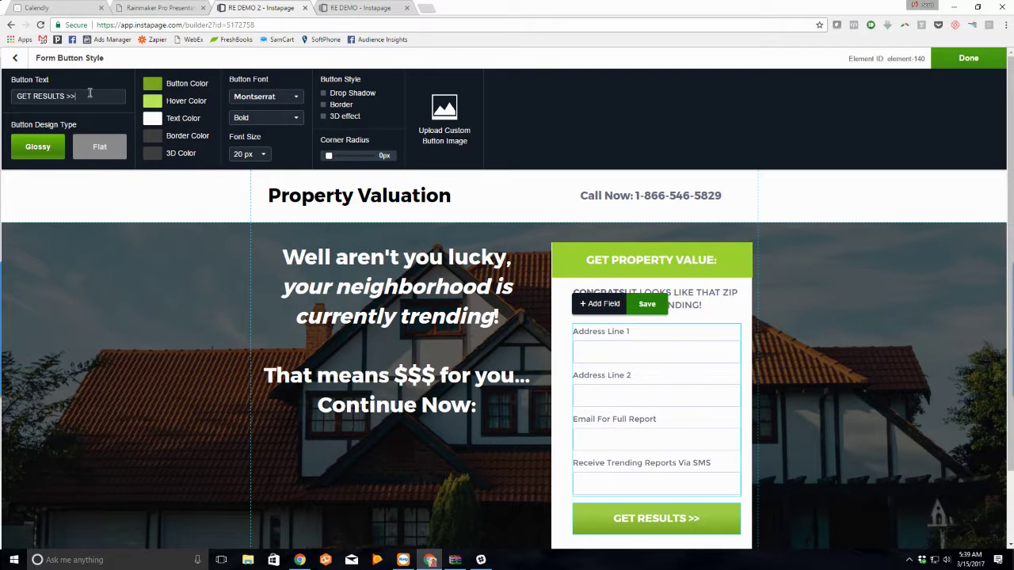
pyautogui.doubleClick(30, 96)
pyautogui.write('SEE')
pyautogui.click(850, 461)
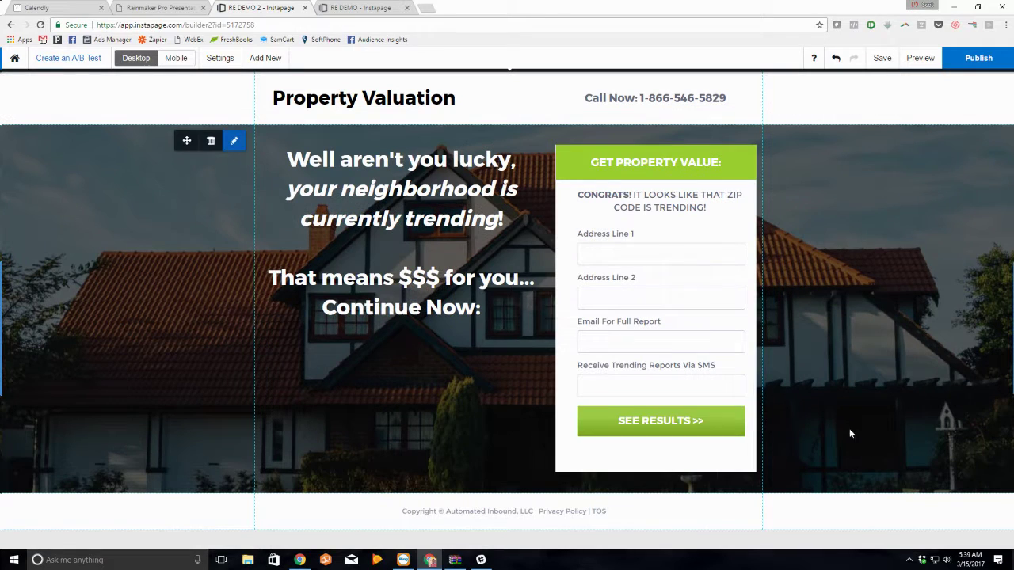
pyautogui.moveTo(687, 203); pyautogui.dragTo(687, 201)
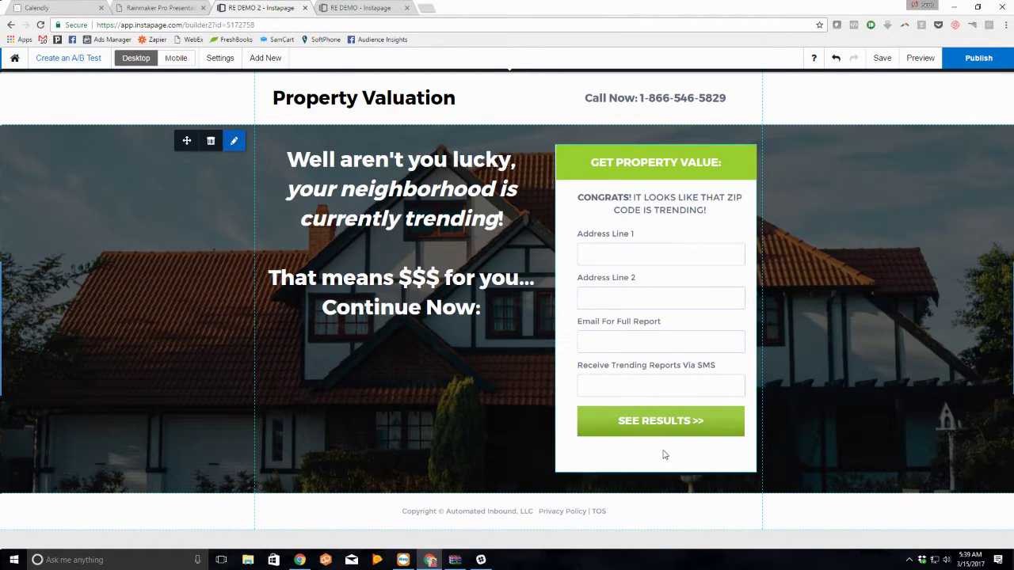
# Step: Link the form into the Zip Submit multi-step form and save
pyautogui.click(679, 377)
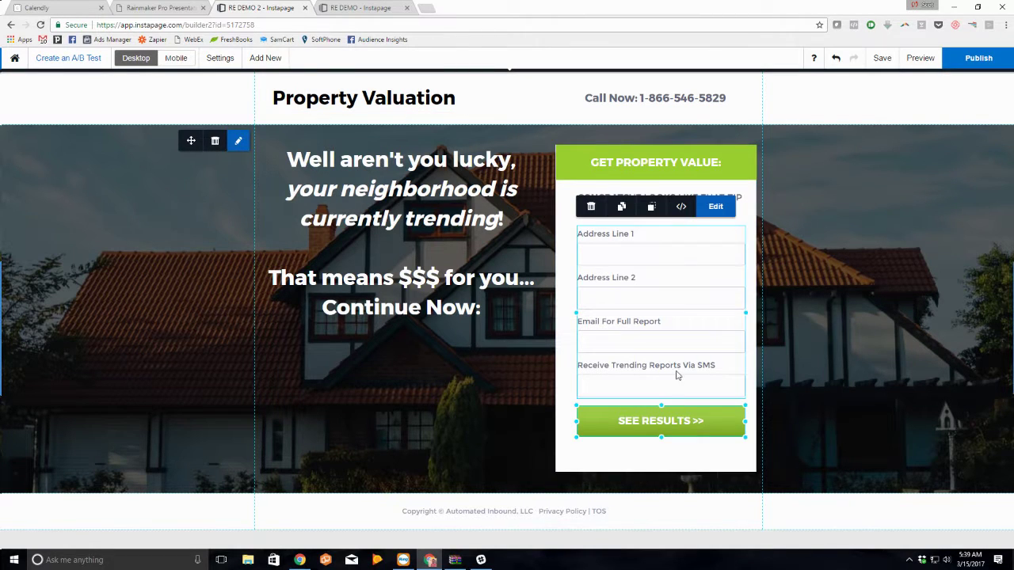
pyautogui.click(714, 207)
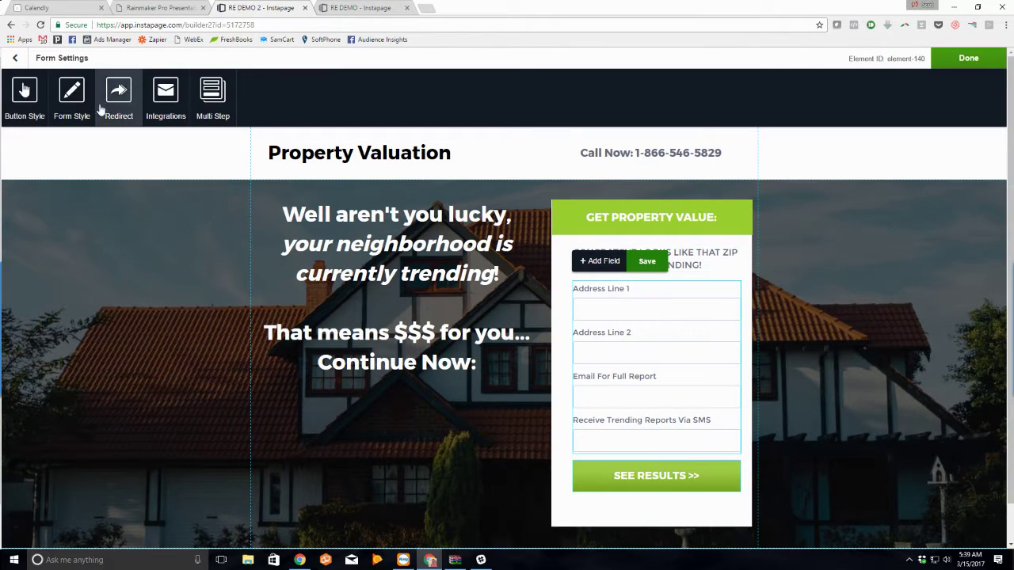
pyautogui.click(210, 94)
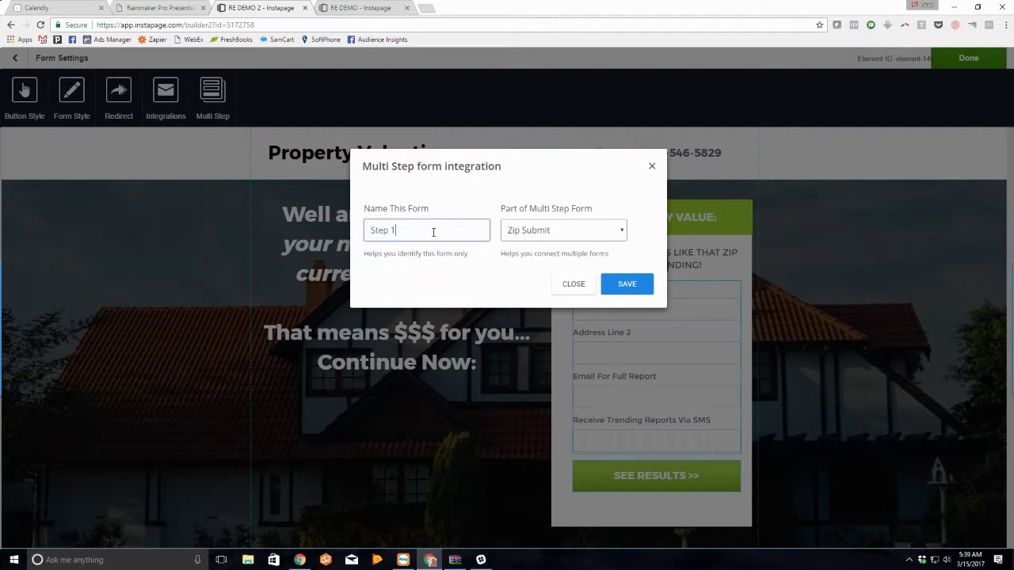
pyautogui.click(528, 233)
pyautogui.click(539, 225)
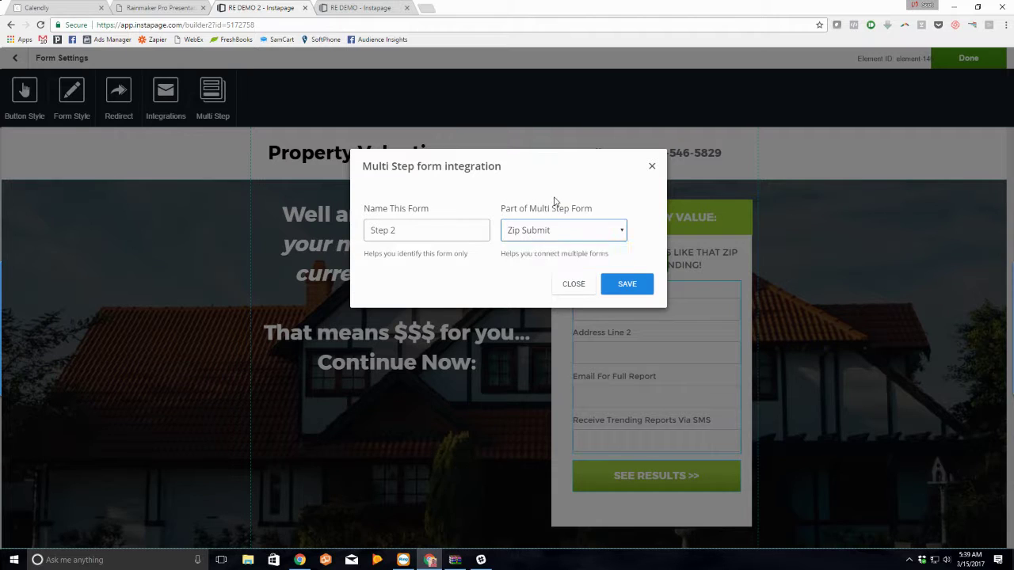
pyautogui.click(616, 287)
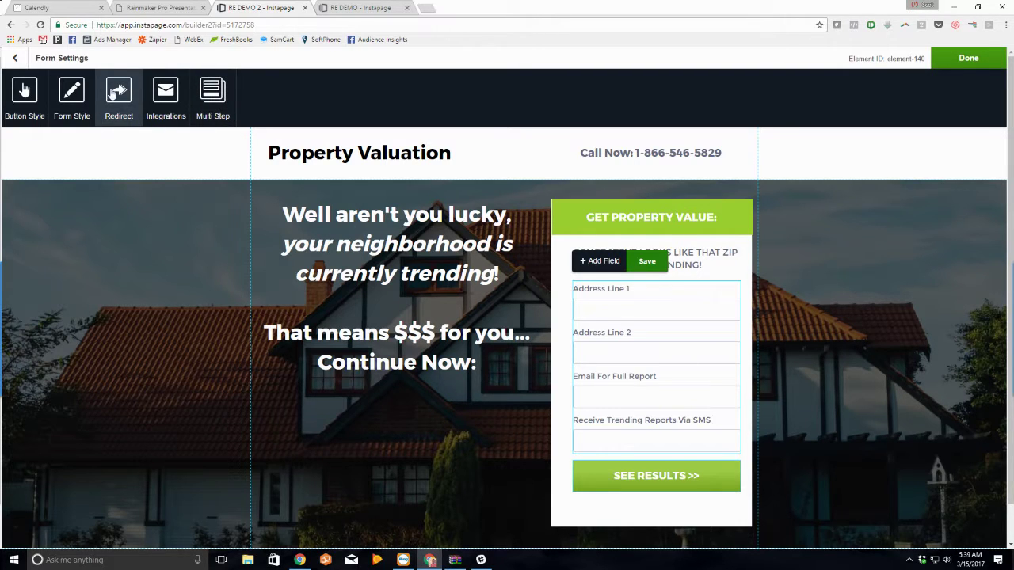
# Step: Replace the thank-you message with 'Report Generating, Check Your Email Within The Next 60 Minutes'
pyautogui.click(117, 93)
pyautogui.click(106, 100)
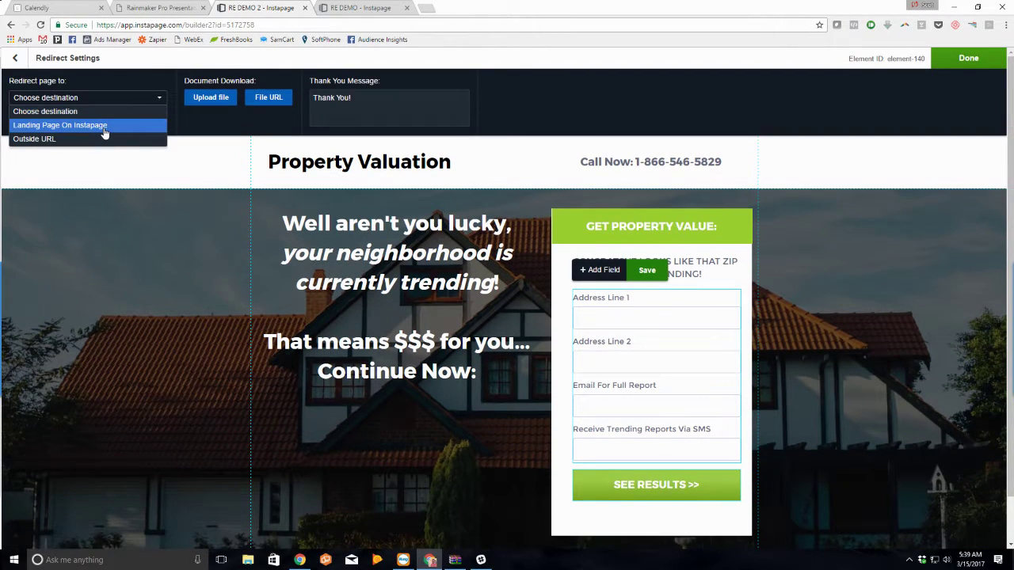
pyautogui.click(364, 104)
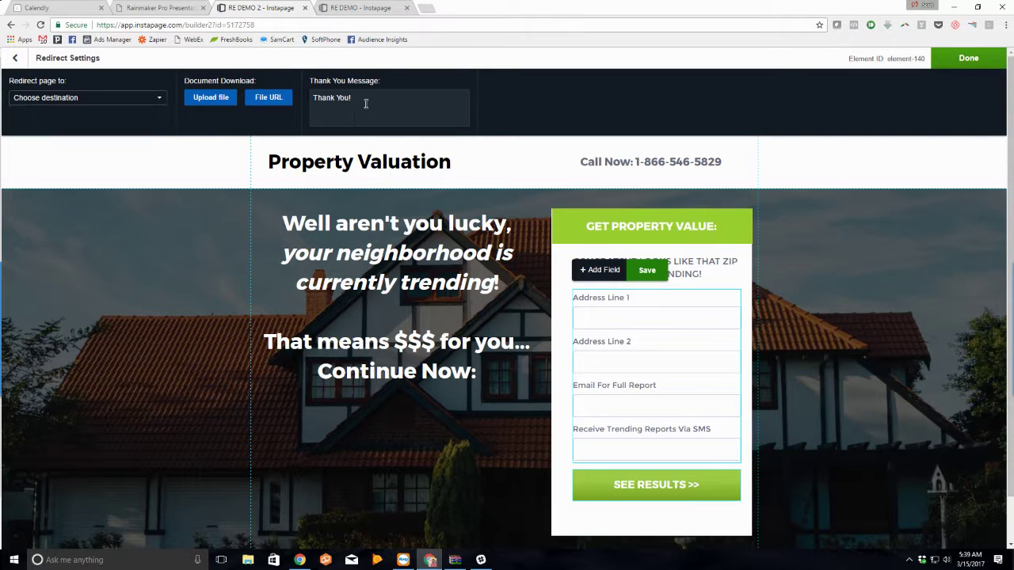
pyautogui.hotkey('ctrl', 'a')
pyautogui.write('R')
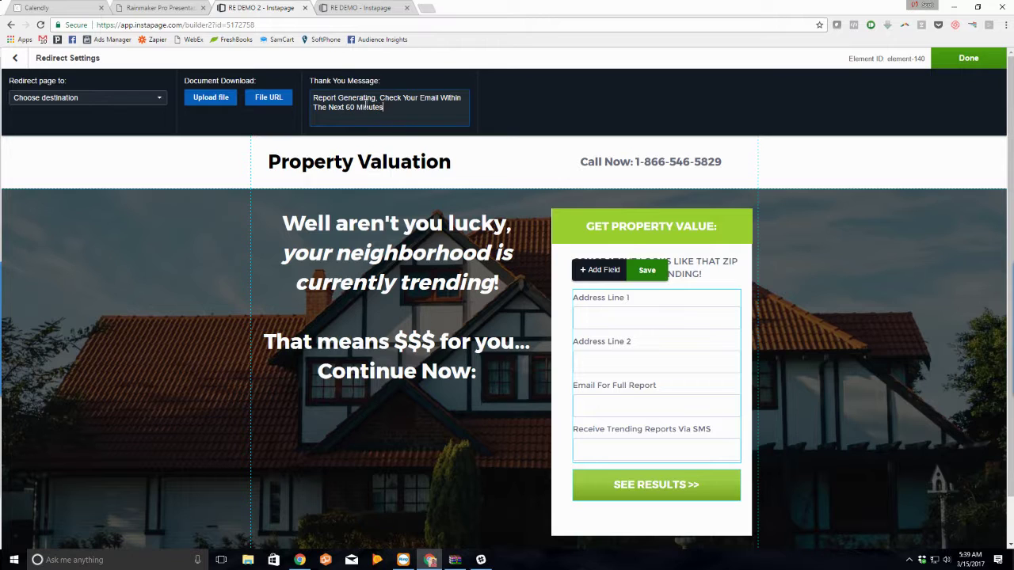
pyautogui.write('Your Report...')
pyautogui.click(972, 60)
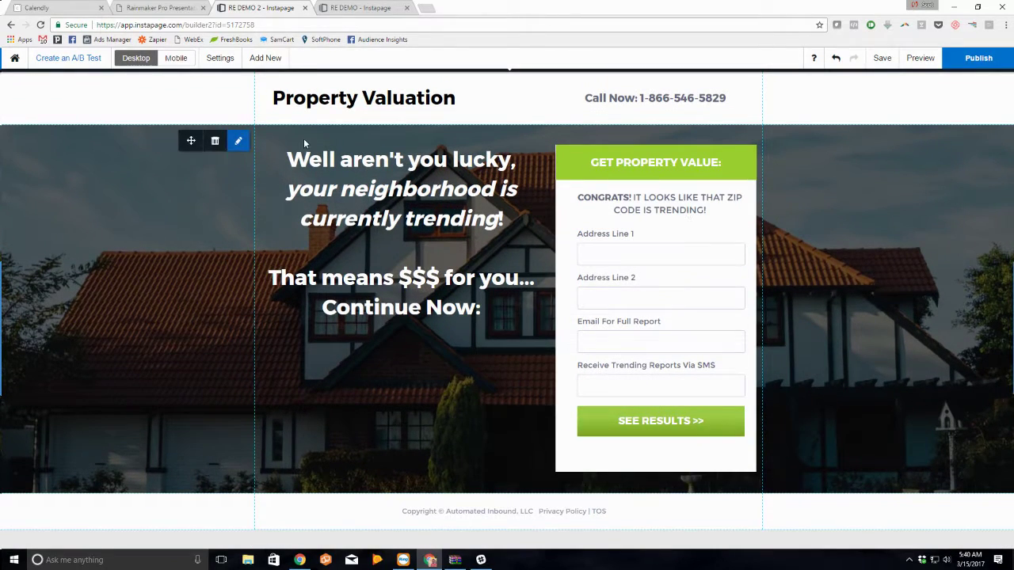
# Step: Regenerate the mobile layout and tighten the Property Valuation title, Call Now line and headline
pyautogui.click(176, 62)
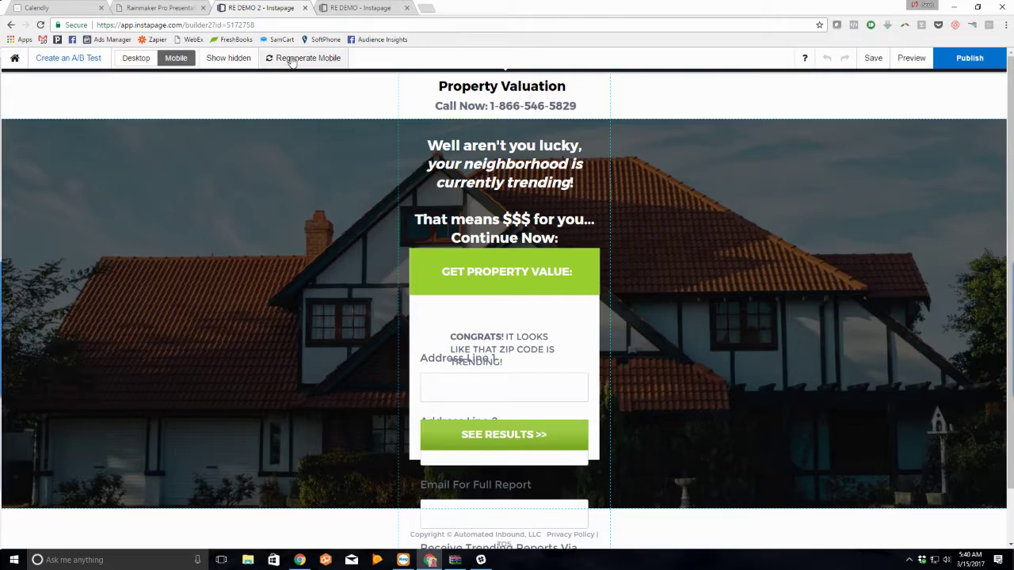
pyautogui.click(291, 59)
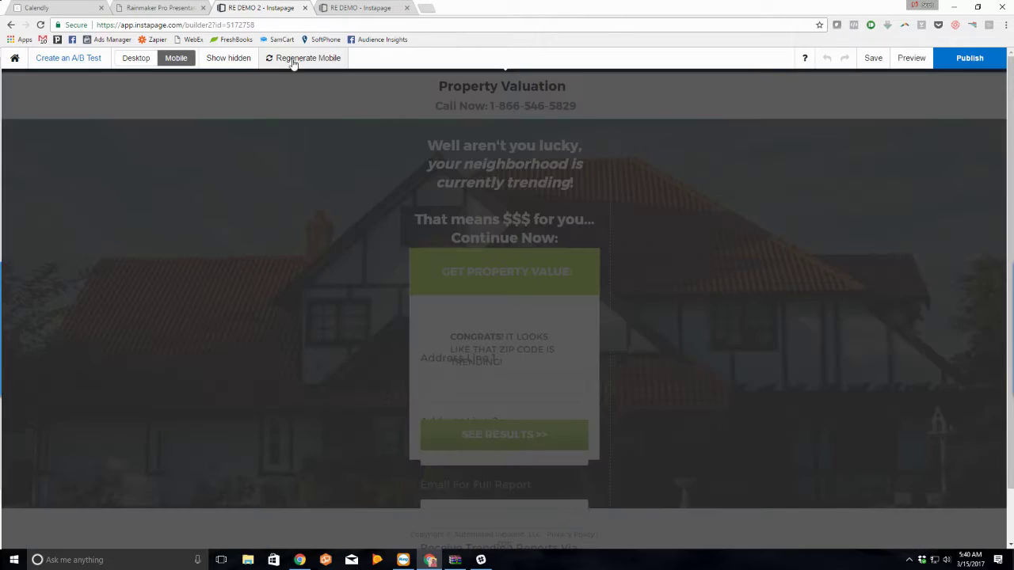
pyautogui.click(500, 106)
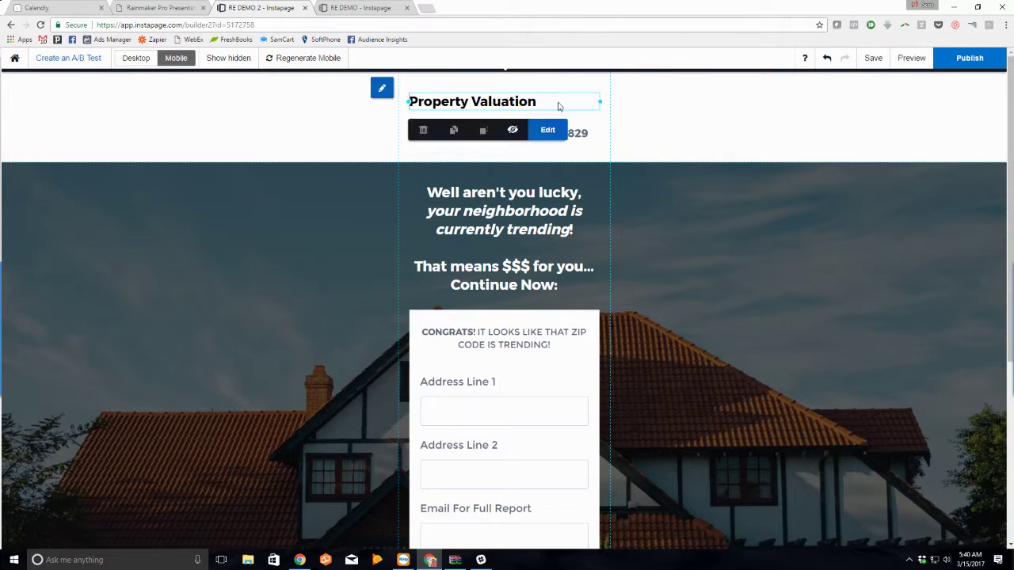
pyautogui.moveTo(597, 101); pyautogui.dragTo(541, 89)
pyautogui.moveTo(536, 137); pyautogui.dragTo(522, 108)
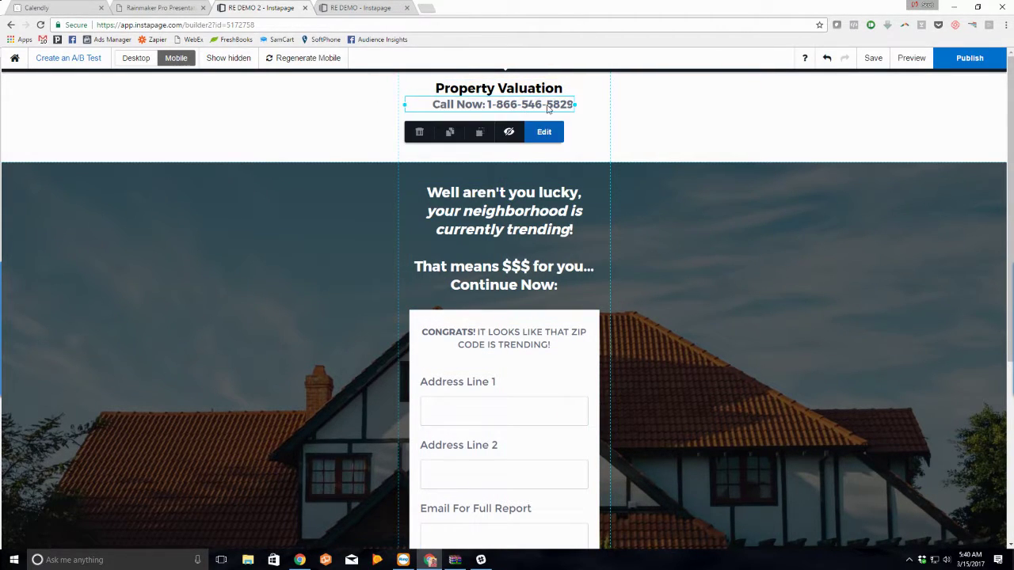
pyautogui.moveTo(405, 105); pyautogui.dragTo(425, 103)
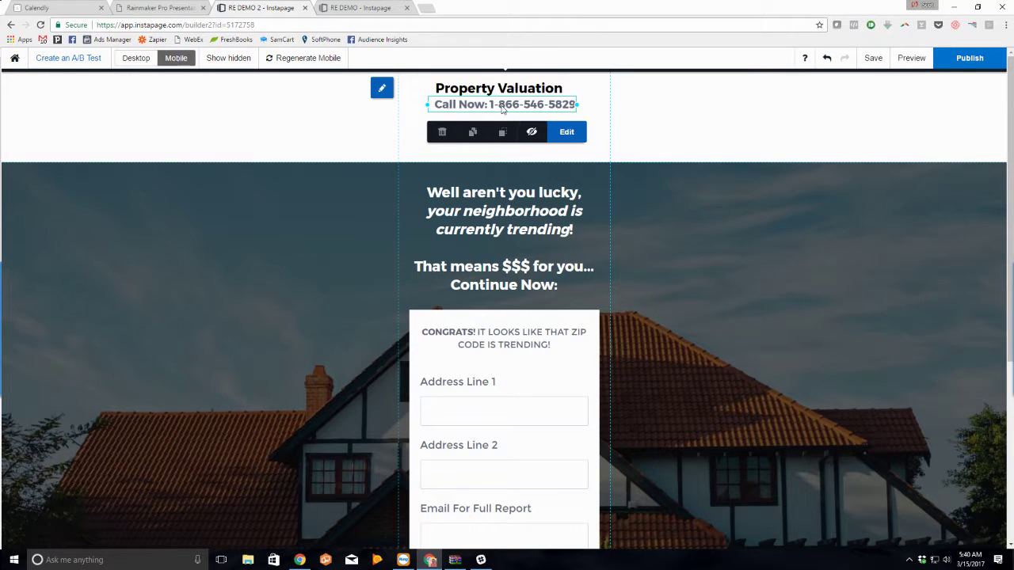
pyautogui.moveTo(502, 108); pyautogui.dragTo(504, 108)
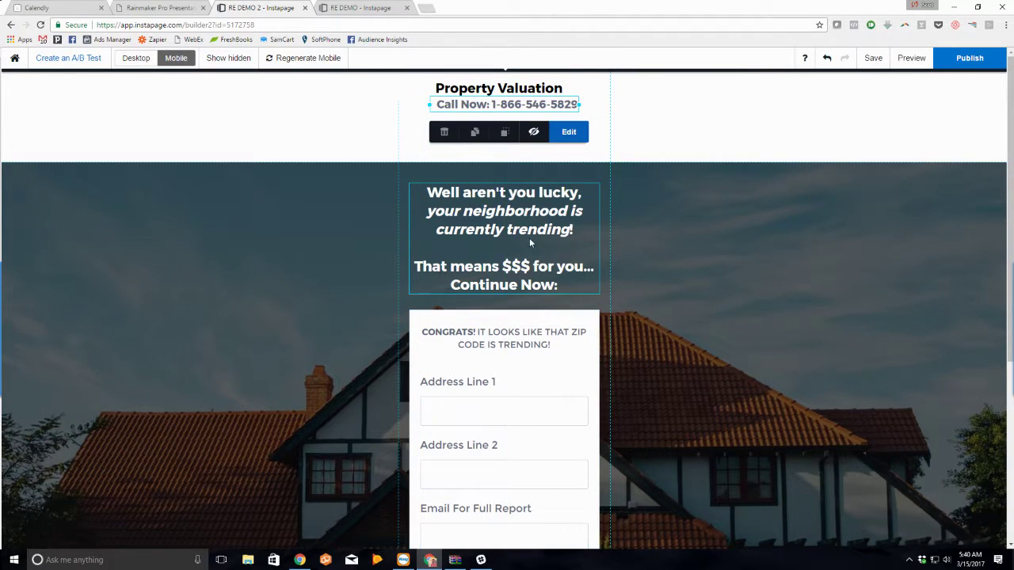
pyautogui.moveTo(646, 160); pyautogui.dragTo(589, 123)
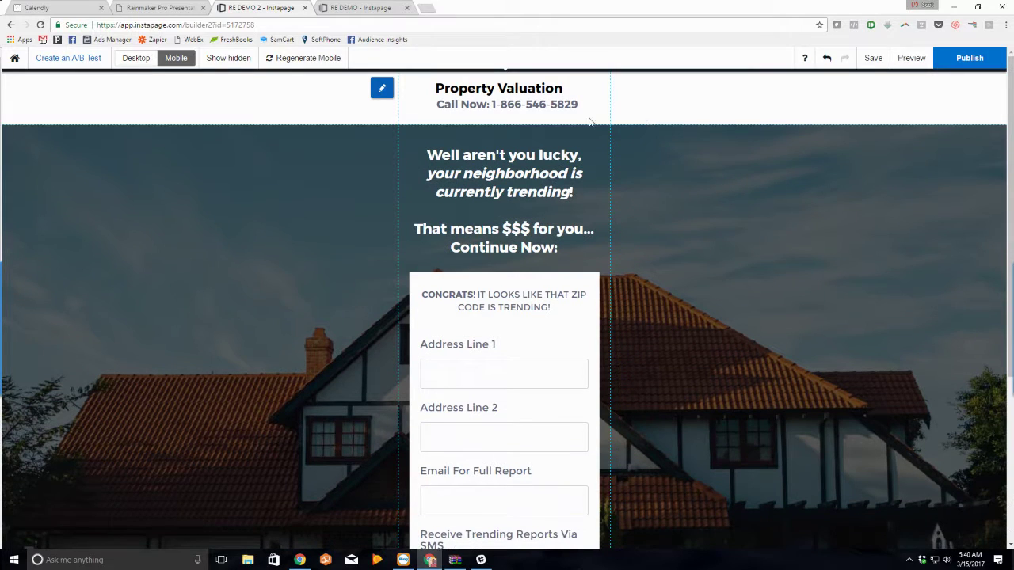
pyautogui.moveTo(524, 111); pyautogui.dragTo(519, 104)
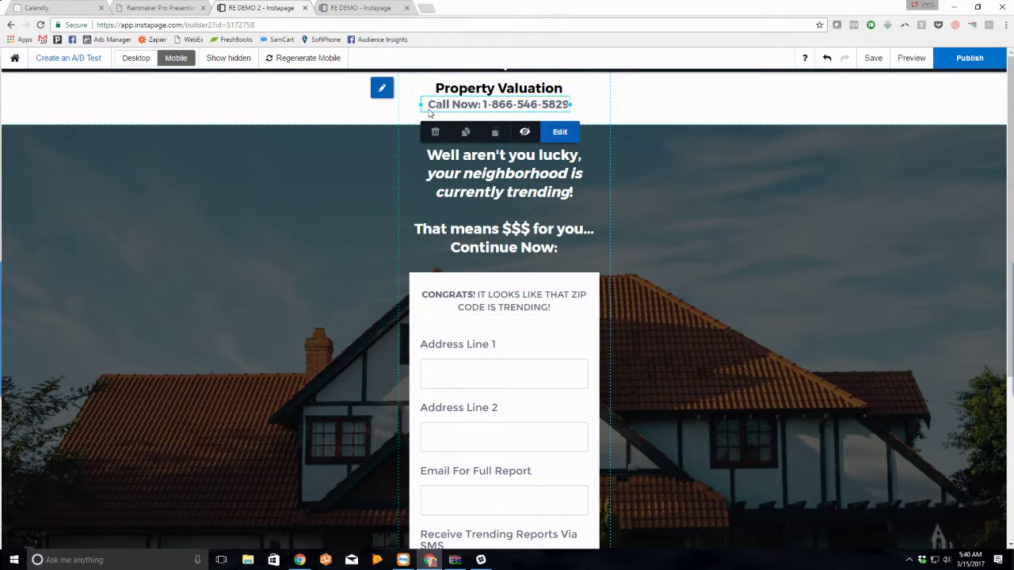
pyautogui.moveTo(415, 105); pyautogui.dragTo(501, 85)
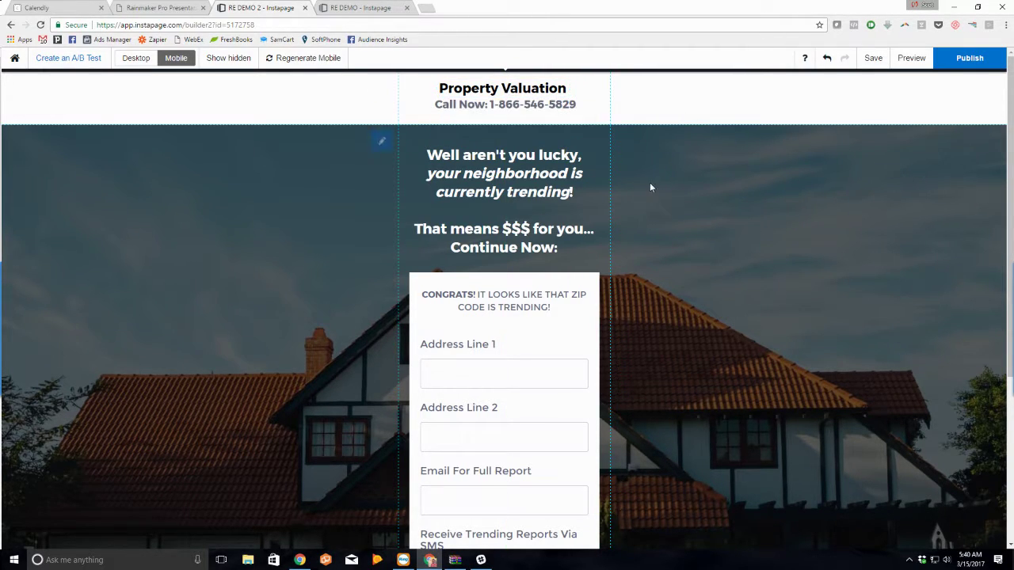
pyautogui.moveTo(501, 183); pyautogui.dragTo(500, 170)
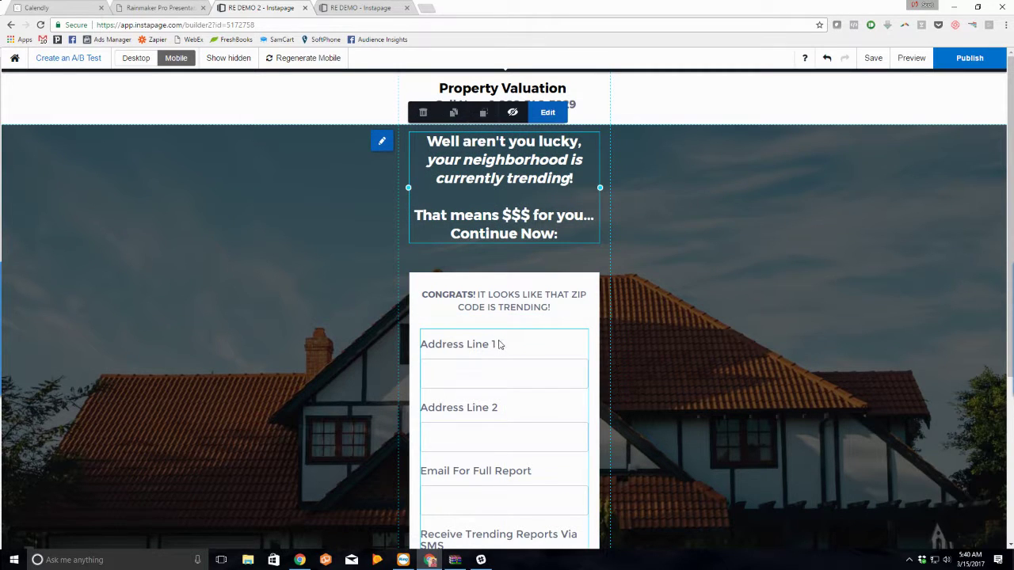
pyautogui.click(697, 314)
# Step: Rearrange the GET PROPERTY VALUE heading and CONGRATS message around the form's green bar
pyautogui.scroll(-3, 645, 356)
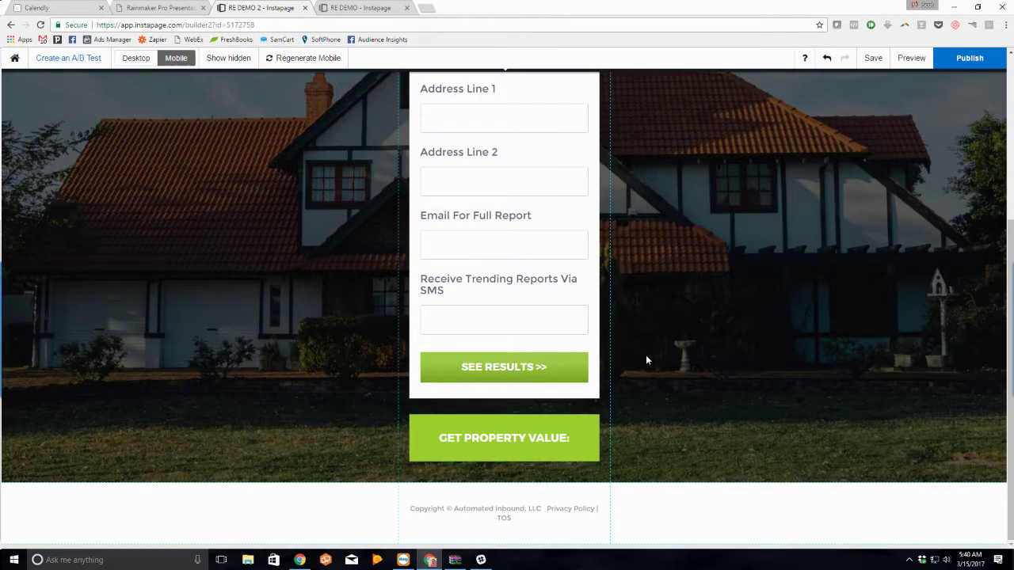
pyautogui.click(572, 449)
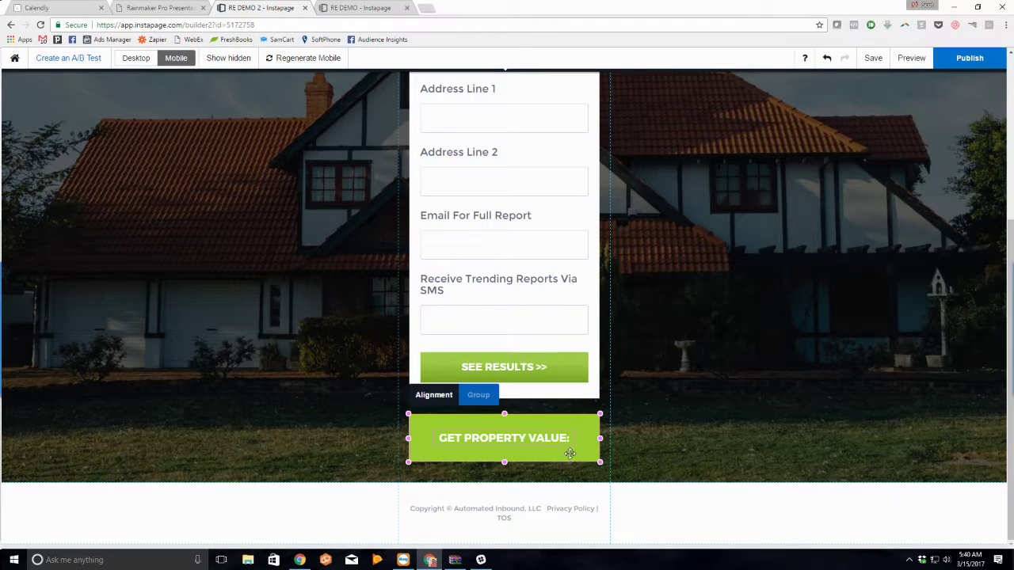
pyautogui.moveTo(569, 453); pyautogui.dragTo(562, 314)
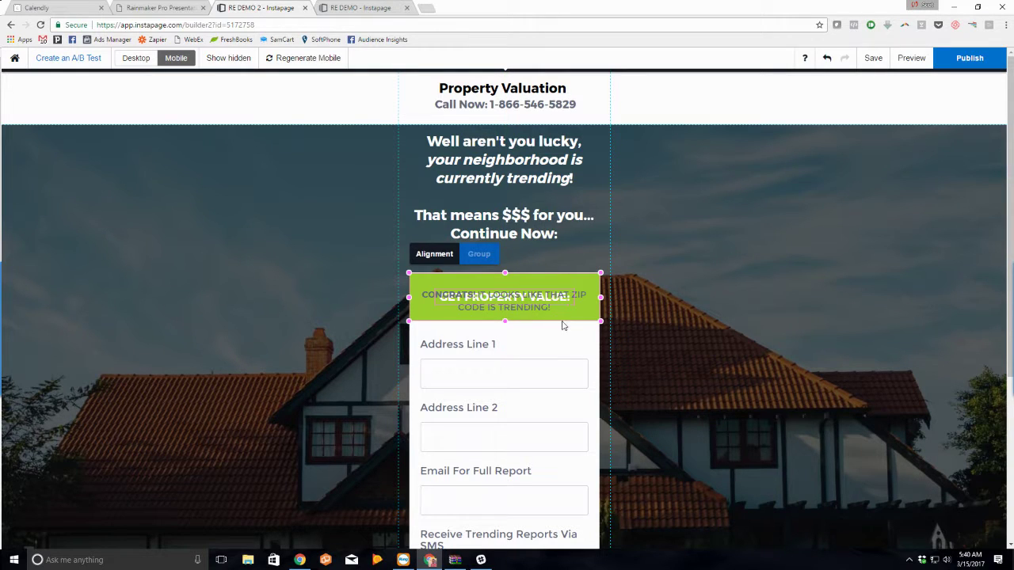
pyautogui.click(563, 323)
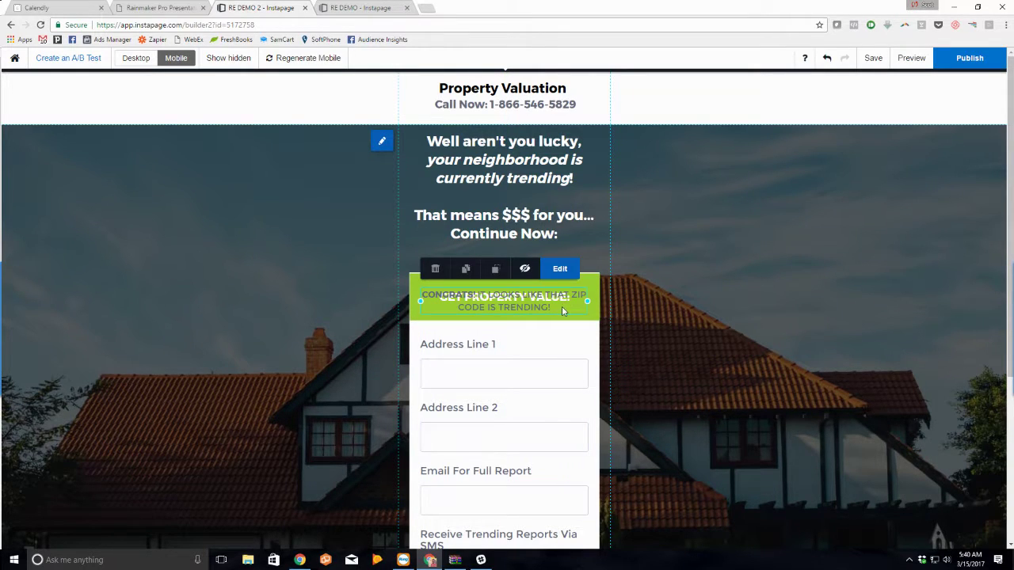
pyautogui.click(567, 309)
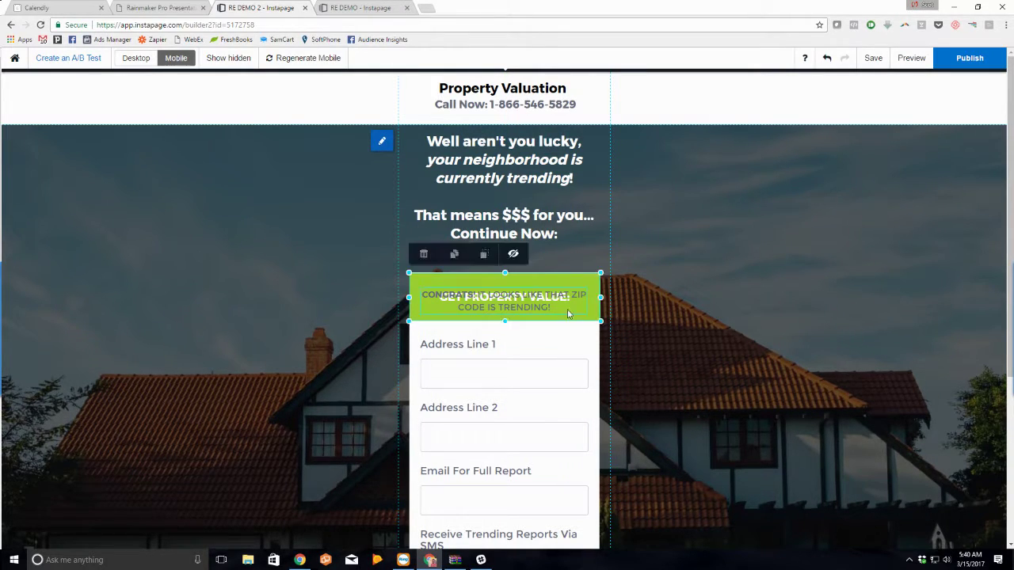
pyautogui.moveTo(566, 308); pyautogui.dragTo(559, 277)
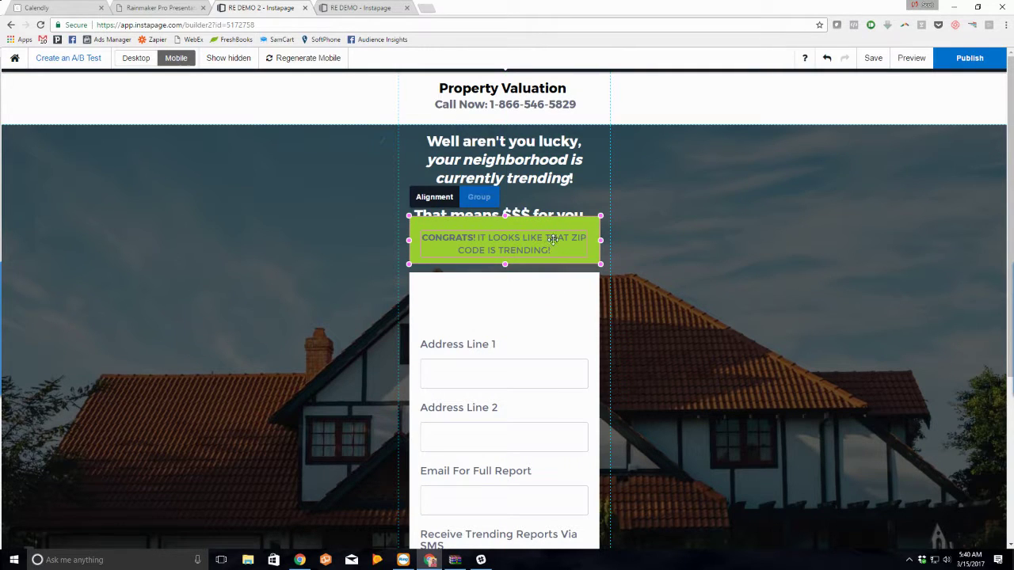
pyautogui.moveTo(555, 240); pyautogui.dragTo(592, 294)
pyautogui.click(590, 346)
pyautogui.click(557, 339)
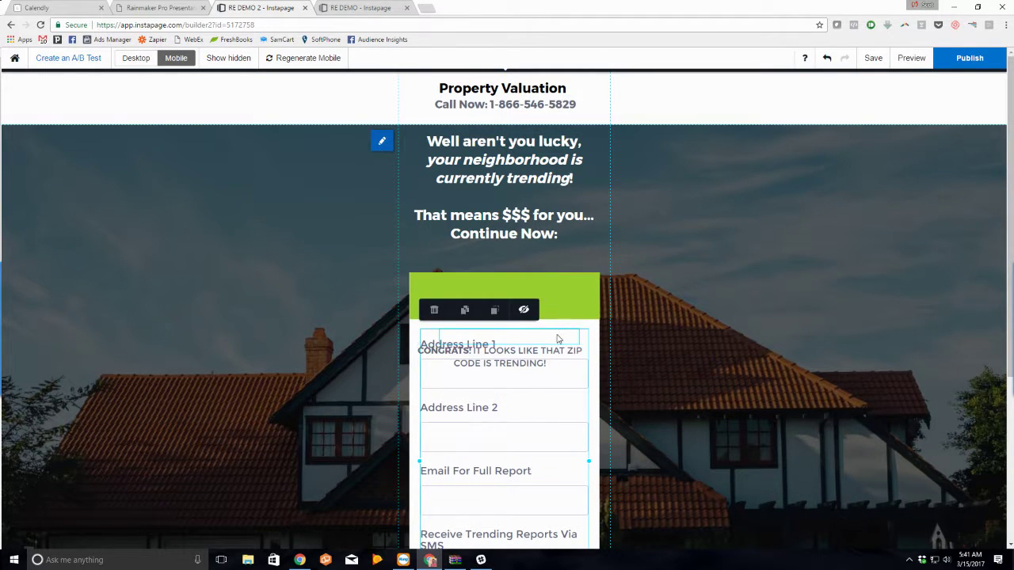
pyautogui.moveTo(557, 339); pyautogui.dragTo(547, 298)
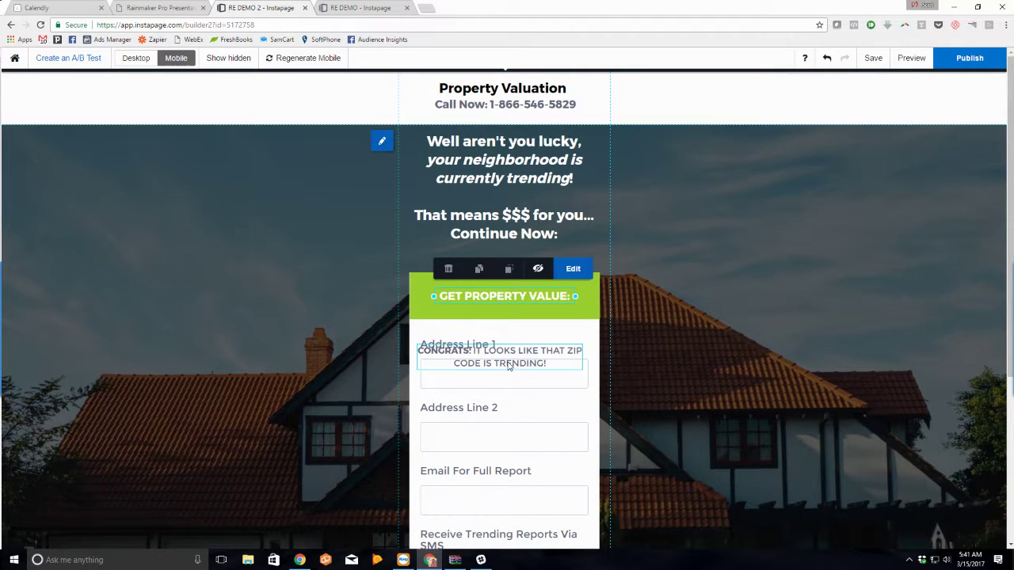
pyautogui.moveTo(509, 365); pyautogui.dragTo(513, 335)
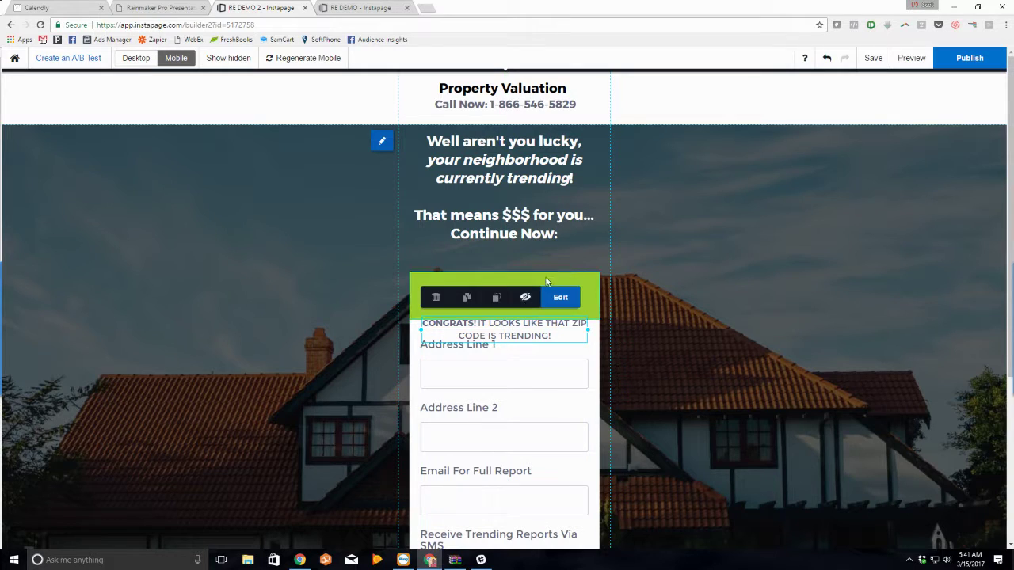
pyautogui.moveTo(517, 297)
pyautogui.mouseDown()
pyautogui.moveTo(517, 309)
pyautogui.moveTo(523, 303)
pyautogui.mouseUp()
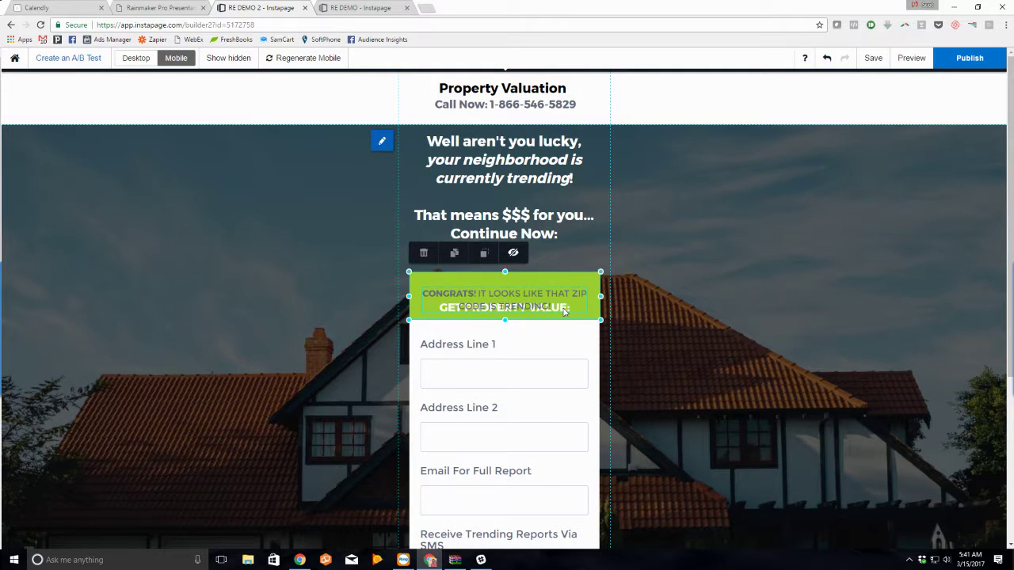
# Step: Place the CONGRATS message on the green bar and hide GET PROPERTY VALUE on mobile
pyautogui.click(525, 269)
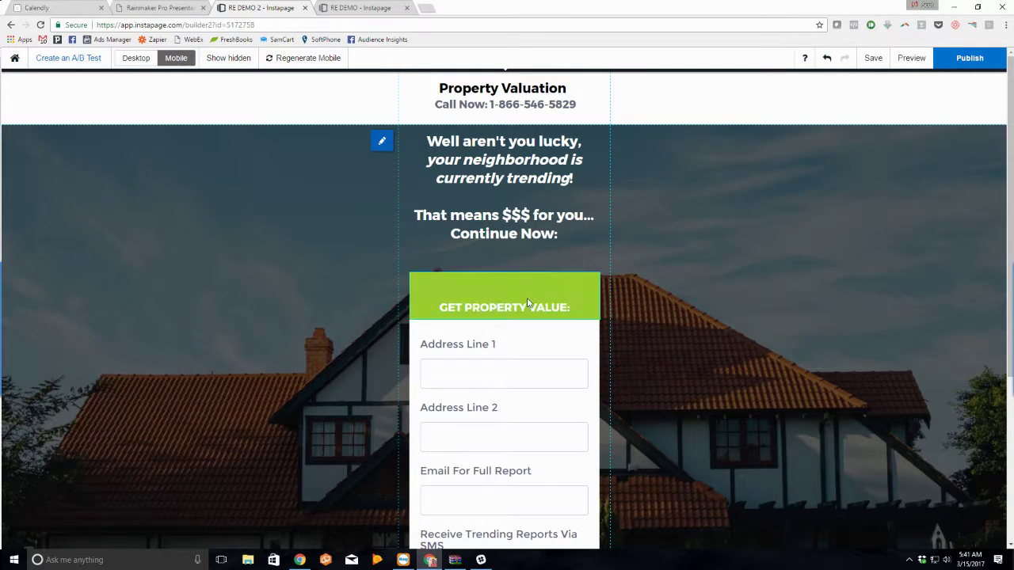
pyautogui.hotkey('ctrl', 'z')
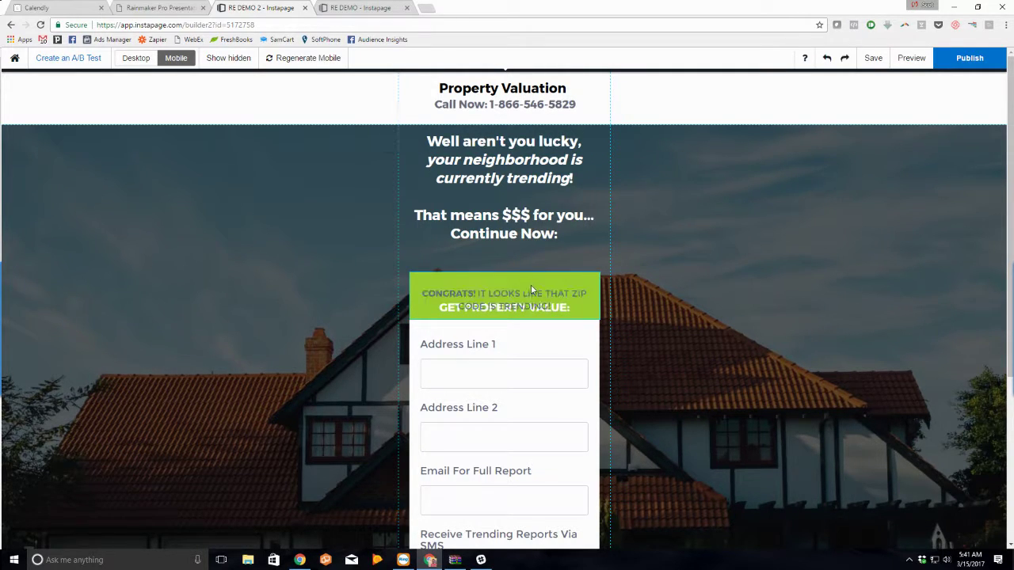
pyautogui.click(531, 281)
pyautogui.moveTo(531, 282); pyautogui.dragTo(525, 299)
pyautogui.click(529, 313)
pyautogui.click(538, 280)
# Step: Settle the CONGRATS message, shorten the section to fit the form, and preview mobile
pyautogui.doubleClick(526, 299)
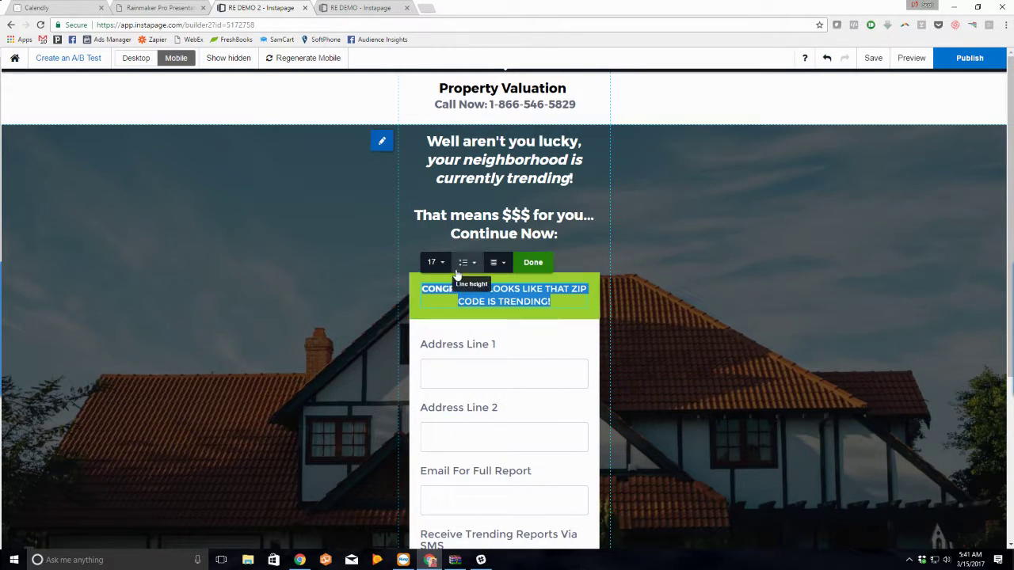
pyautogui.click(532, 264)
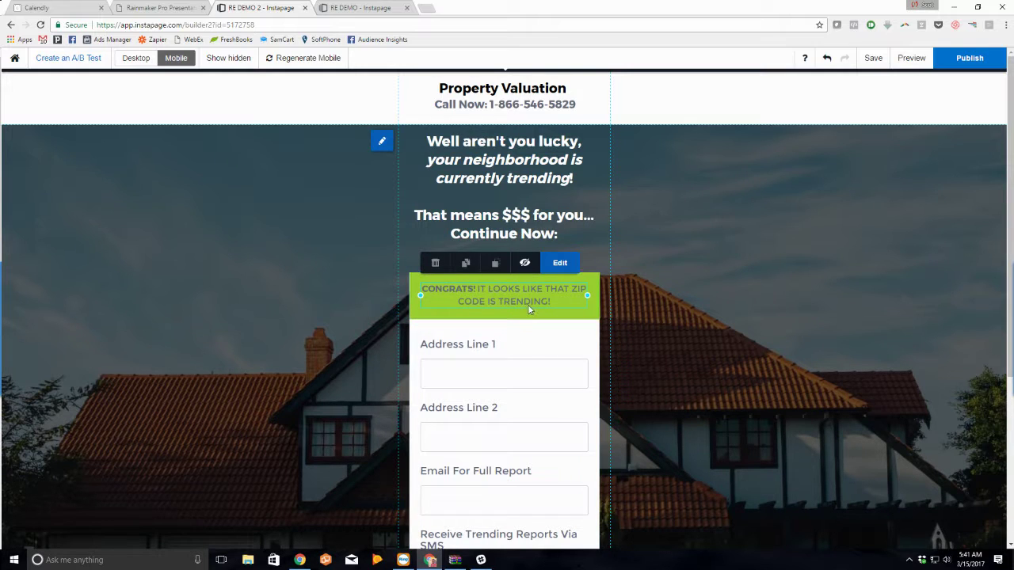
pyautogui.moveTo(529, 304); pyautogui.dragTo(529, 302)
pyautogui.click(656, 321)
pyautogui.scroll(-3, 658, 333)
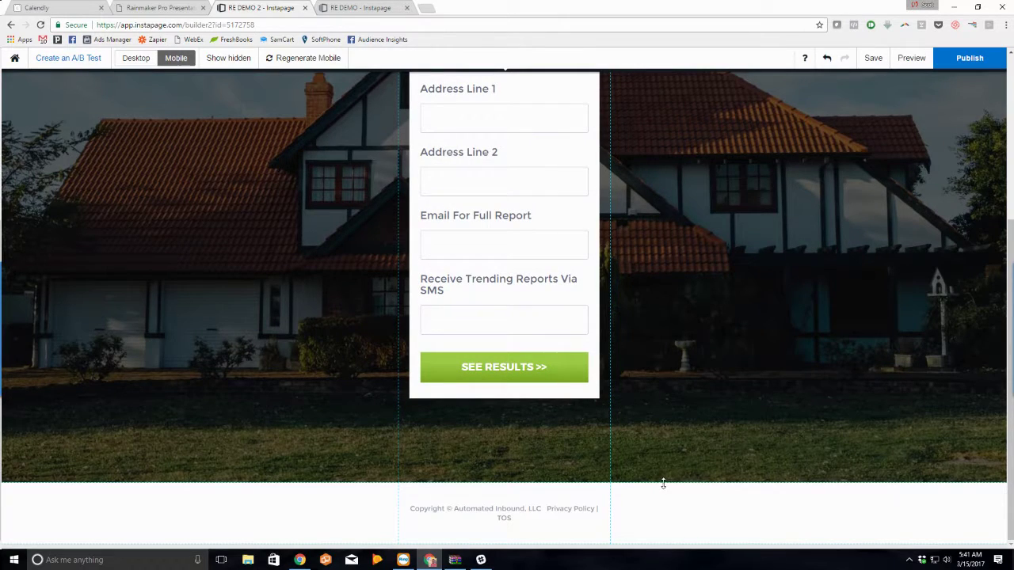
pyautogui.moveTo(662, 480)
pyautogui.mouseDown()
pyautogui.moveTo(659, 456)
pyautogui.moveTo(656, 496)
pyautogui.mouseUp()
pyautogui.click(909, 61)
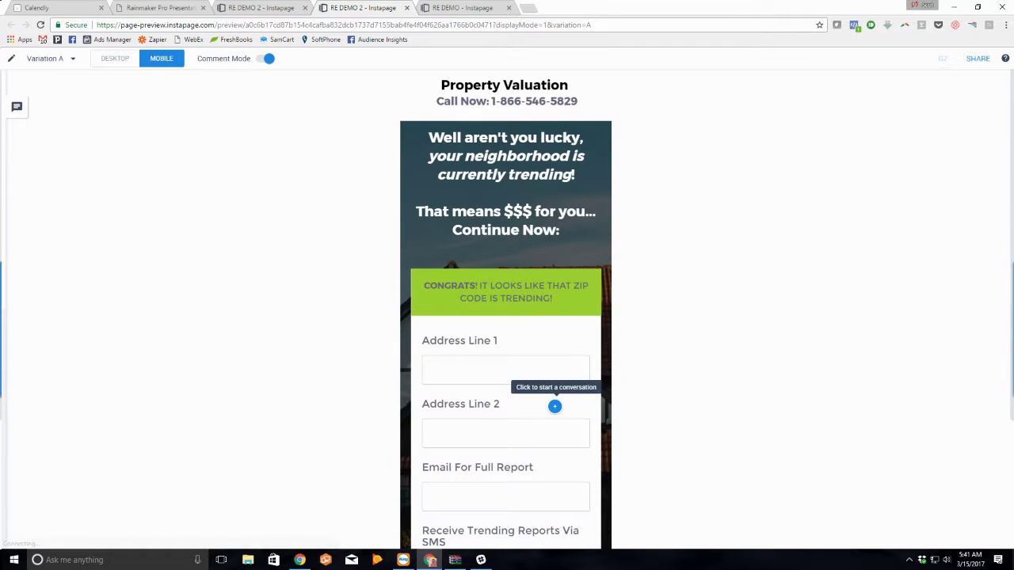
# Step: Publish RE DEMO 2 as a demo page on the RE-DEMO2.pagedemo.co subdomain
pyautogui.scroll(-3, 552, 407)
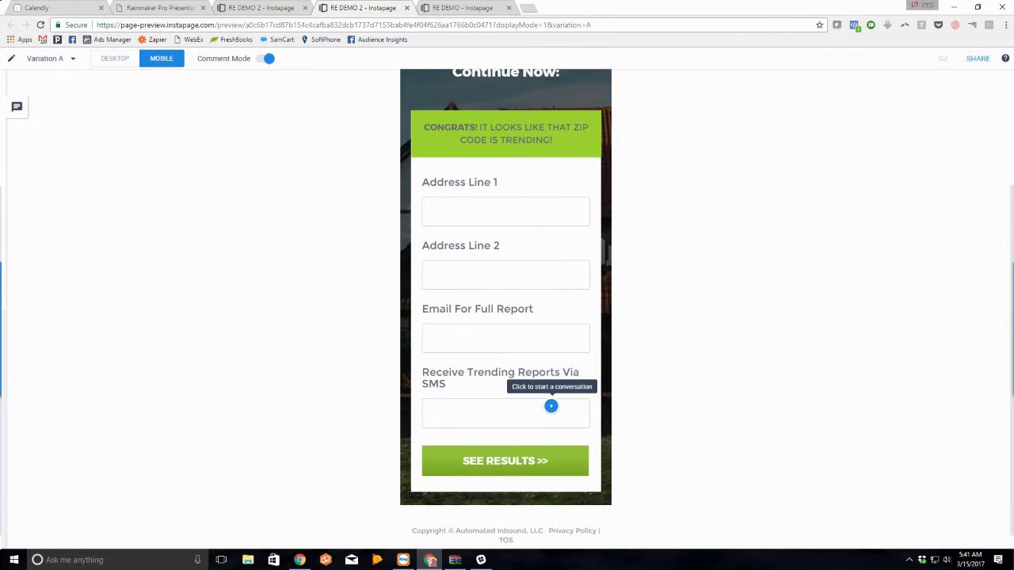
pyautogui.click(267, 10)
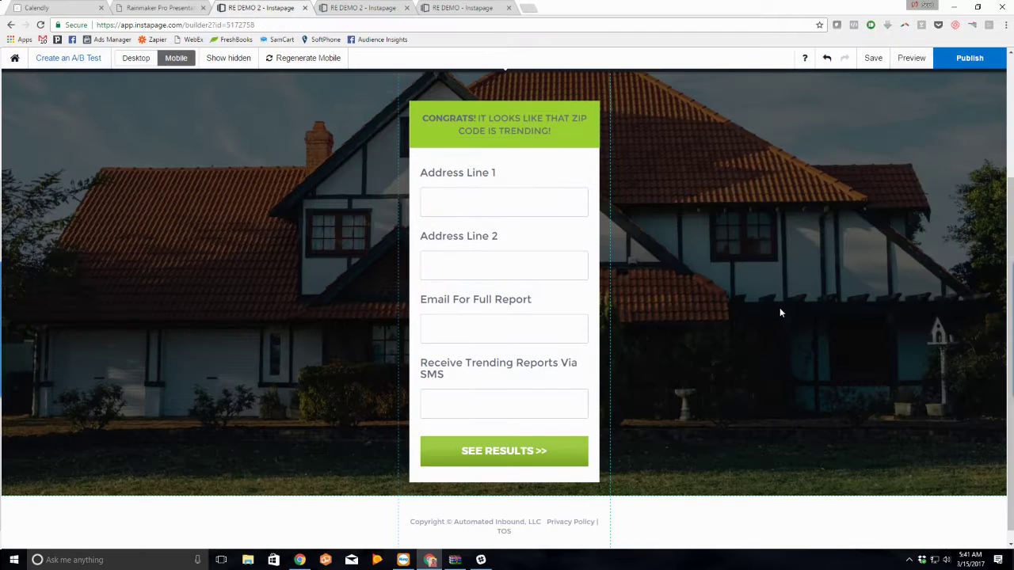
pyautogui.click(967, 60)
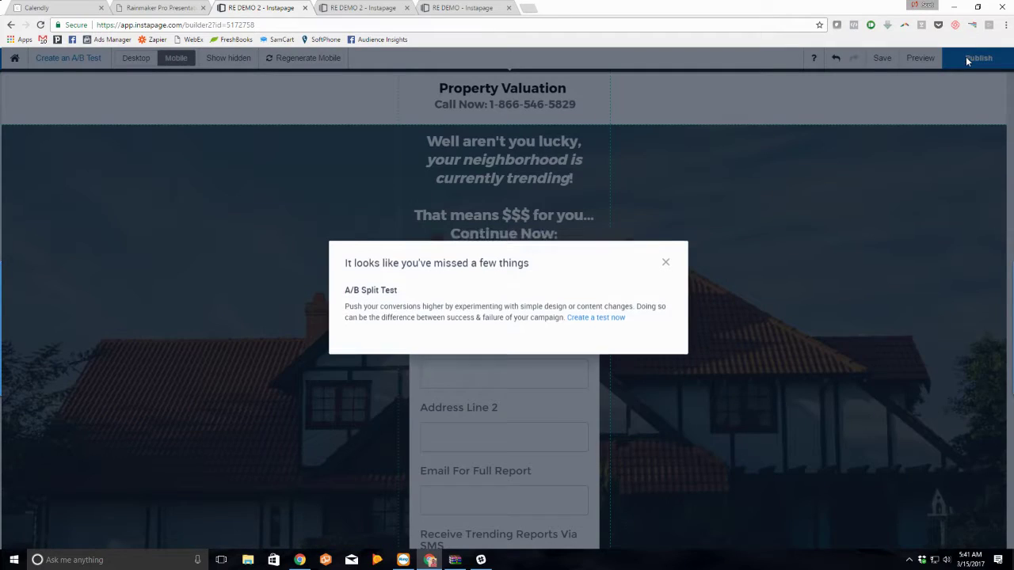
pyautogui.click(623, 341)
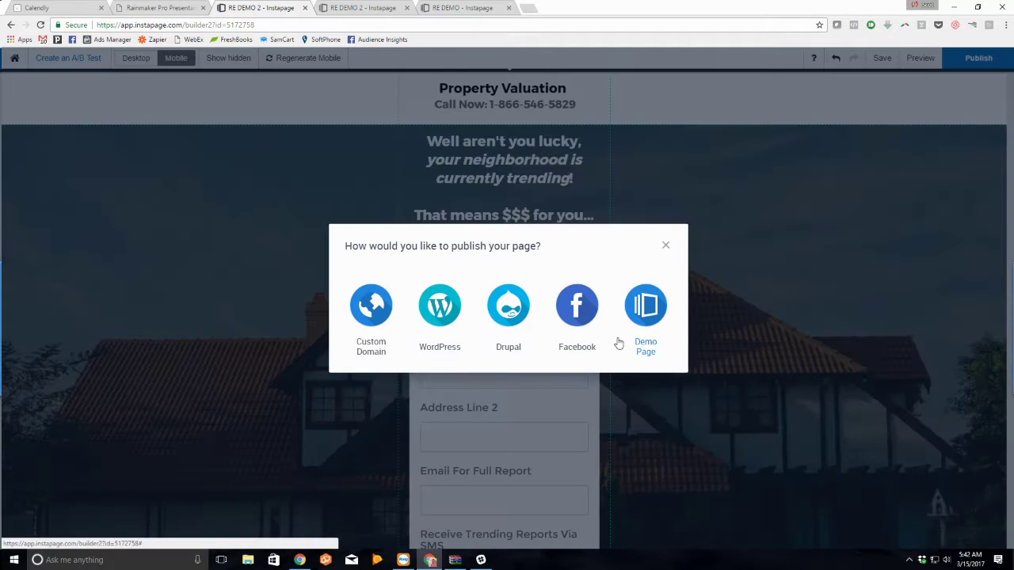
pyautogui.click(643, 309)
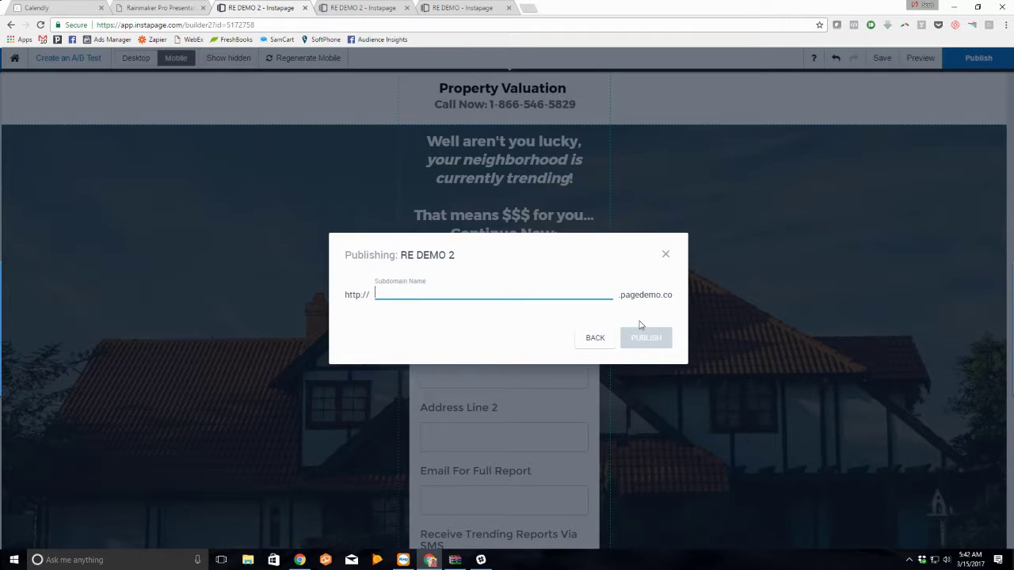
pyautogui.write('RE-DEMO2')
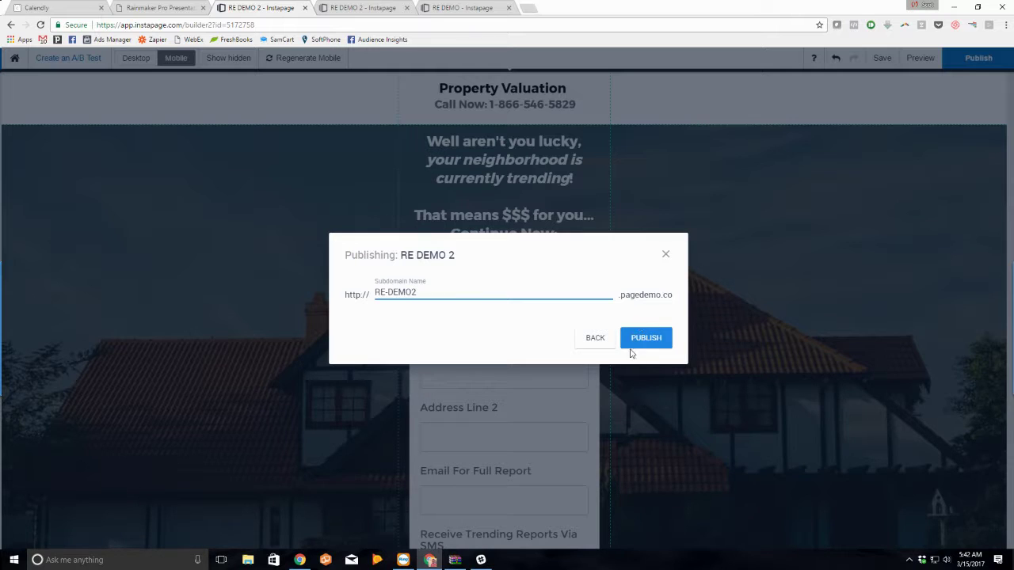
pyautogui.click(633, 344)
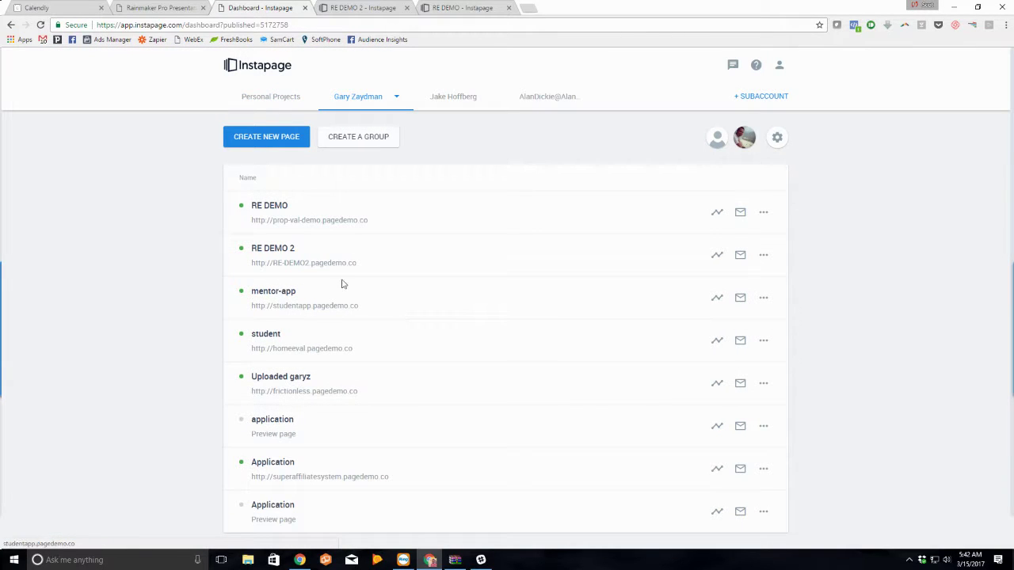
# Step: Submit test ZIP 3024 on the live RE DEMO page
pyautogui.click(351, 221)
pyautogui.click(627, 244)
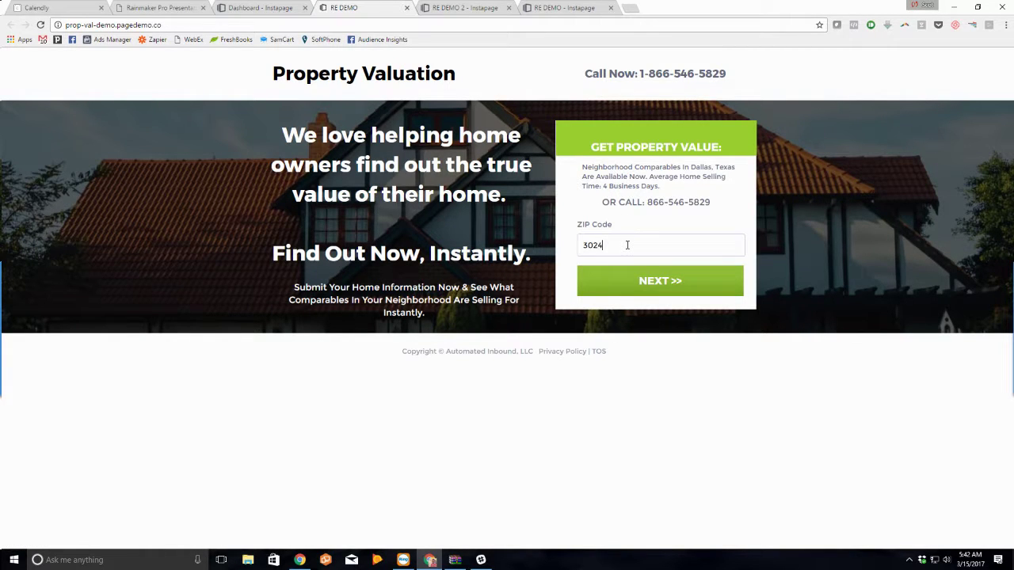
pyautogui.write('3024')
pyautogui.press('Return')
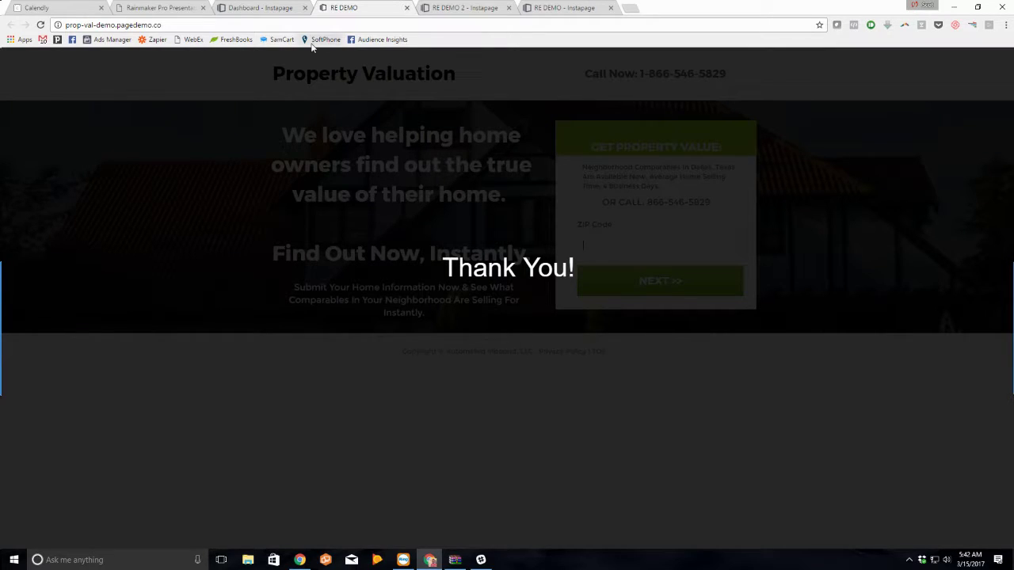
# Step: Open RE DEMO in the builder from the dashboard and select its ZIP form
pyautogui.click(273, 9)
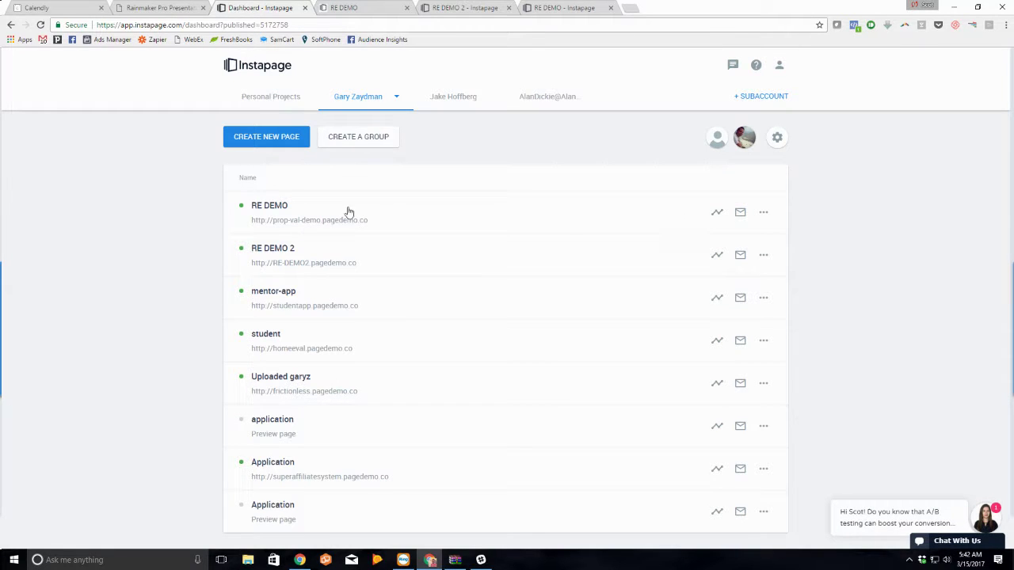
pyautogui.click(258, 206)
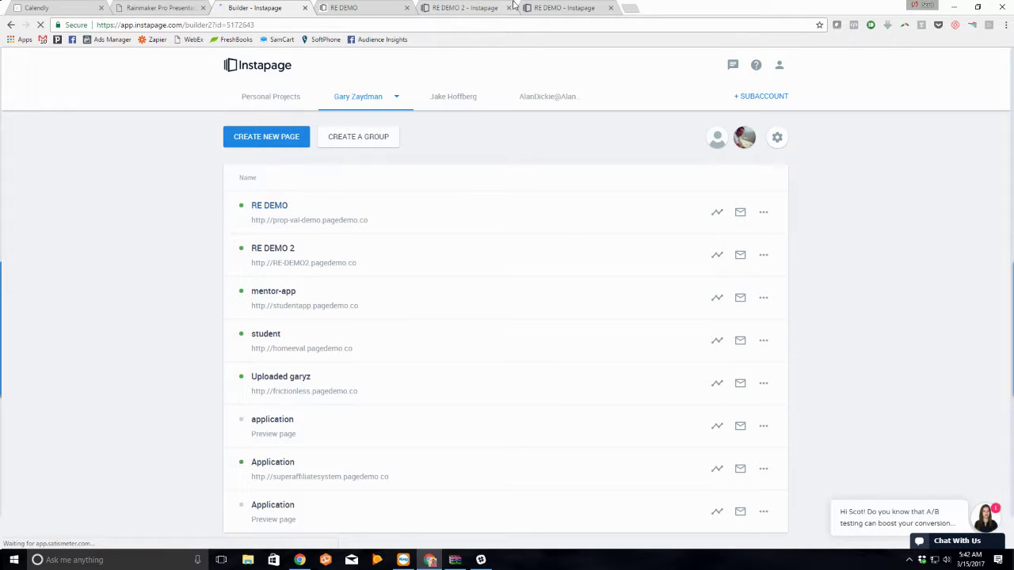
pyautogui.click(380, 10)
pyautogui.click(571, 7)
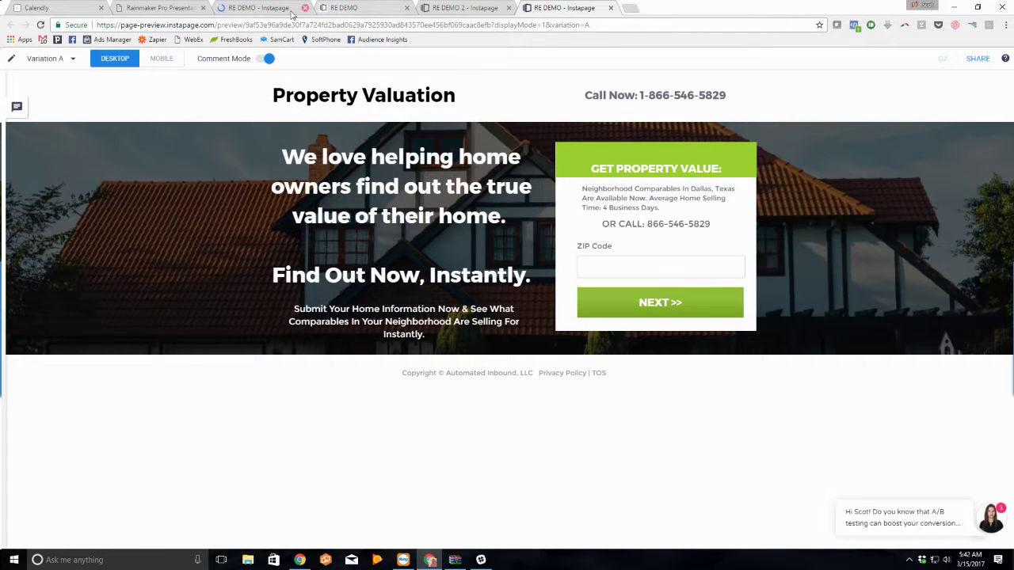
pyautogui.click(261, 8)
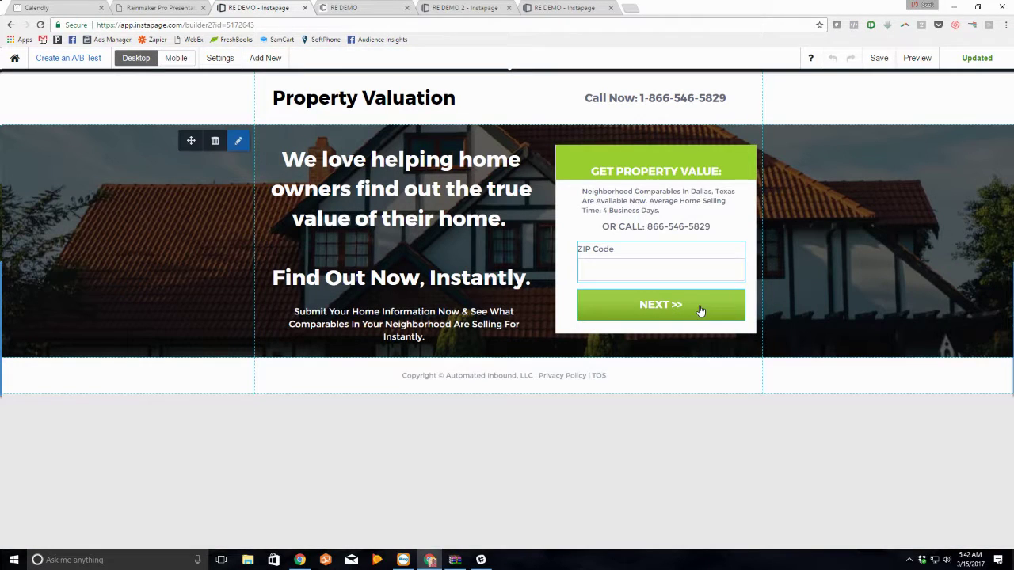
pyautogui.click(702, 310)
# Step: Keep Zip Submit as the ZIP form's multi-step group and save
pyautogui.click(715, 222)
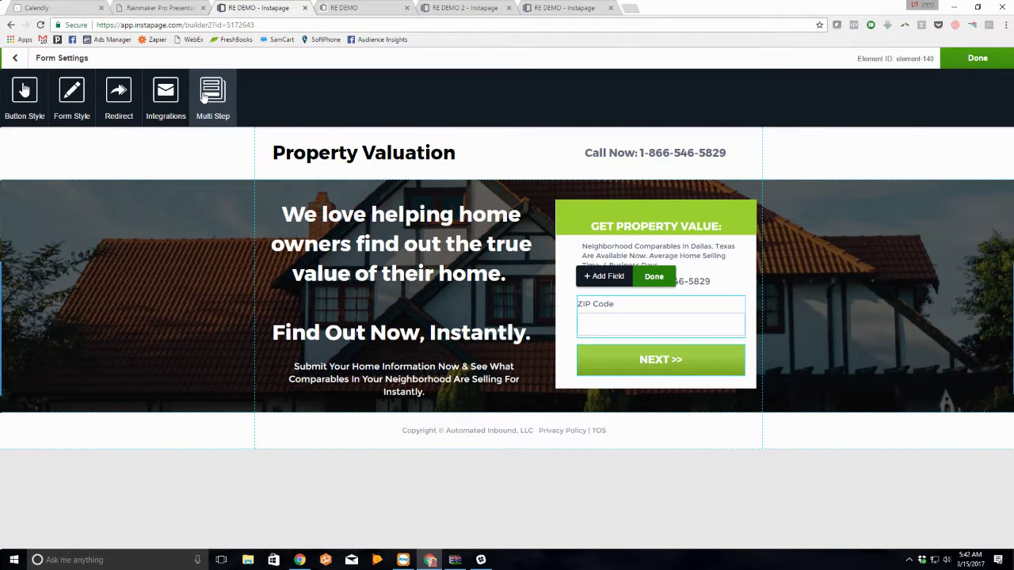
pyautogui.click(212, 93)
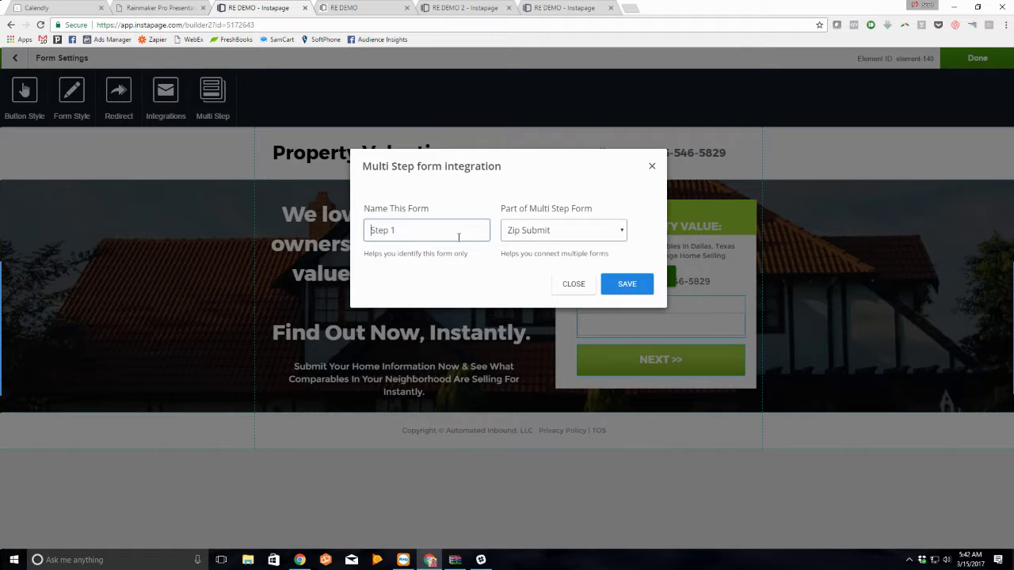
pyautogui.click(541, 231)
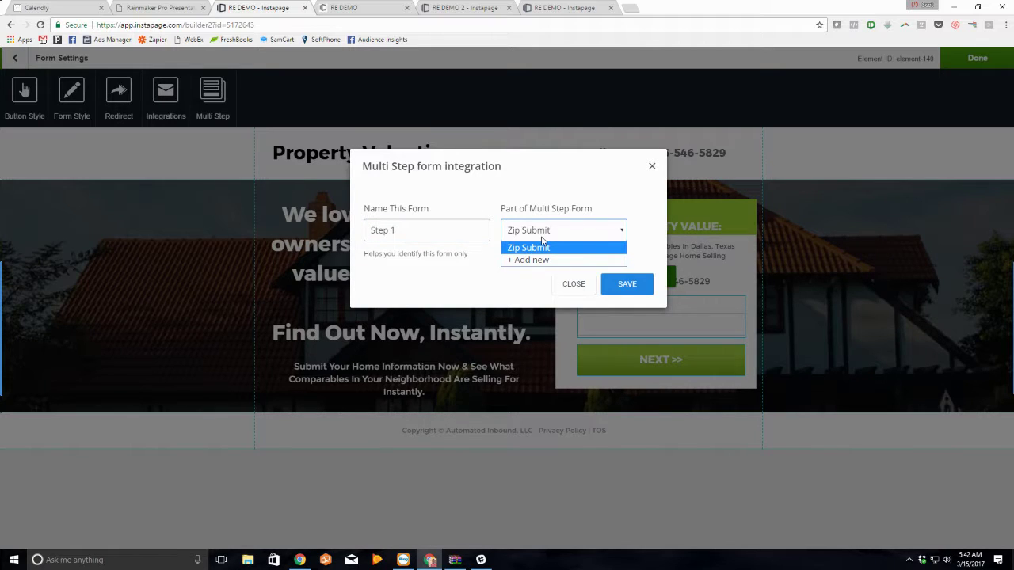
pyautogui.click(543, 246)
pyautogui.click(511, 230)
pyautogui.click(549, 249)
pyautogui.click(625, 283)
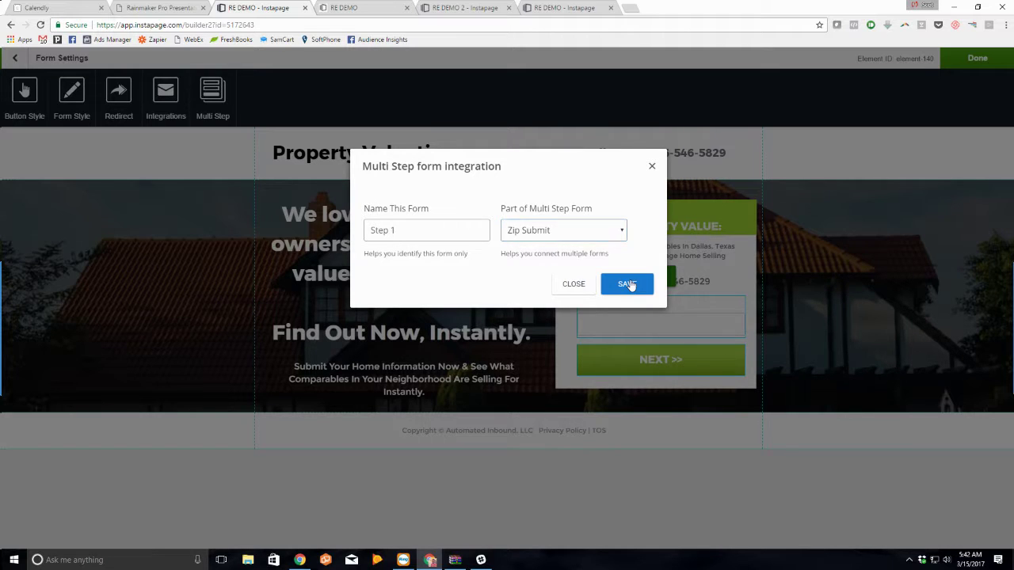
# Step: Redirect the form to the RE DEMO 2 landing page with a 'Validating Zip Code....' message
pyautogui.click(118, 99)
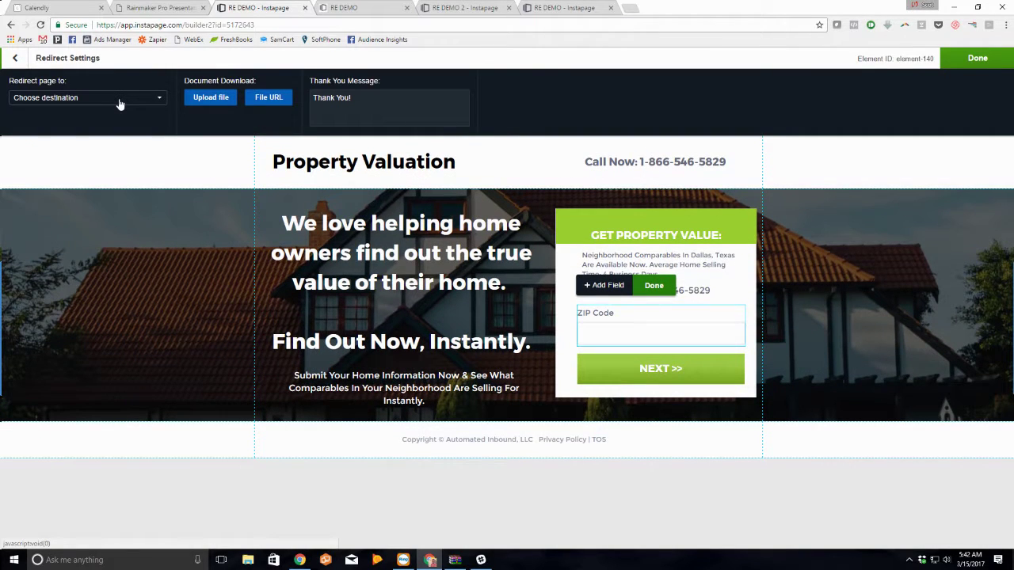
pyautogui.click(119, 103)
pyautogui.click(115, 127)
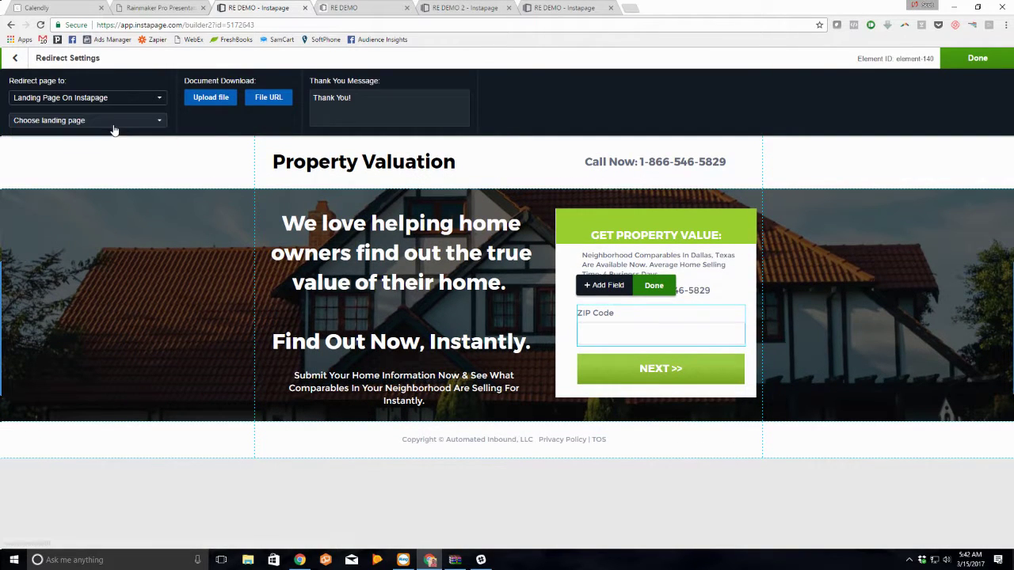
pyautogui.click(113, 123)
pyautogui.click(107, 136)
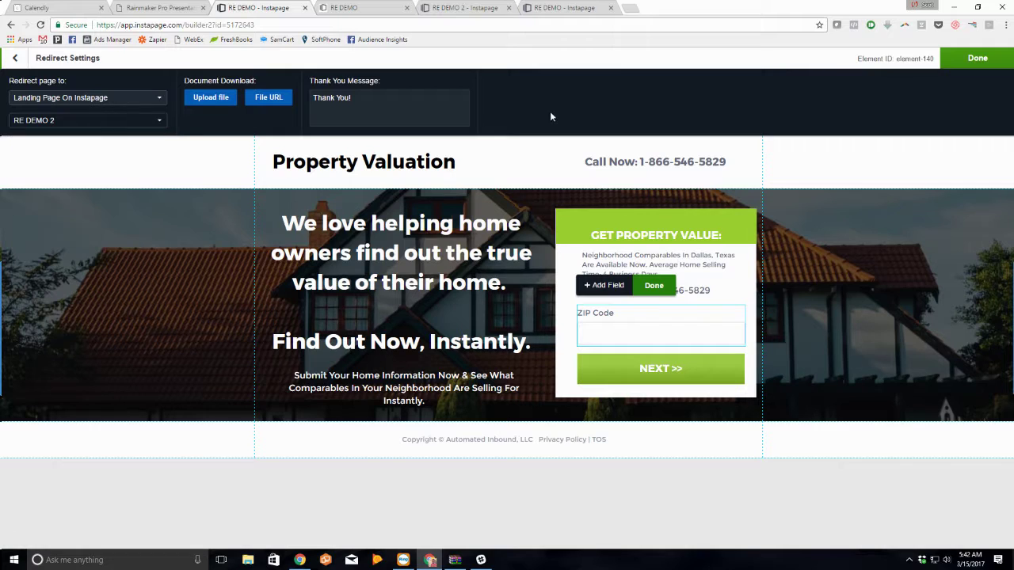
pyautogui.tripleClick(361, 113)
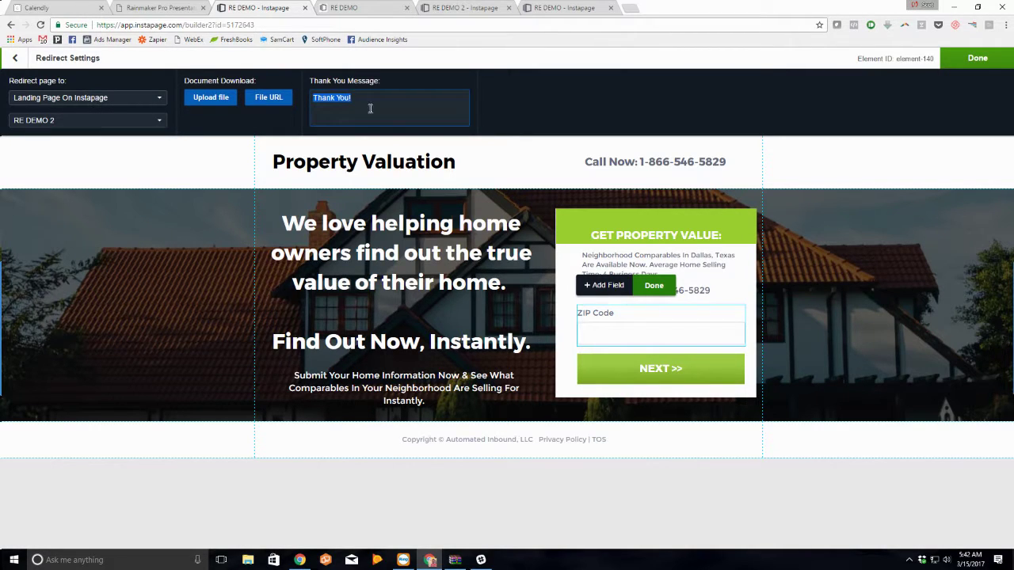
pyautogui.write('Code.... ..... ....')
pyautogui.click(980, 62)
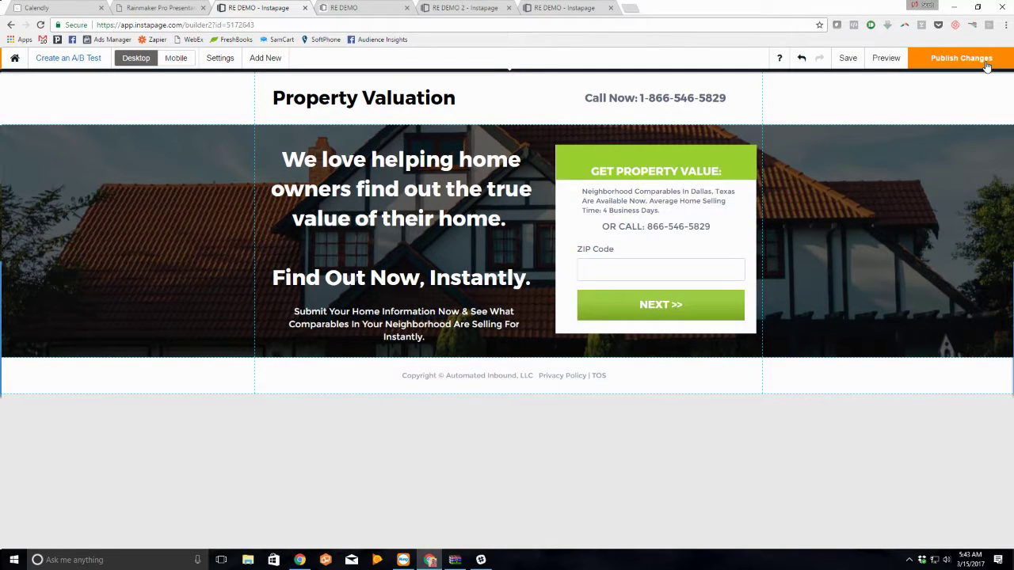
# Step: Publish the changes and test ZIP 30241 on the live RE DEMO page
pyautogui.click(960, 59)
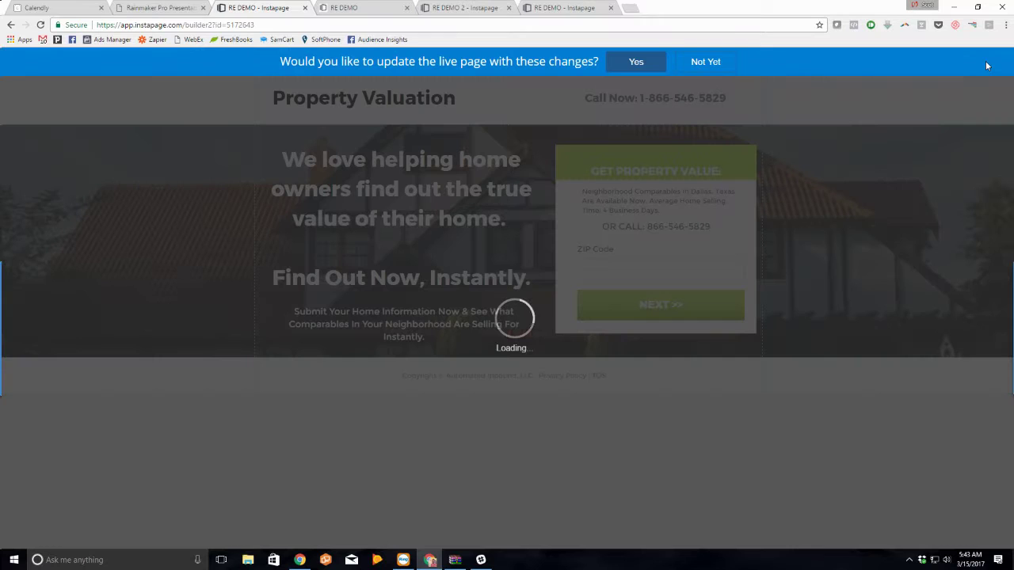
pyautogui.click(657, 62)
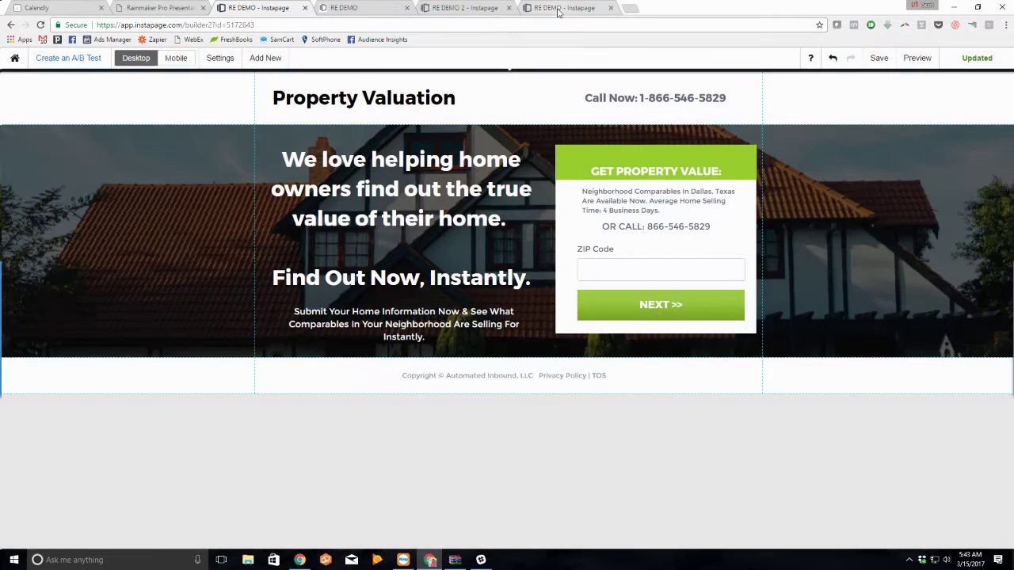
pyautogui.click(558, 11)
pyautogui.click(479, 9)
pyautogui.click(369, 10)
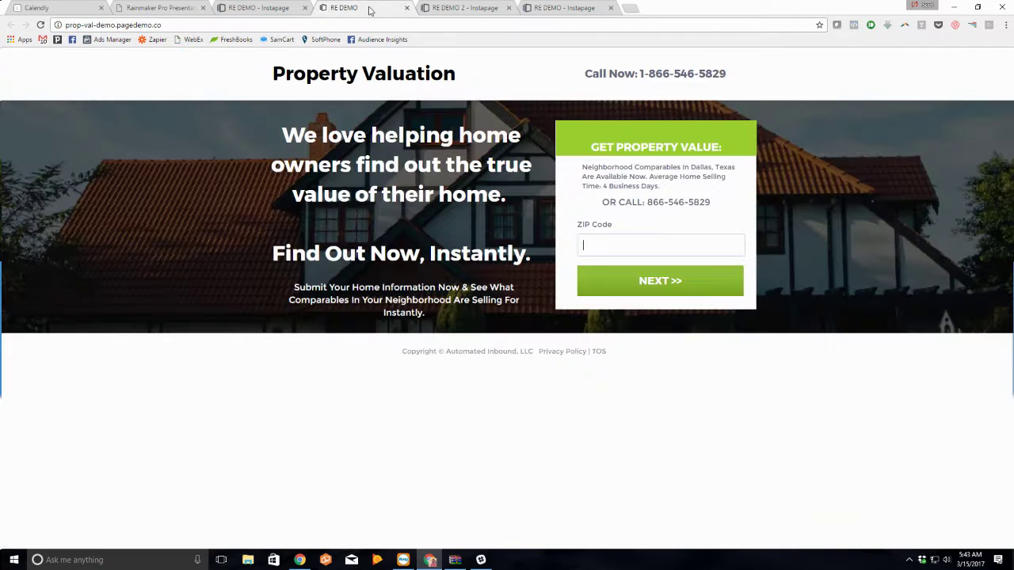
pyautogui.click(40, 24)
pyautogui.write('30241')
pyautogui.click(654, 281)
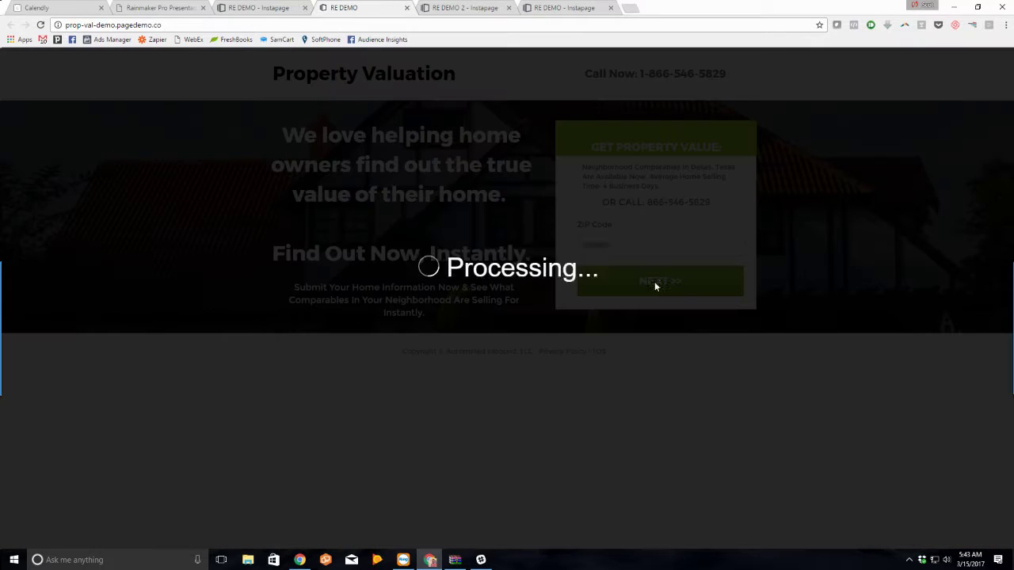
pyautogui.click(40, 25)
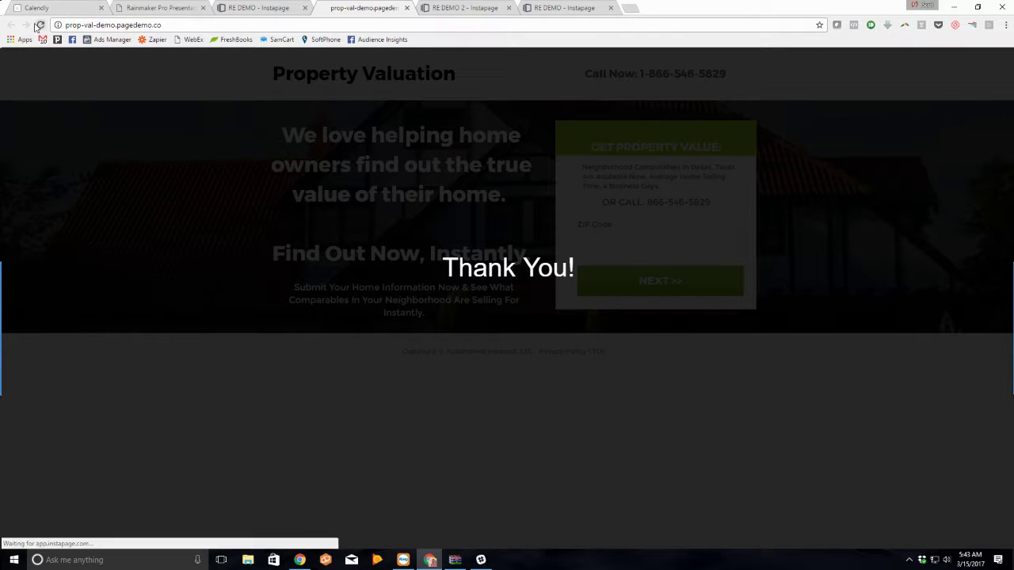
# Step: Save the page, reopen live RE DEMO from the dashboard and submit a test ZIP
pyautogui.click(257, 7)
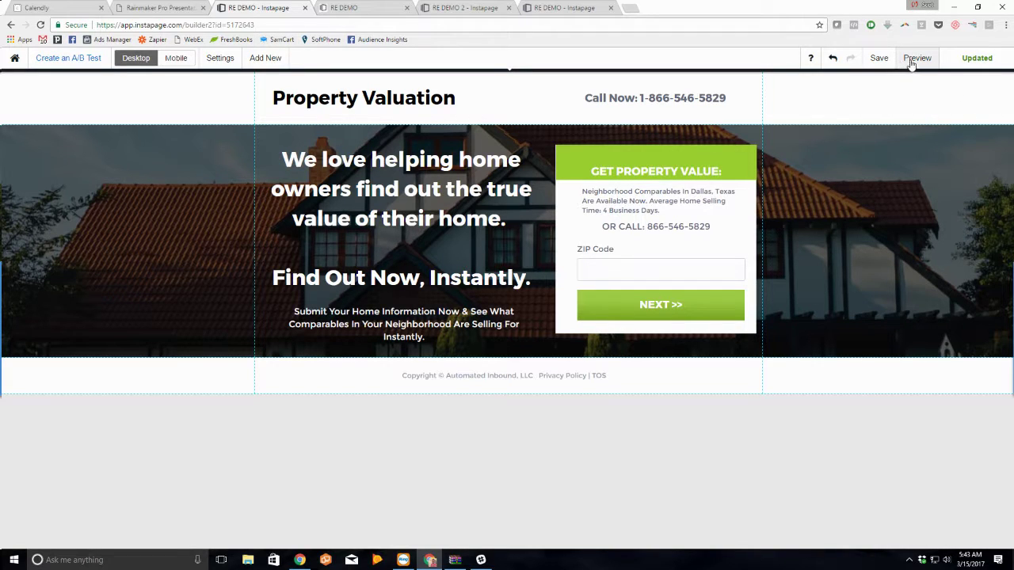
pyautogui.click(884, 60)
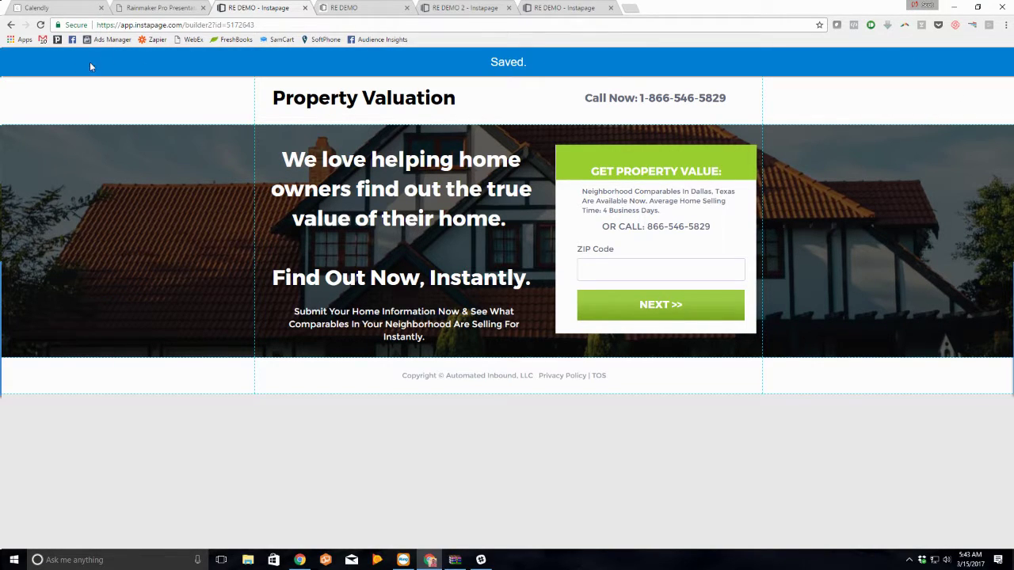
pyautogui.click(14, 58)
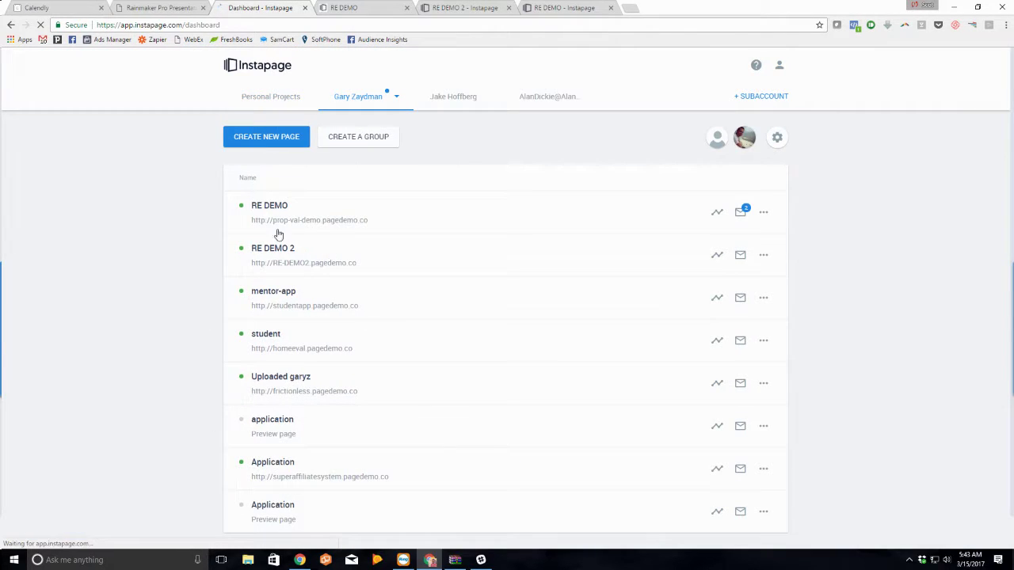
pyautogui.click(274, 219)
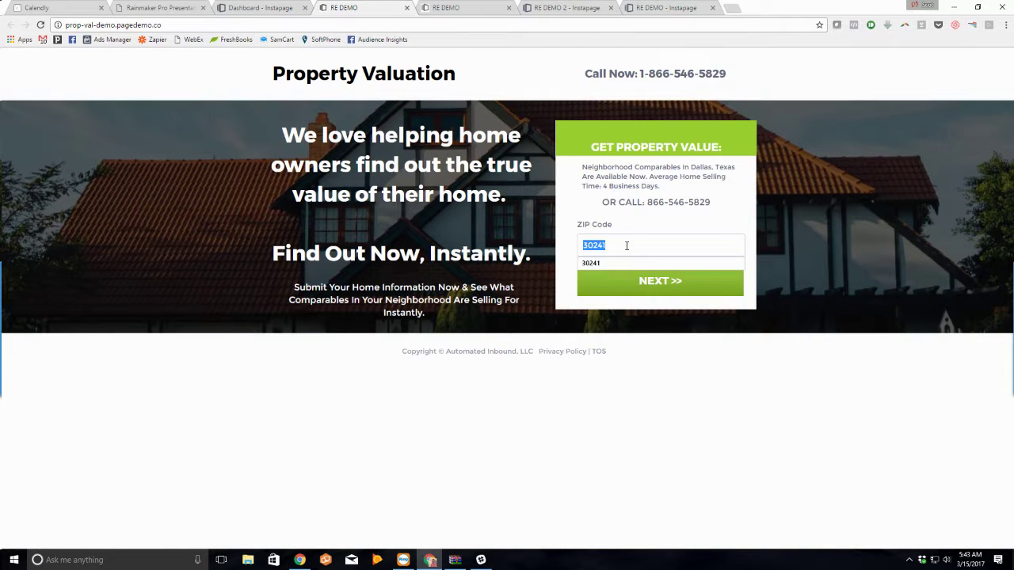
pyautogui.write('3109')
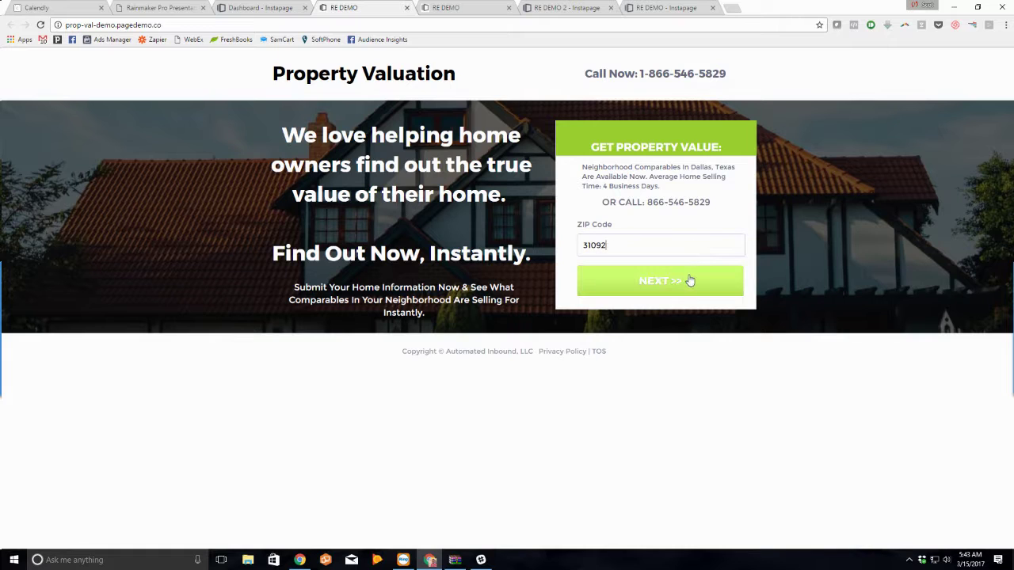
pyautogui.click(688, 278)
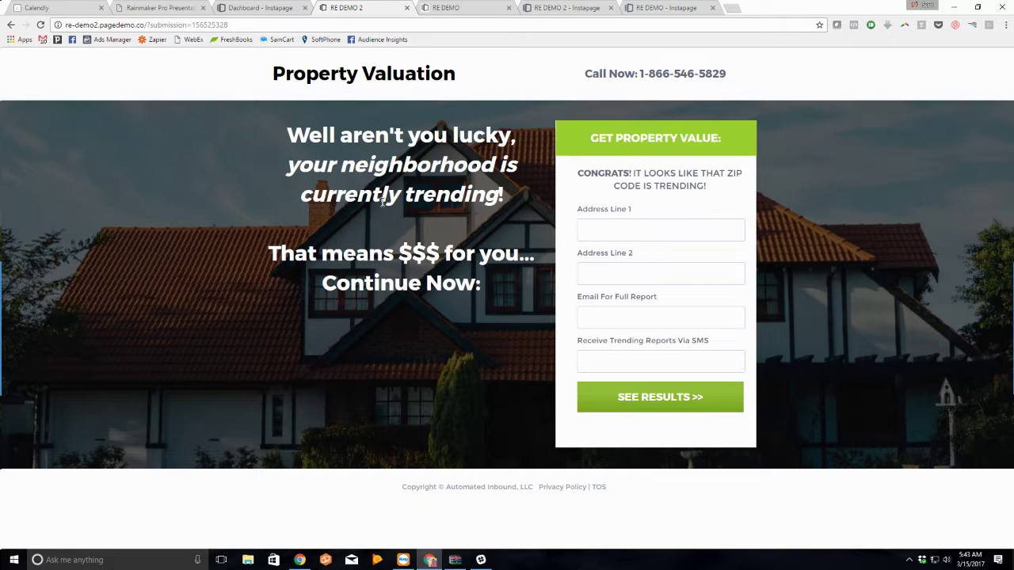
# Step: Fill the RE DEMO 2 address and email from suggestions and submit with SEE RESULTS
pyautogui.click(643, 229)
pyautogui.write('100')
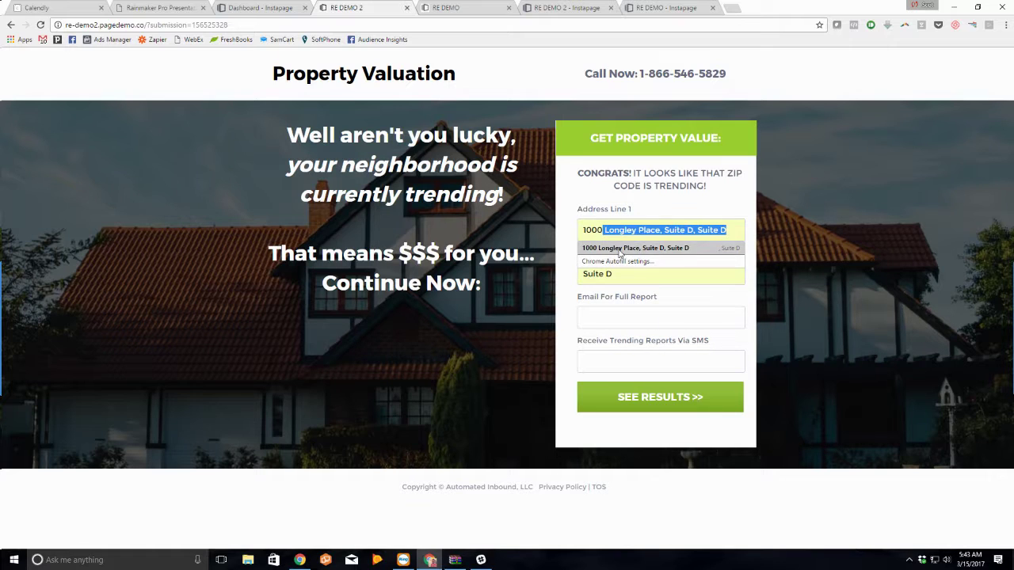
pyautogui.click(620, 248)
pyautogui.write('scot')
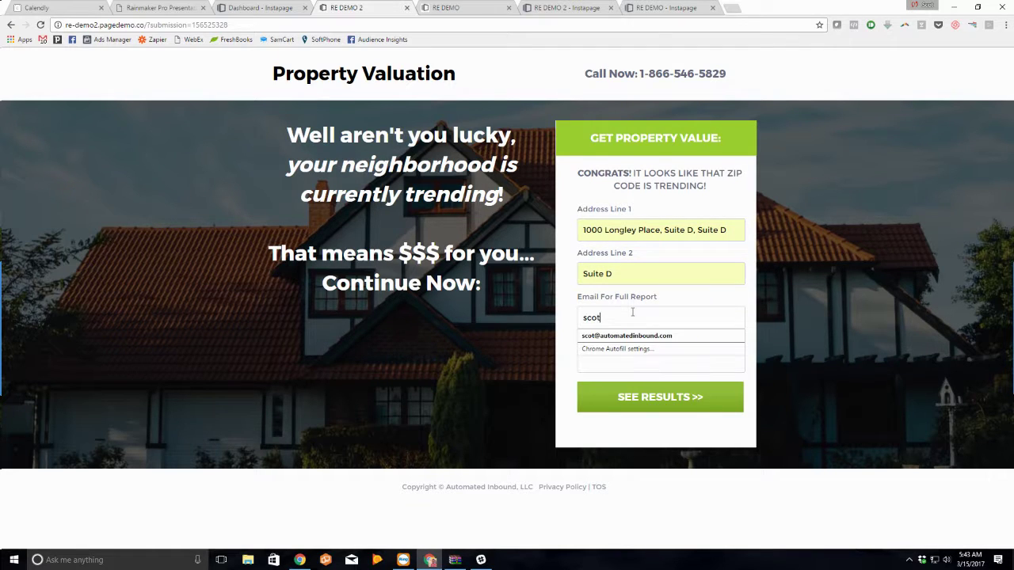
pyautogui.write('@')
pyautogui.click(650, 335)
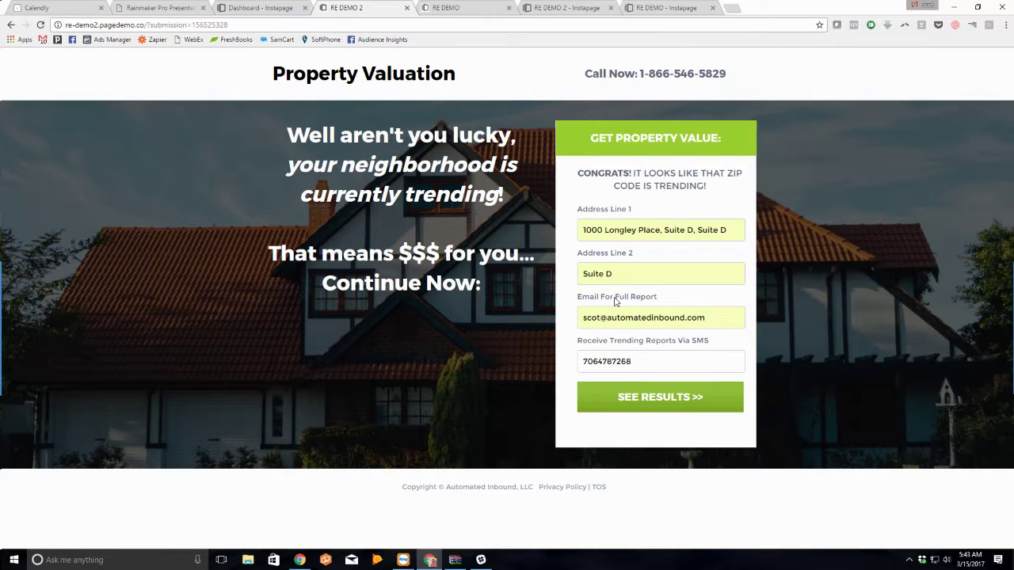
pyautogui.click(697, 397)
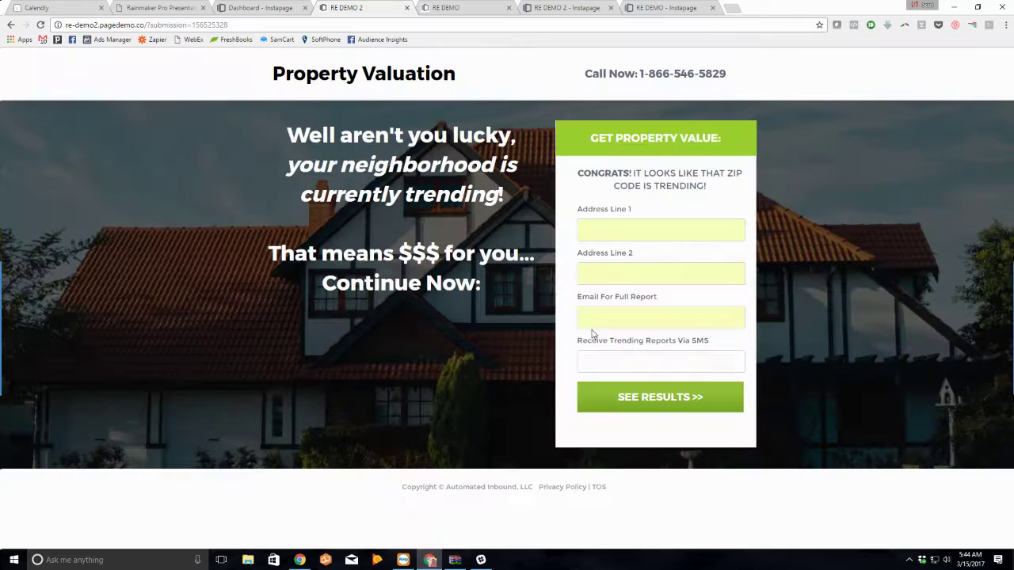
# Step: Confirm the combined test lead shows as Variation A in RE DEMO 2's leads, then return to its live page
pyautogui.click(278, 7)
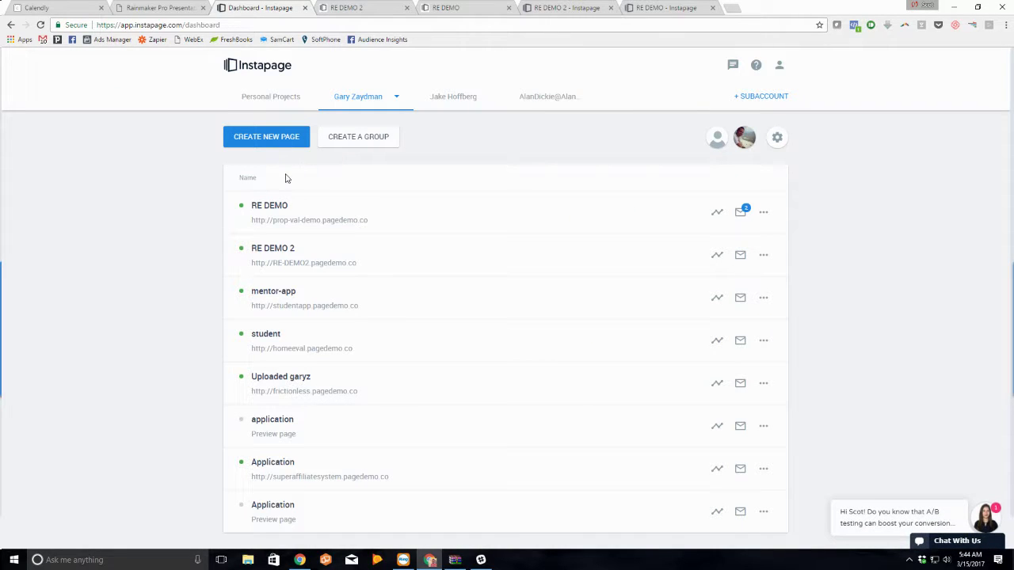
pyautogui.click(308, 263)
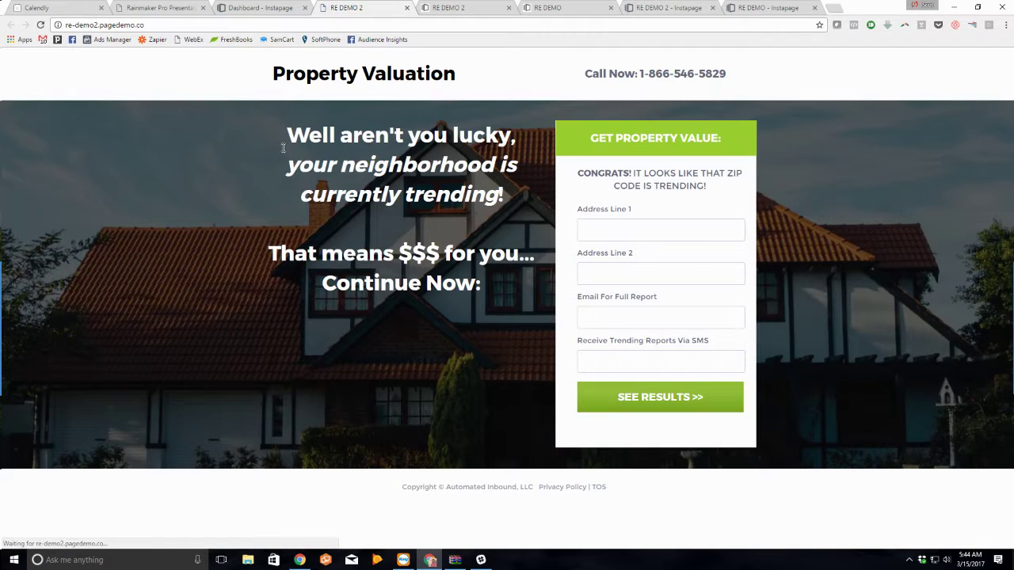
pyautogui.click(238, 7)
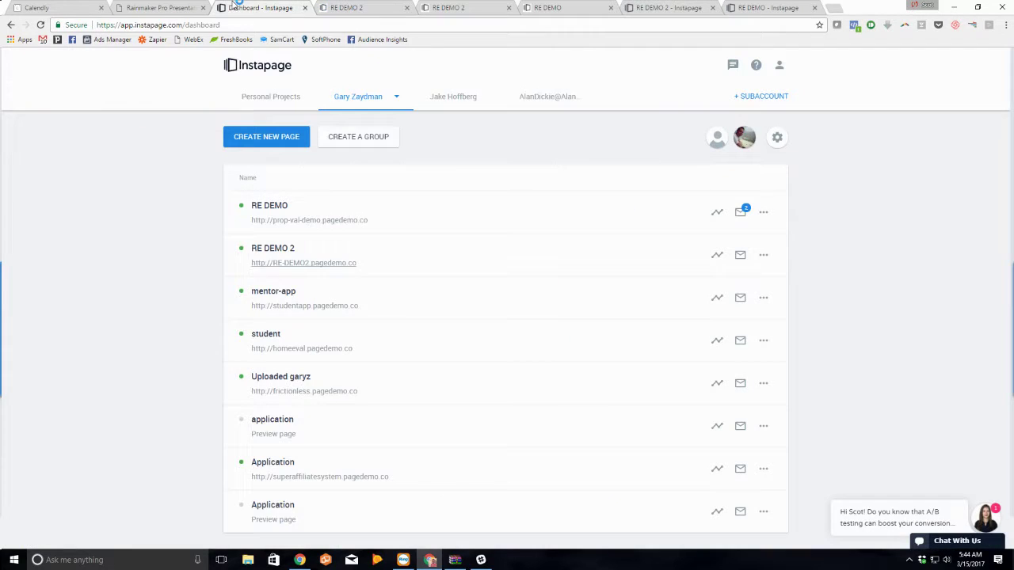
pyautogui.click(738, 212)
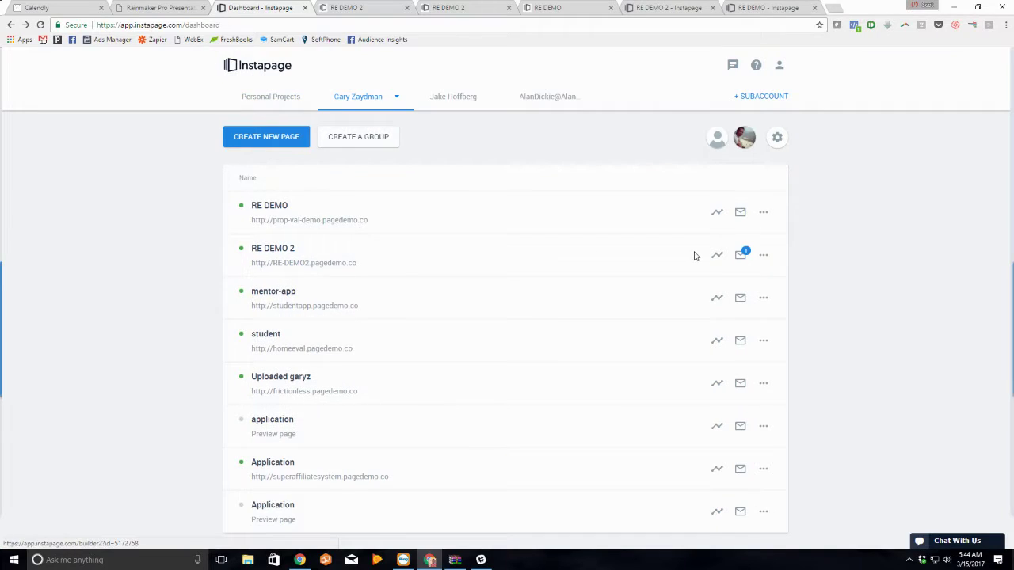
pyautogui.click(739, 255)
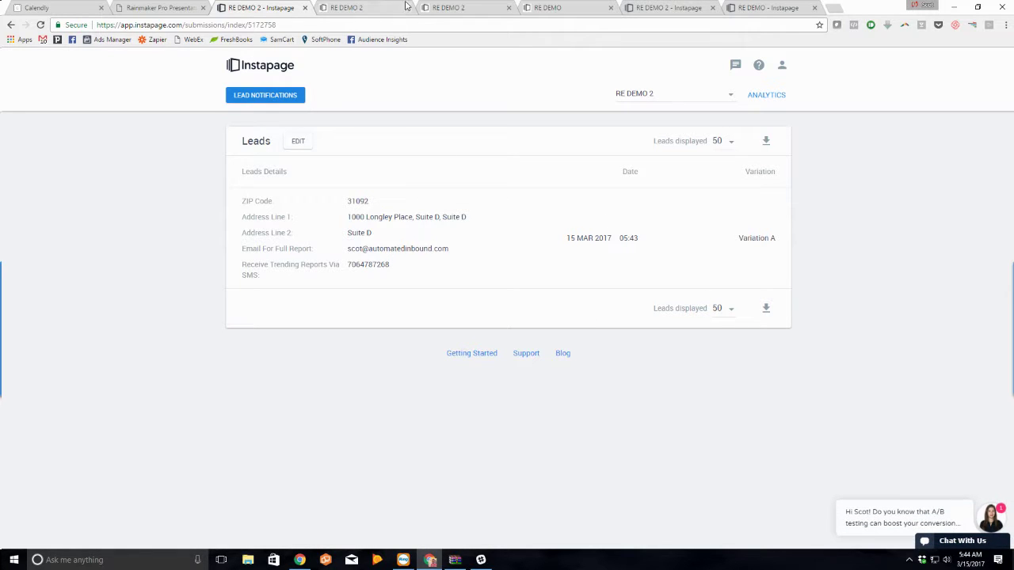
pyautogui.click(367, 7)
# Step: Select the RE DEMO 2 live page address, cycle through the RE DEMO tabs, and open a blank tab
pyautogui.click(298, 25)
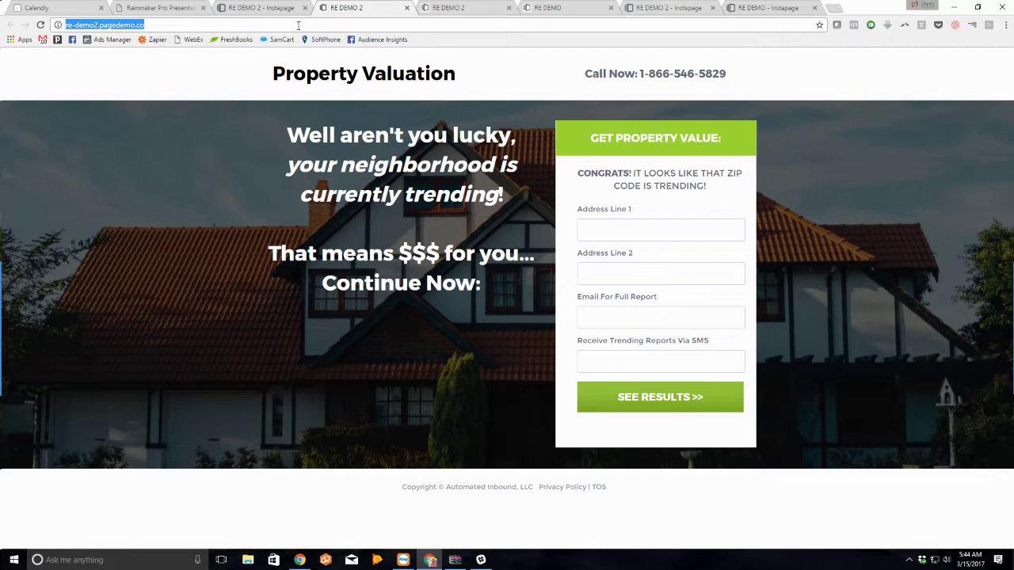
pyautogui.rightClick(298, 27)
pyautogui.click(245, 196)
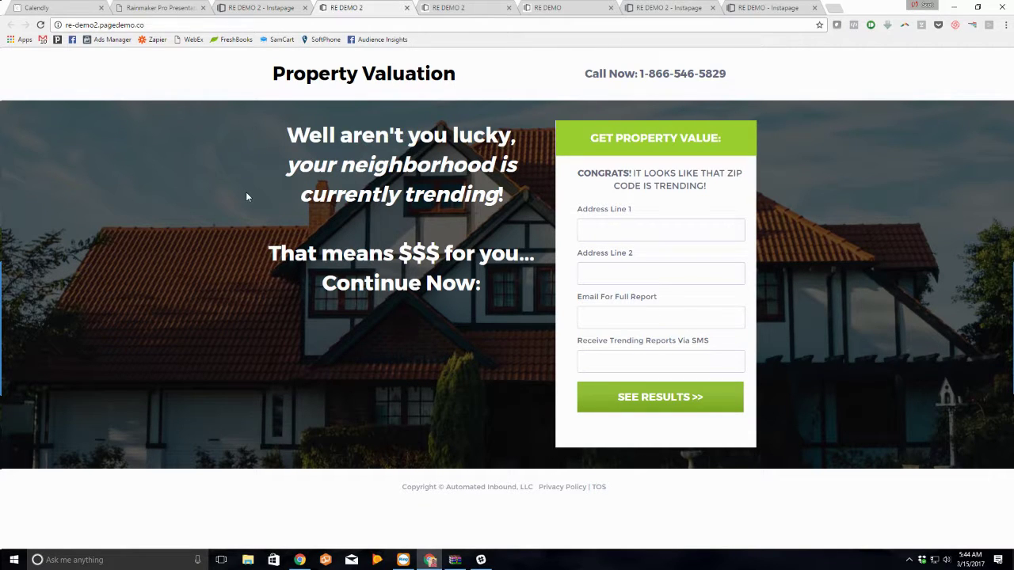
pyautogui.click(240, 7)
pyautogui.click(352, 7)
pyautogui.click(665, 8)
pyautogui.click(581, 8)
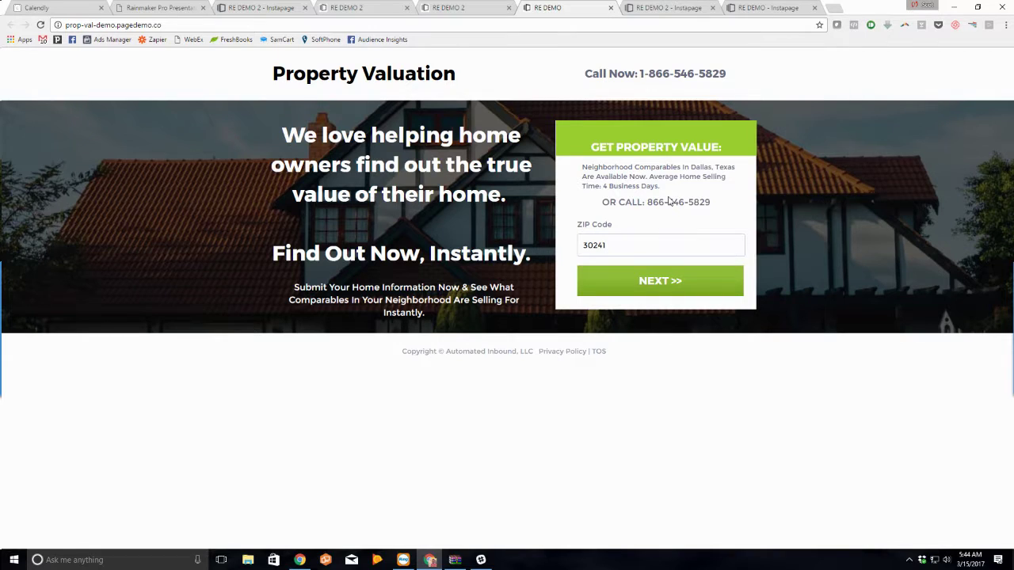
pyautogui.click(836, 8)
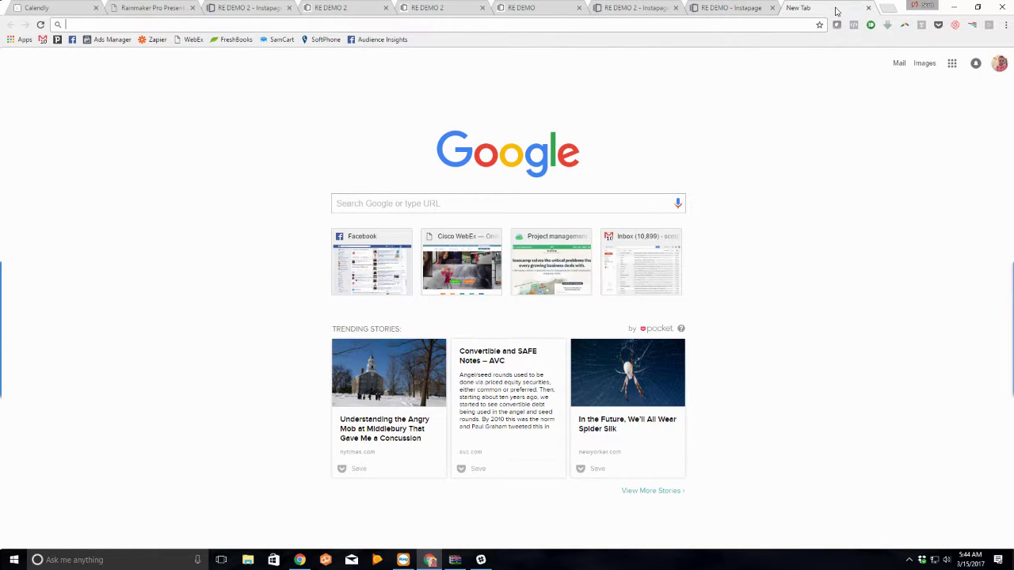
pyautogui.click(507, 7)
pyautogui.click(459, 8)
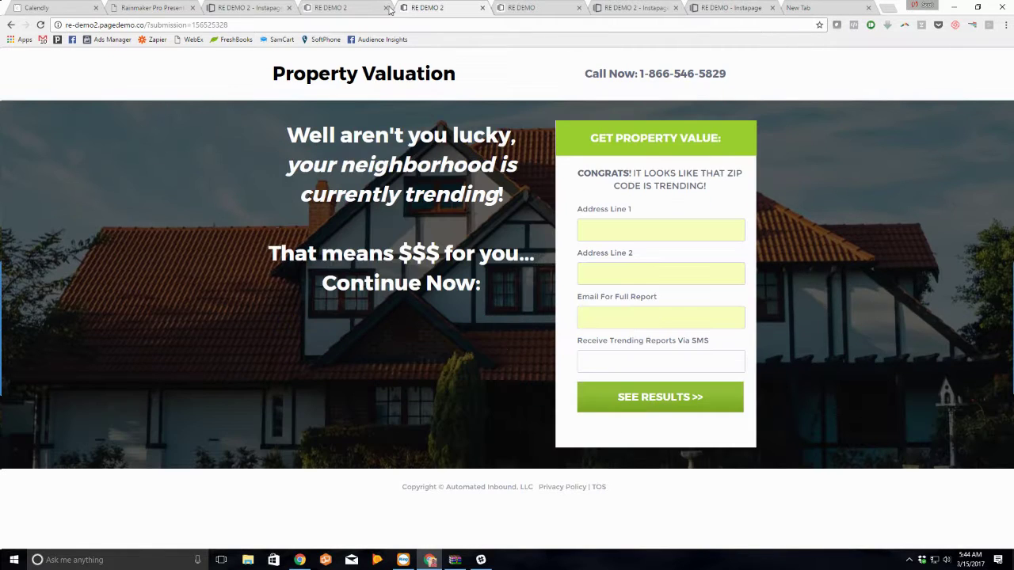
# Step: Reload RE DEMO 2's leads page, reopen its live page, and return to the pages dashboard
pyautogui.click(264, 5)
pyautogui.press('F5')
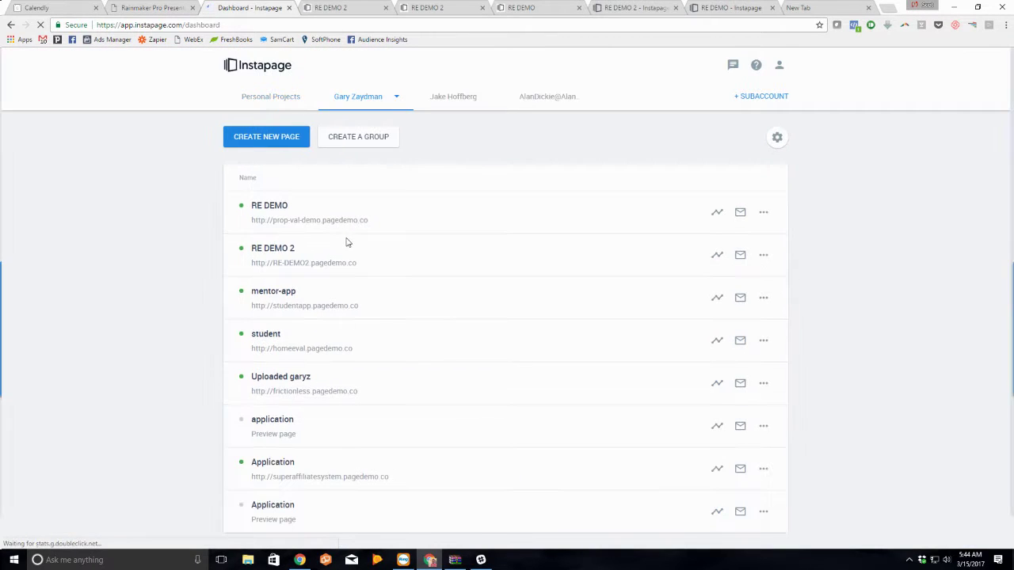
pyautogui.click(279, 266)
pyautogui.hotkey('ctrl', 'shift', 'Tab')
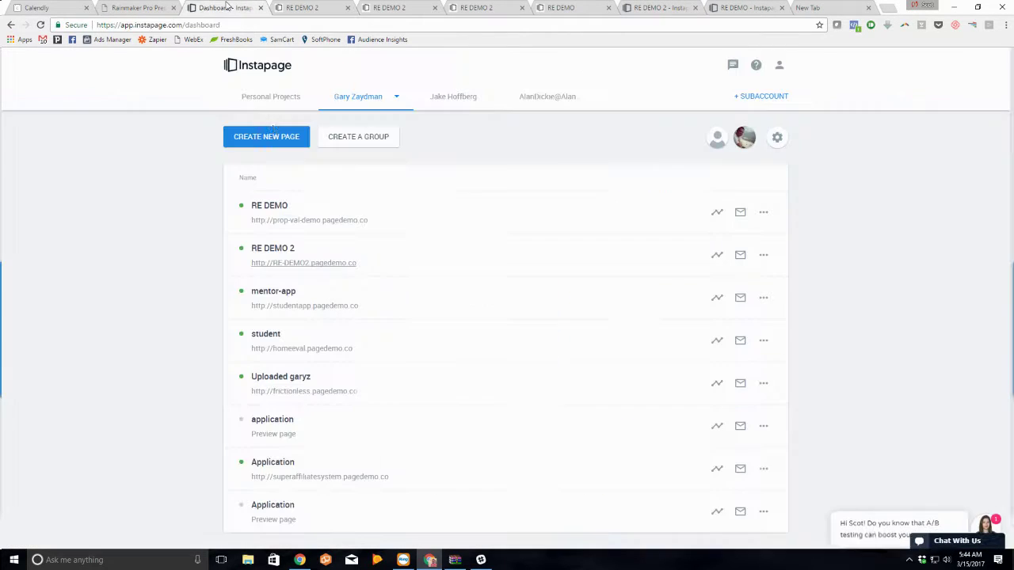
# Step: Open RE DEMO 2's property valuation form settings and choose the Campaign Monitor integration
pyautogui.click(281, 250)
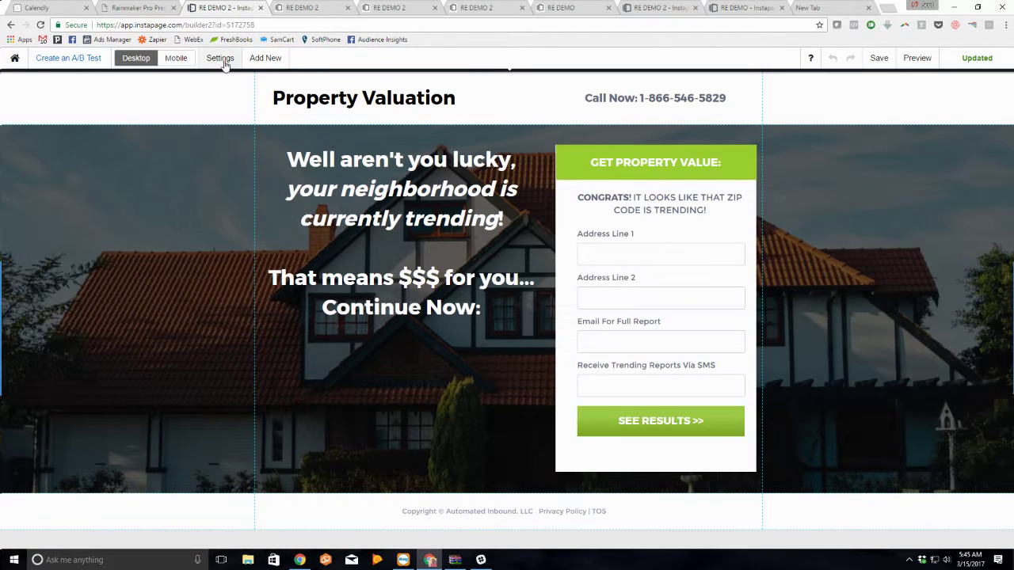
pyautogui.click(673, 316)
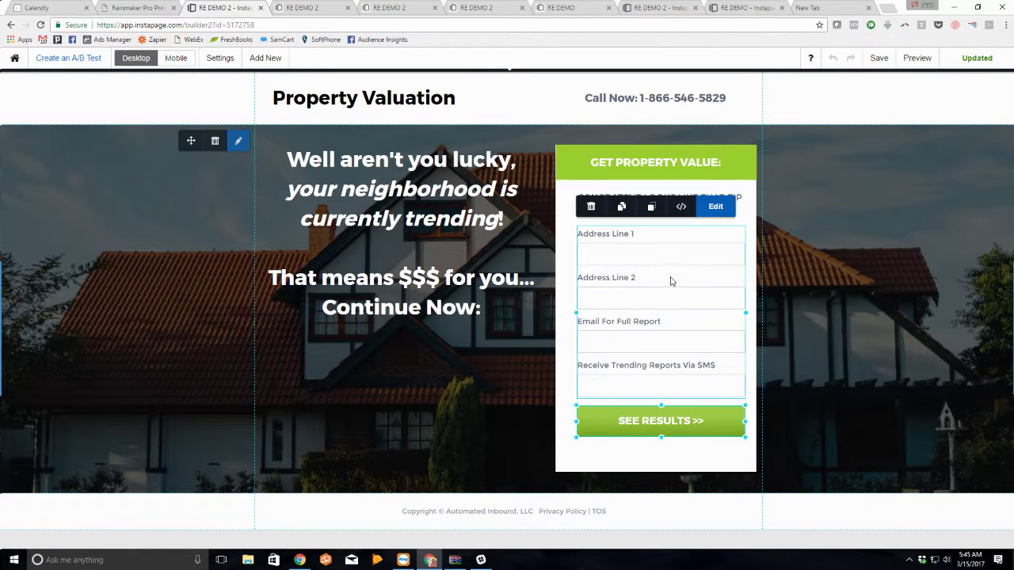
pyautogui.click(715, 207)
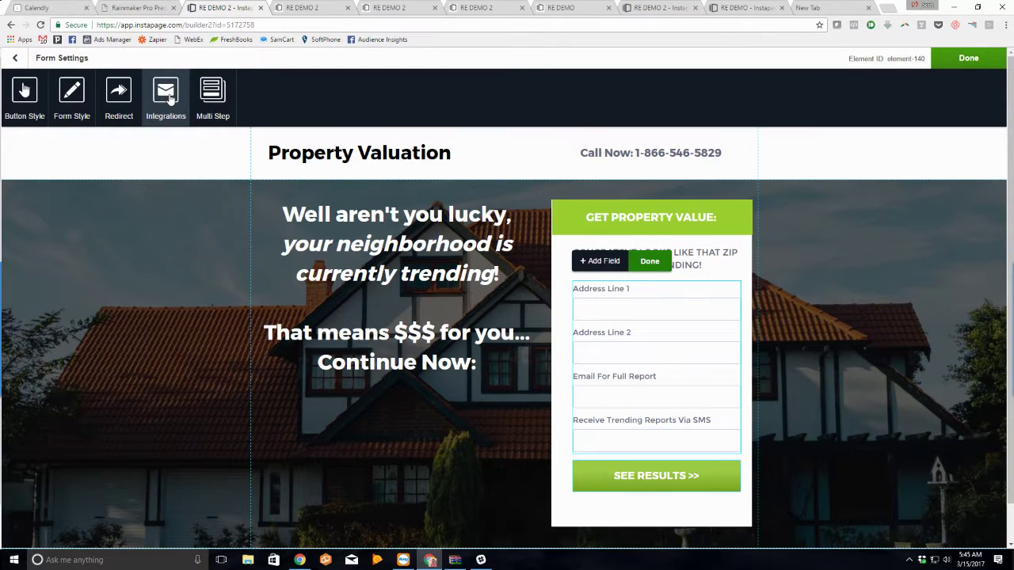
pyautogui.click(167, 95)
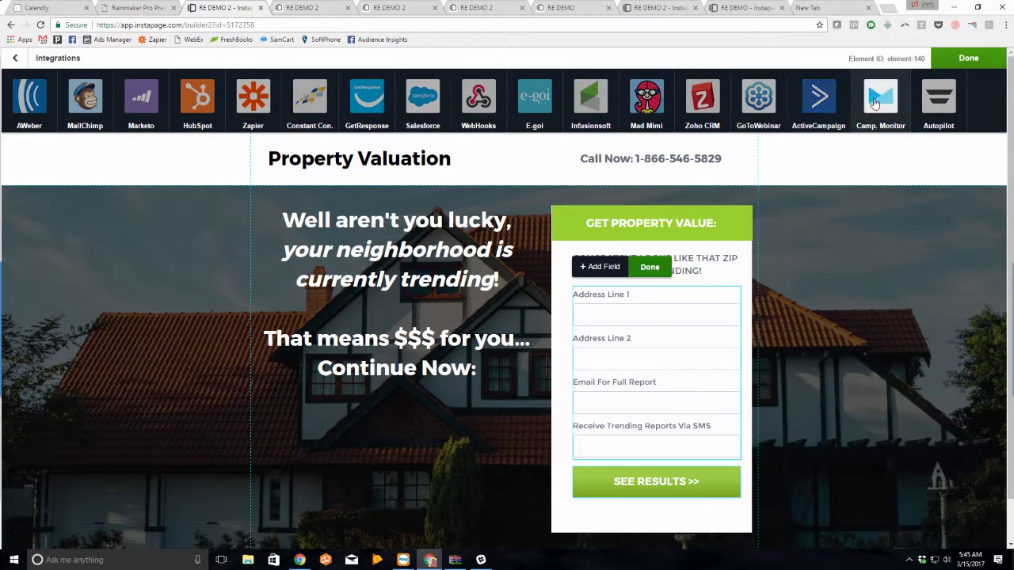
pyautogui.click(876, 102)
# Step: Sign in to Campaign Monitor with the saved account e-mail and password
pyautogui.click(590, 320)
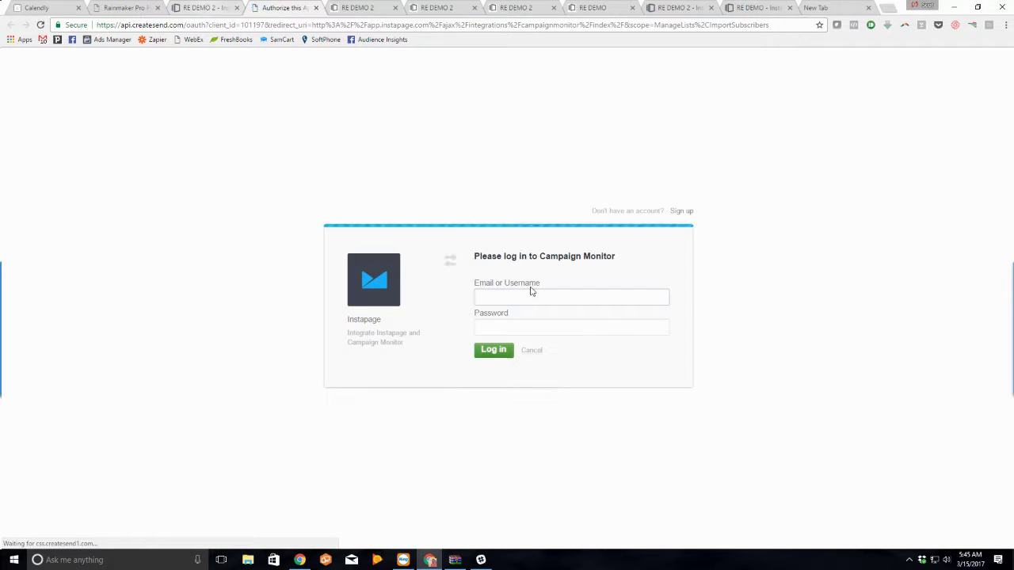
pyautogui.click(532, 293)
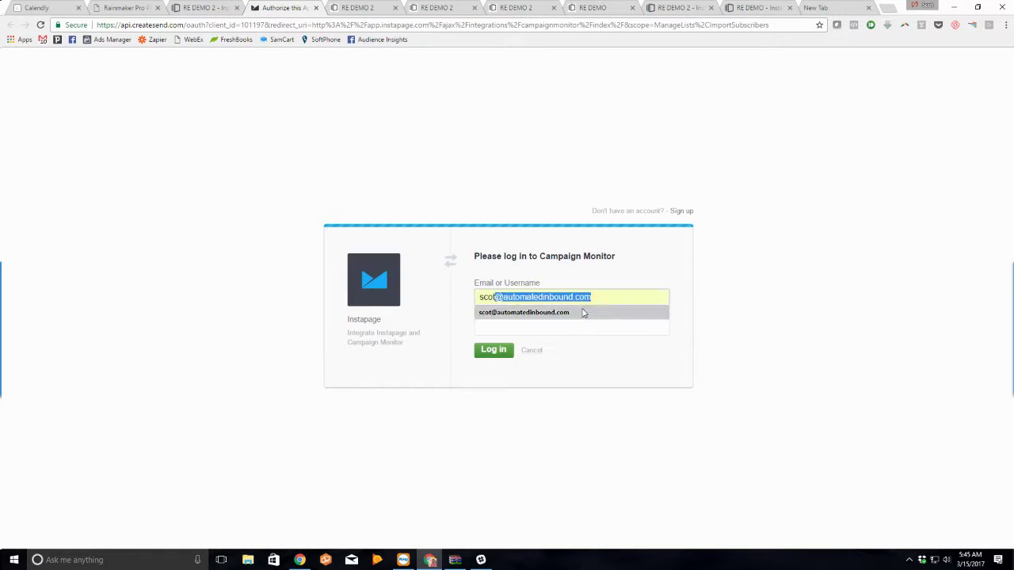
pyautogui.click(584, 312)
pyautogui.click(576, 325)
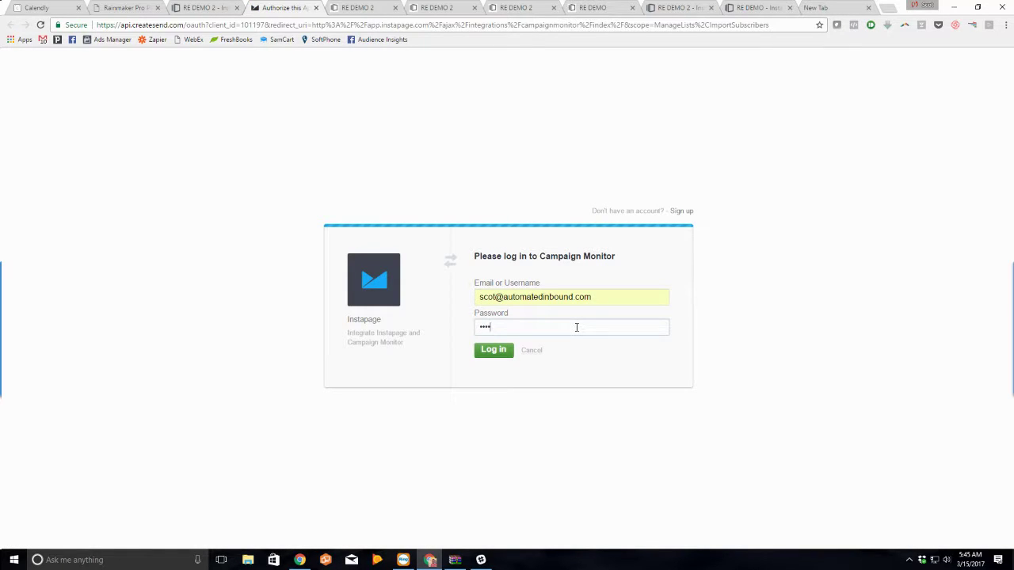
pyautogui.press('Return')
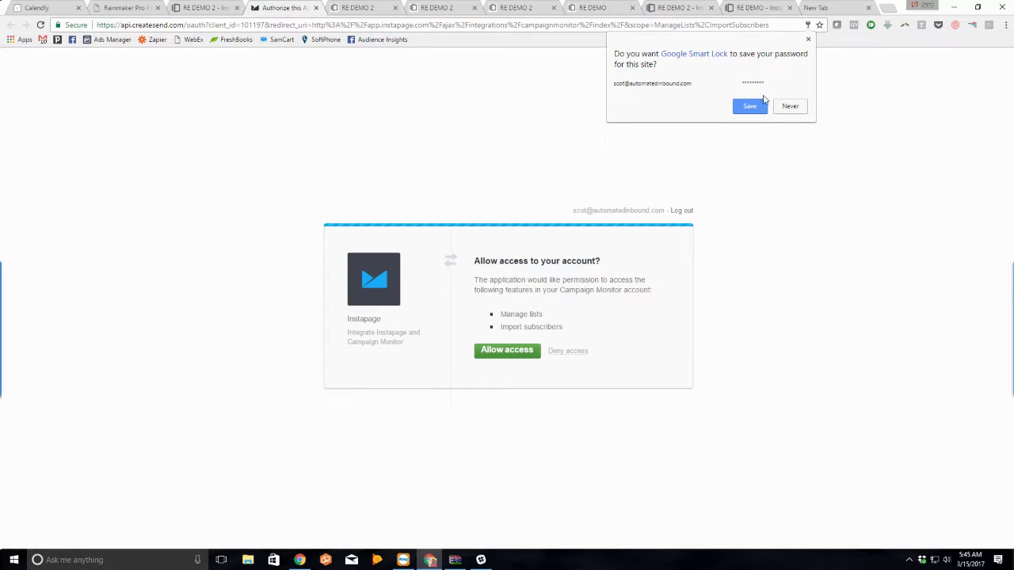
pyautogui.click(760, 108)
# Step: Allow Instapage access, continuing with the 3V Business Solutions account and granting access again
pyautogui.click(520, 354)
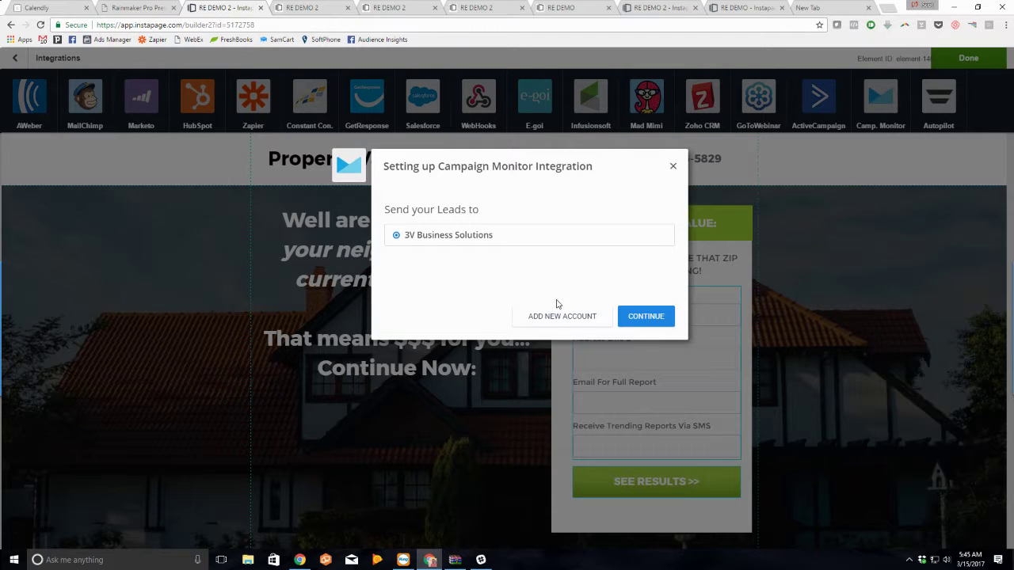
pyautogui.click(582, 323)
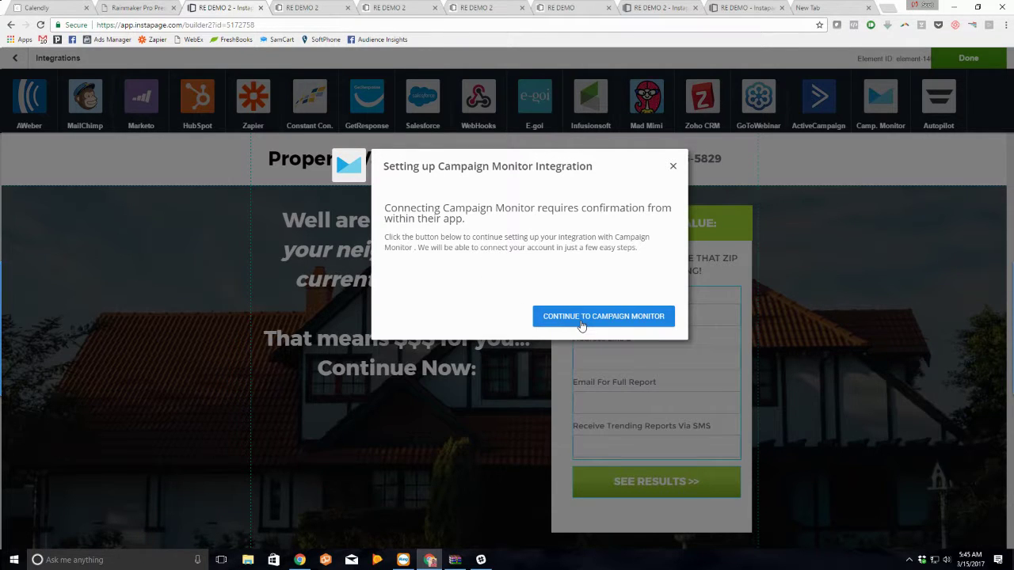
pyautogui.click(581, 319)
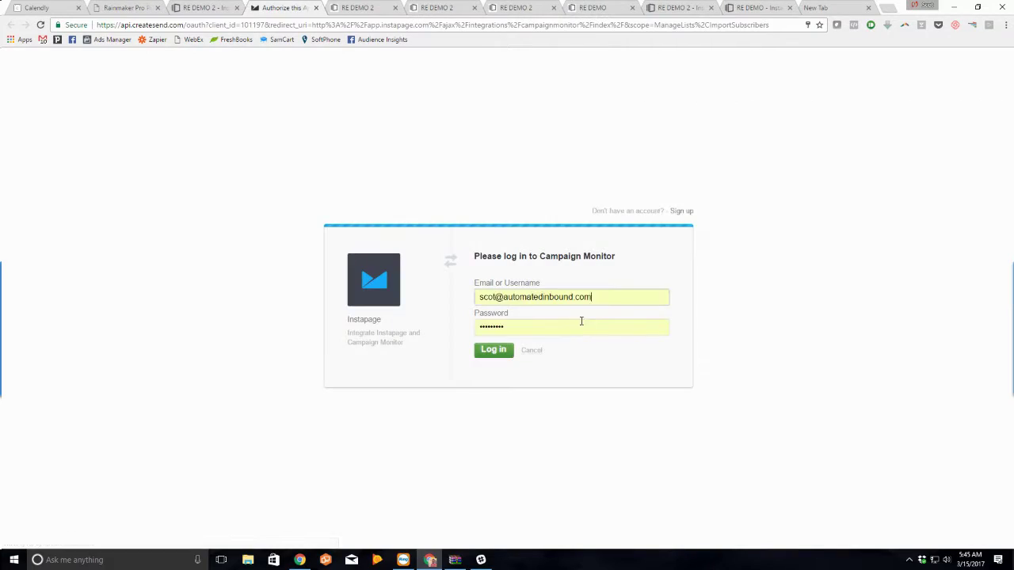
pyautogui.click(502, 350)
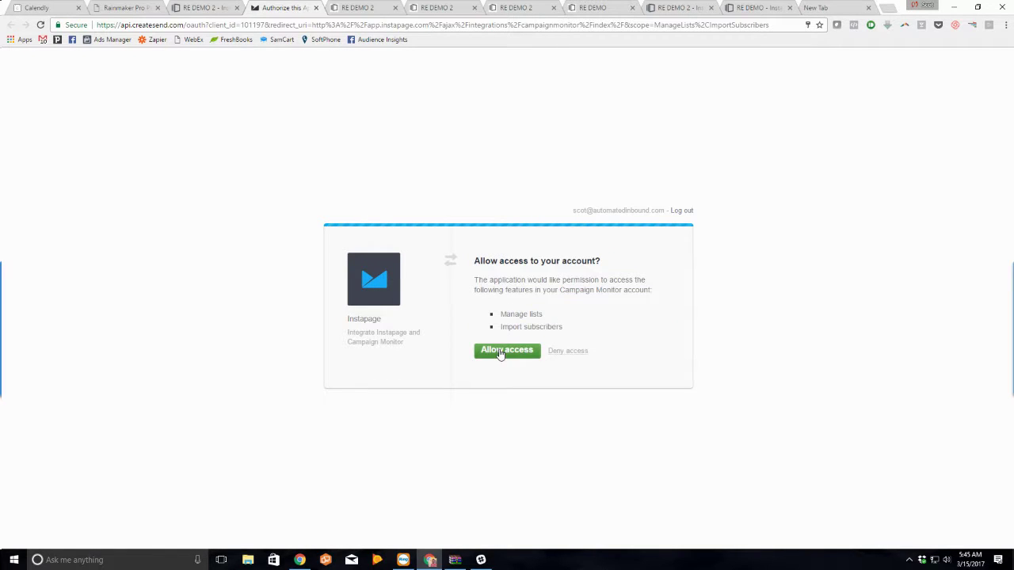
pyautogui.click(500, 352)
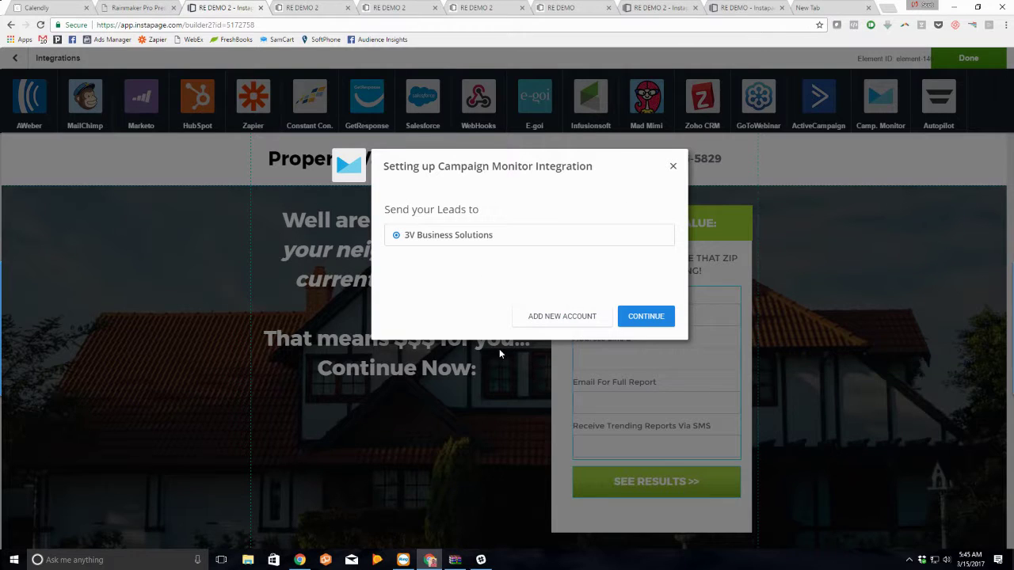
# Step: Select the Automated Inbound client and its Yoga Devotee list as the leads destination
pyautogui.click(648, 319)
pyautogui.scroll(-5, 526, 281)
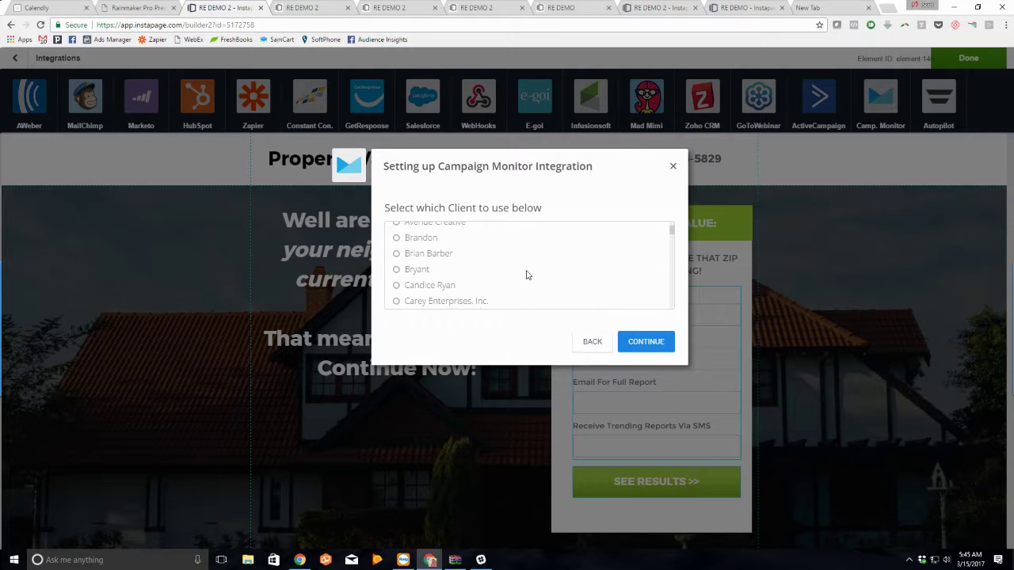
pyautogui.scroll(-2, 528, 277)
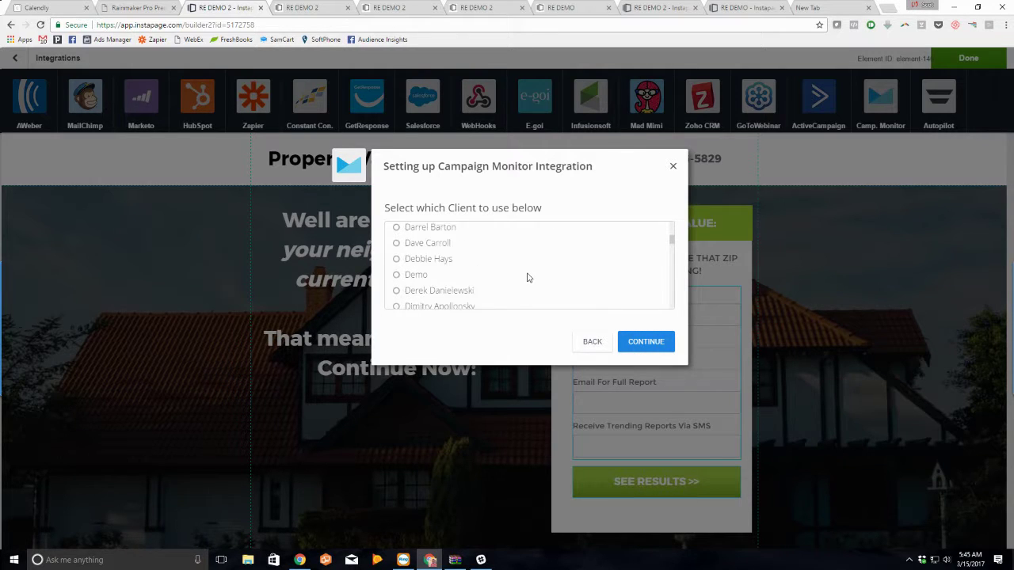
pyautogui.scroll(6, 528, 281)
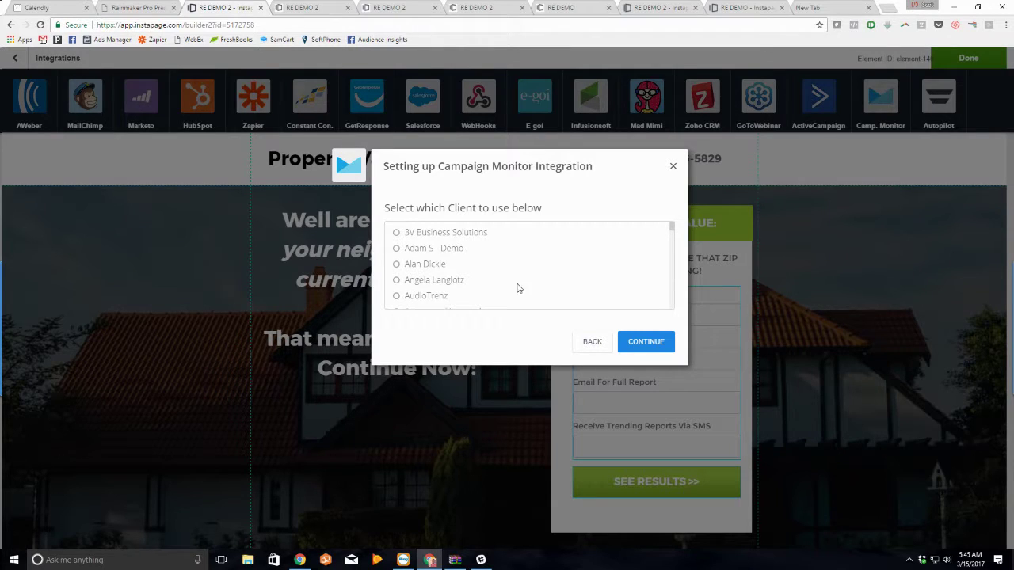
pyautogui.scroll(-1, 487, 290)
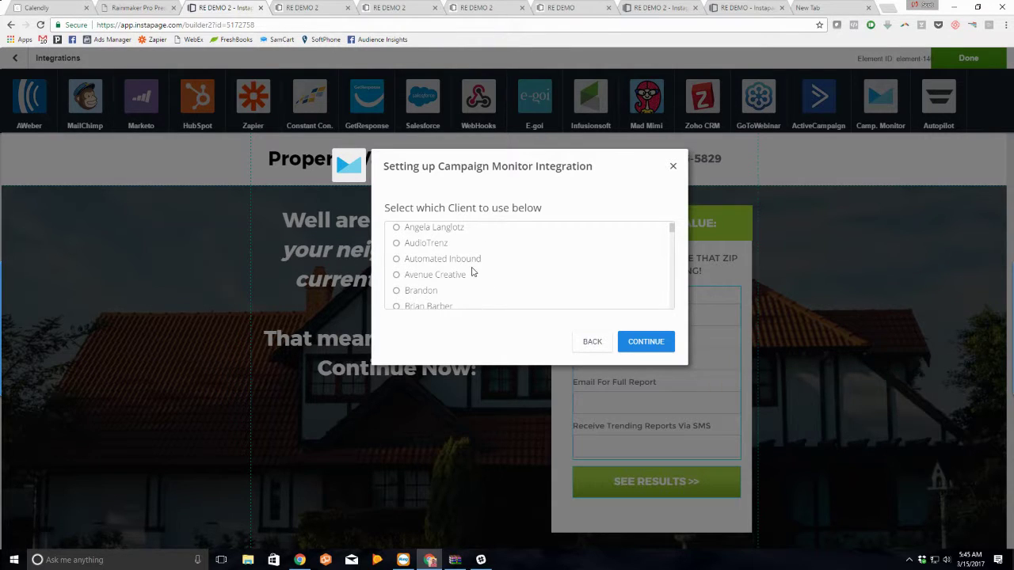
pyautogui.click(469, 259)
pyautogui.click(643, 341)
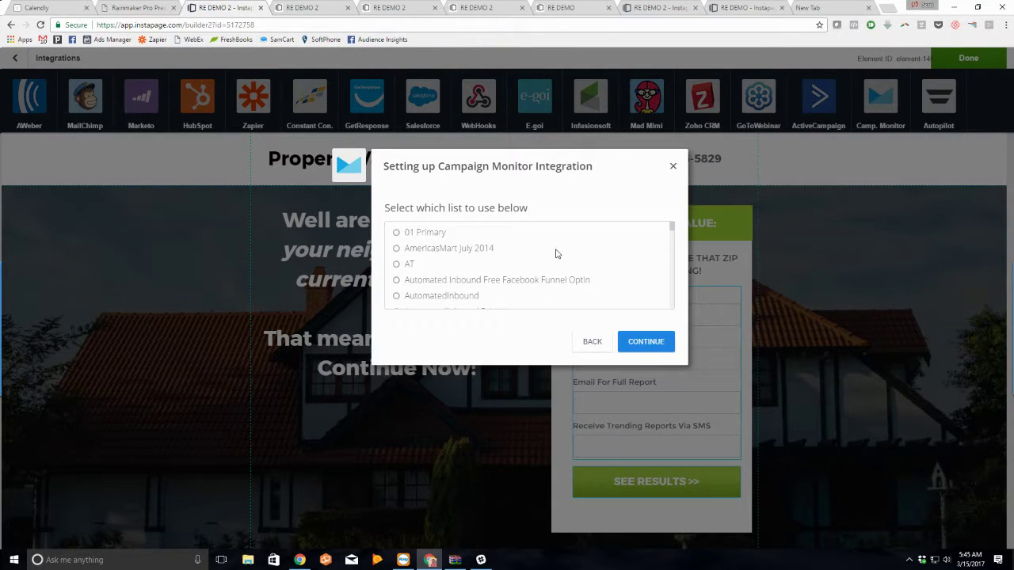
pyautogui.scroll(-1, 463, 274)
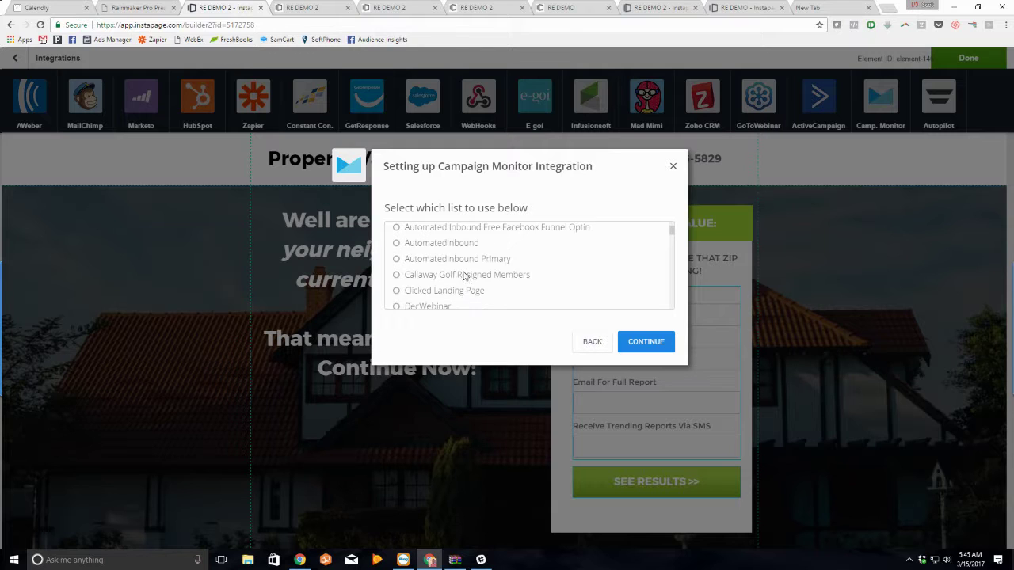
pyautogui.scroll(-8, 463, 275)
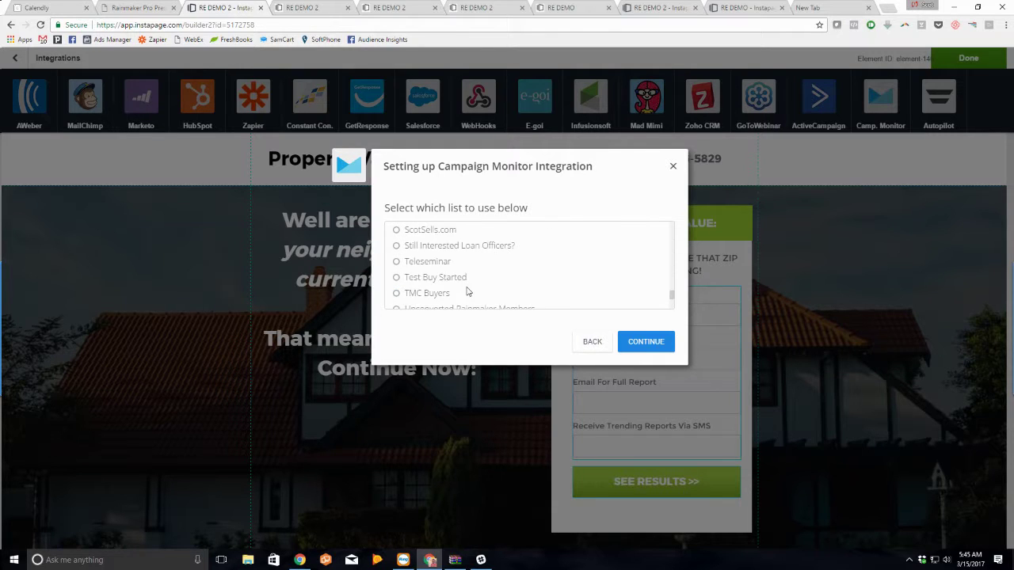
pyautogui.scroll(-3, 467, 292)
pyautogui.click(464, 293)
pyautogui.click(645, 341)
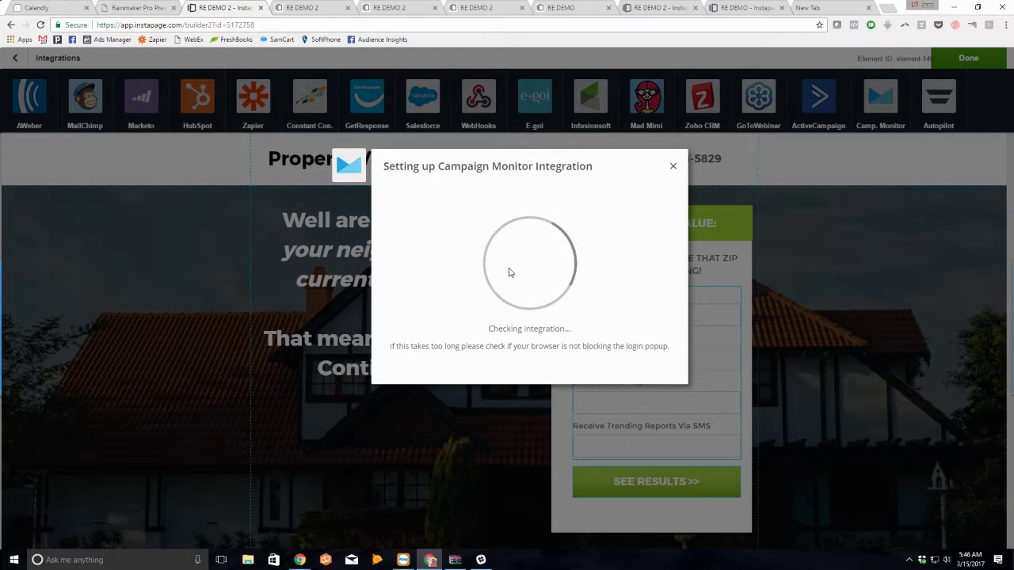
# Step: Map Email For Full Report to Email and SMS to Phone Number, then finish the integration
pyautogui.scroll(-2, 489, 330)
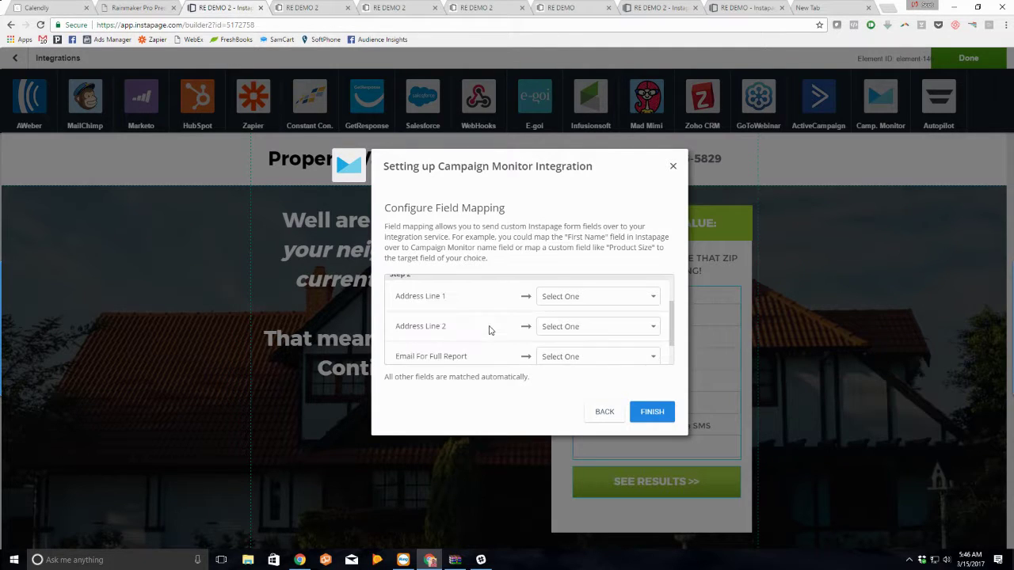
pyautogui.scroll(-1, 477, 325)
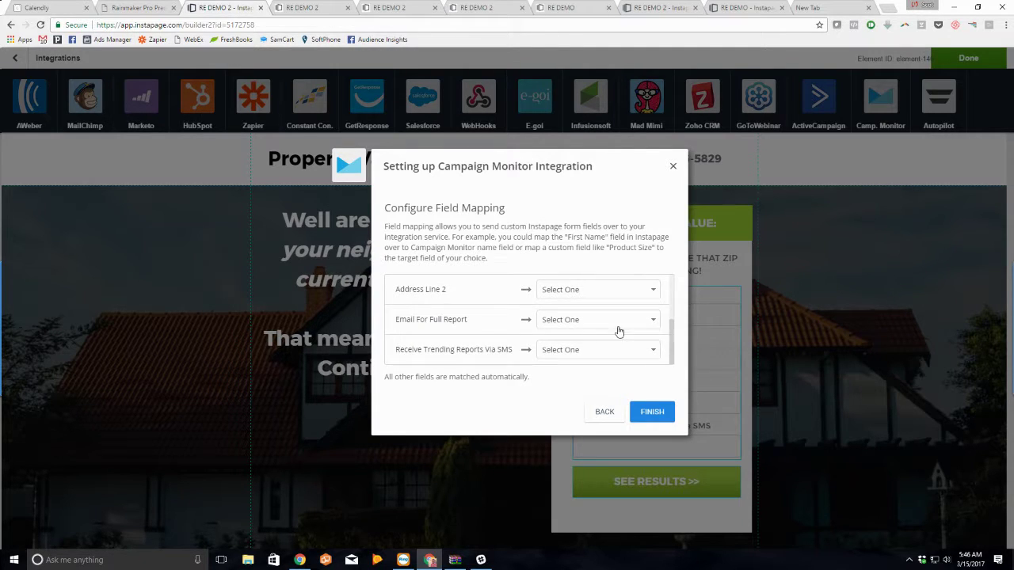
pyautogui.click(595, 322)
pyautogui.click(599, 369)
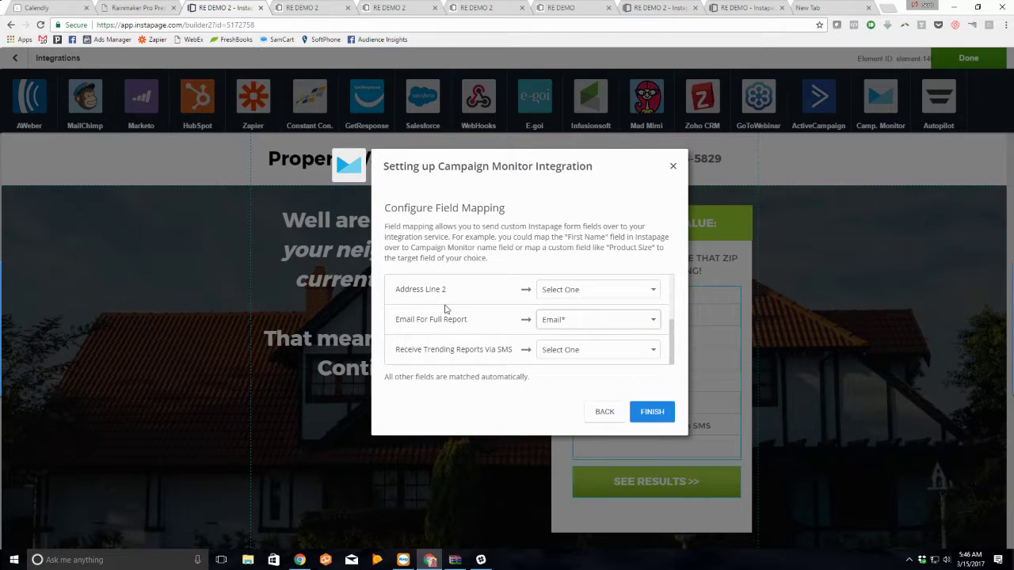
pyautogui.click(573, 354)
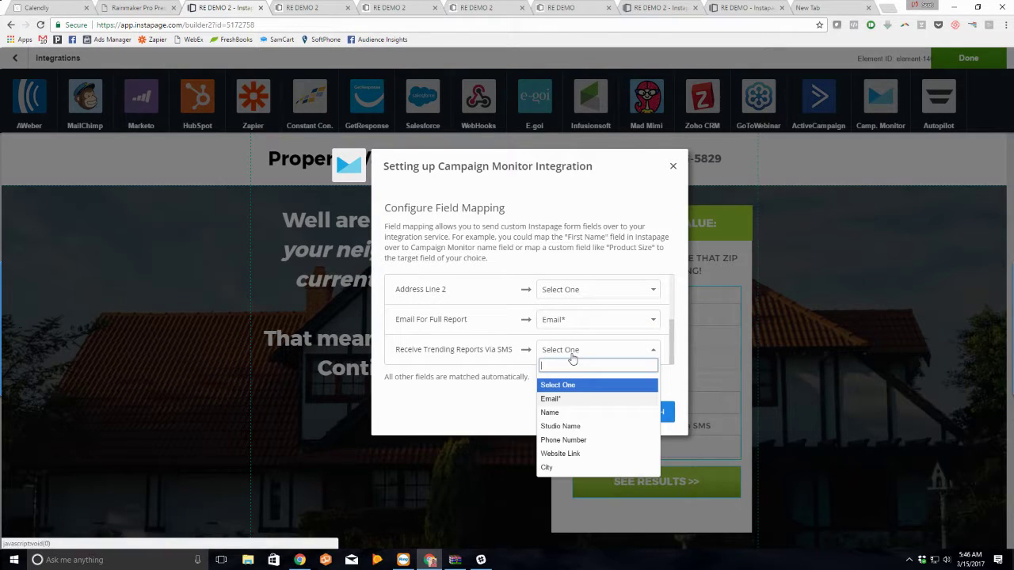
pyautogui.click(595, 443)
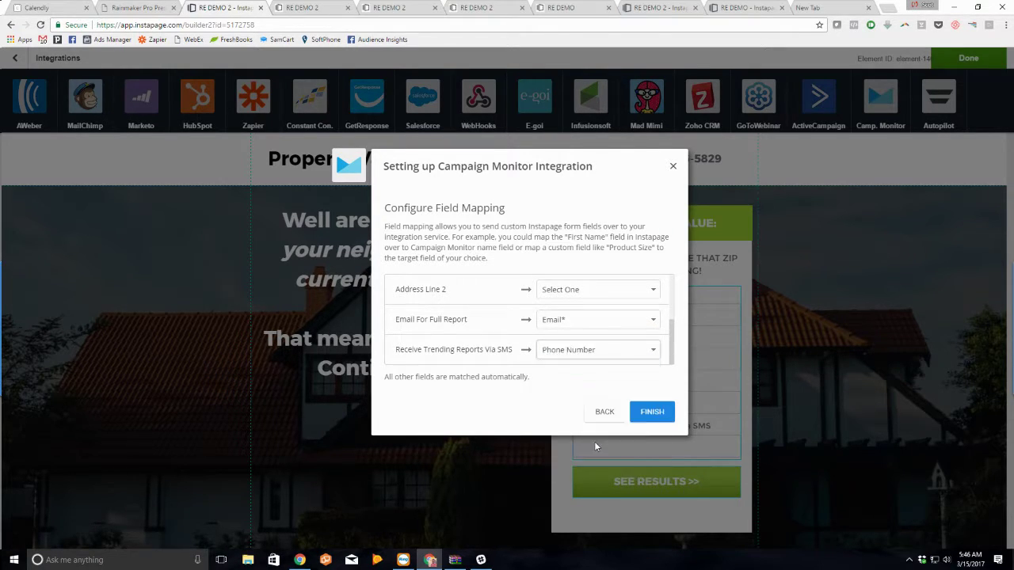
pyautogui.click(652, 412)
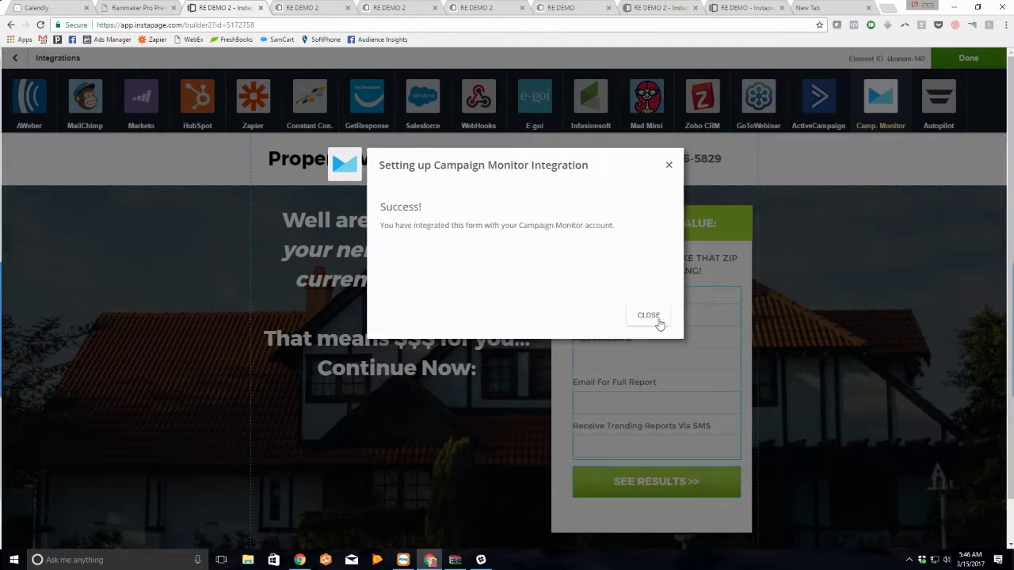
pyautogui.click(656, 318)
pyautogui.click(651, 267)
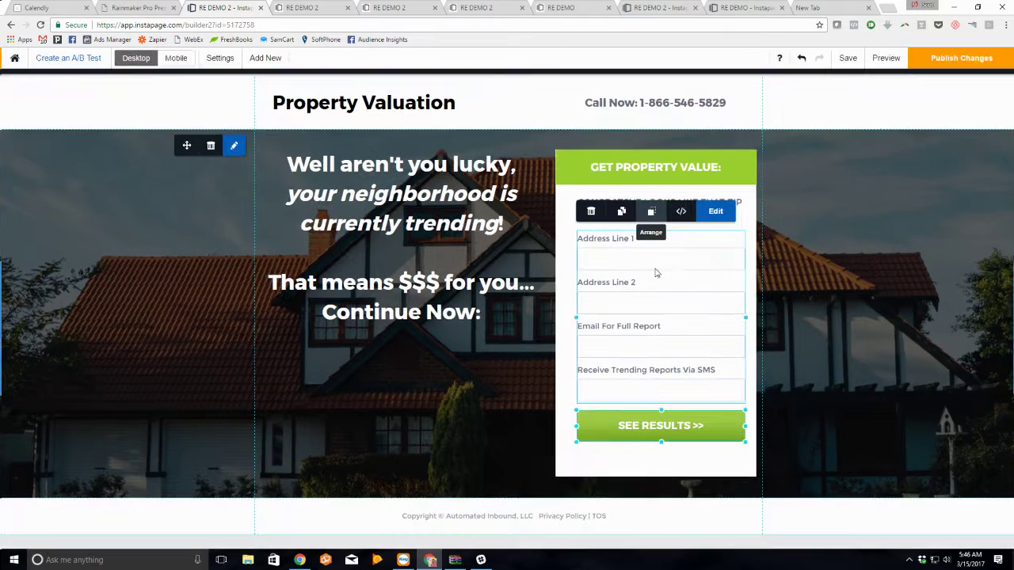
# Step: Load the Automated Inbound email dashboard in the new tab and go to the automated journeys list
pyautogui.click(827, 8)
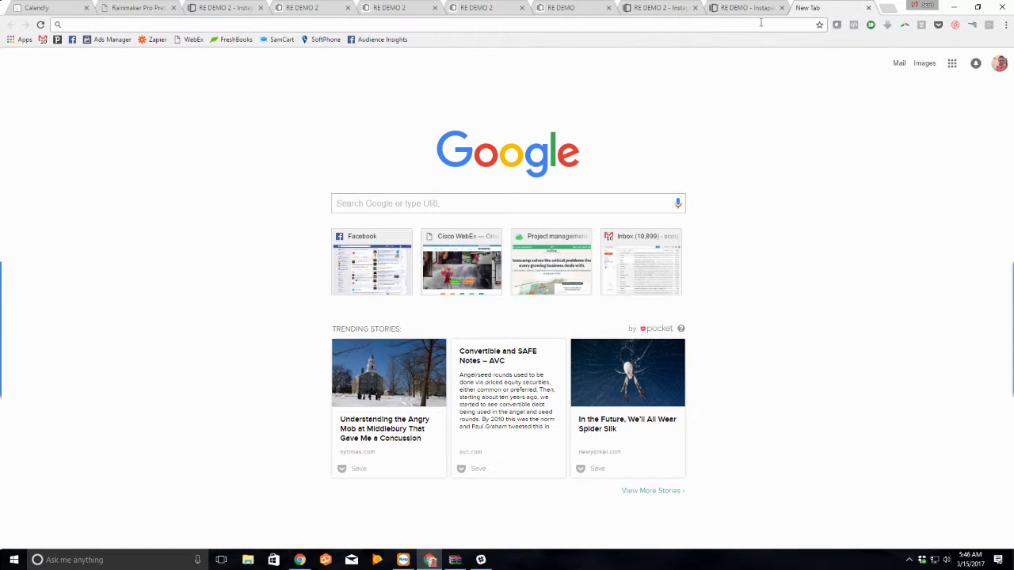
pyautogui.click(760, 25)
pyautogui.write('email.automatedinbound.com')
pyautogui.press('Return')
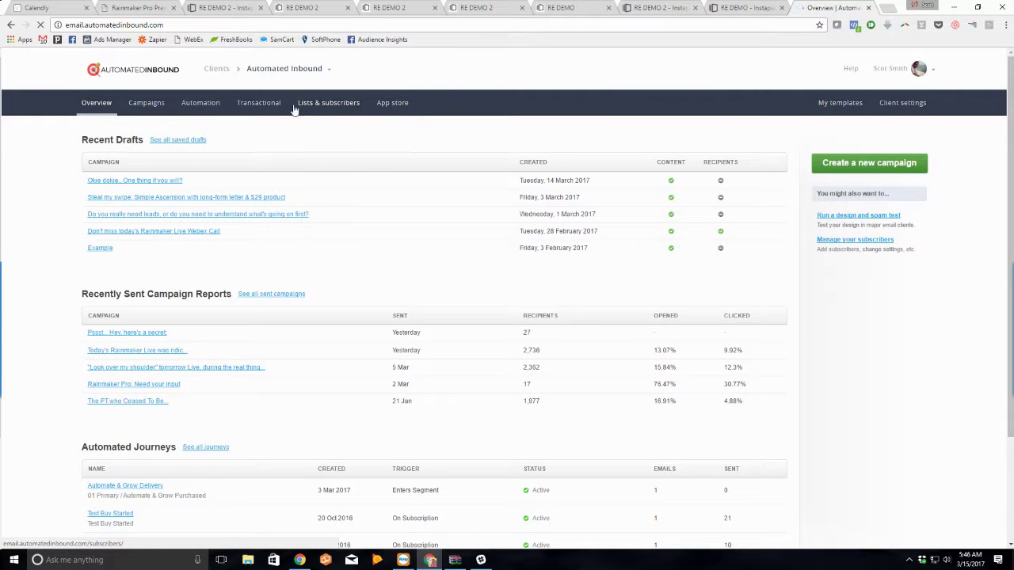
pyautogui.click(295, 109)
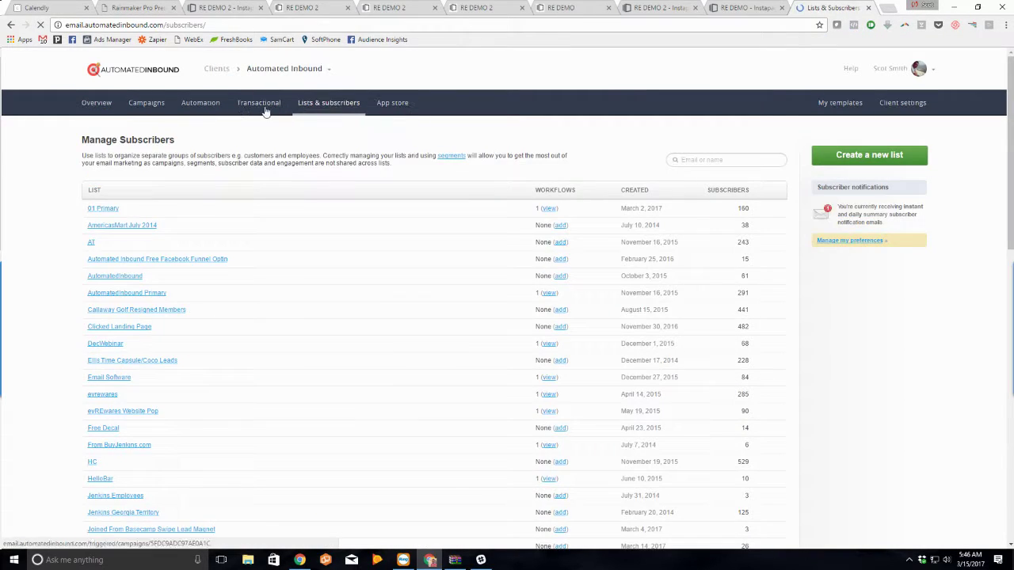
pyautogui.click(210, 106)
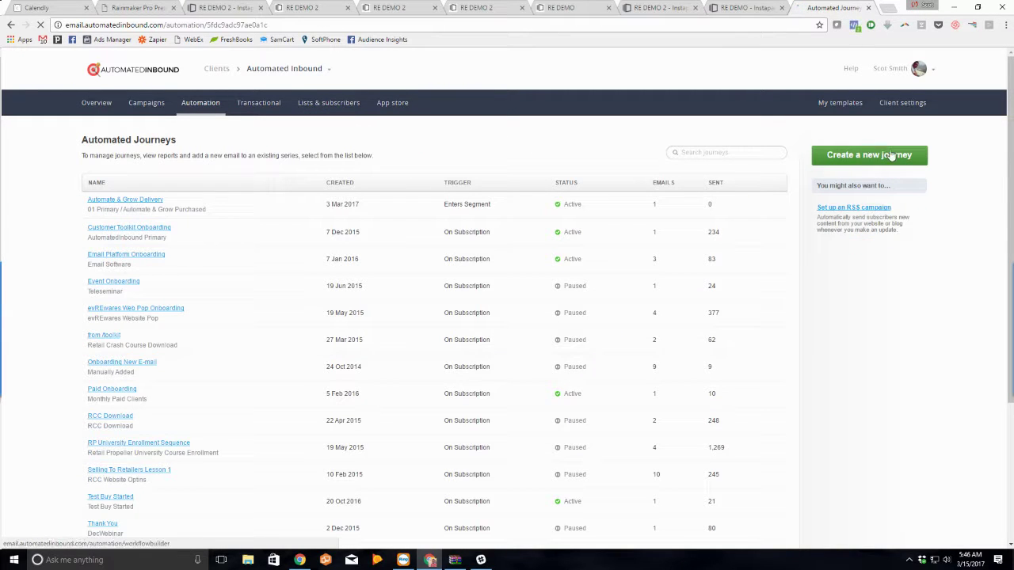
# Step: Create and save a journey named New RE Leads, triggered when subscribers join the Yoga Studios list
pyautogui.click(892, 155)
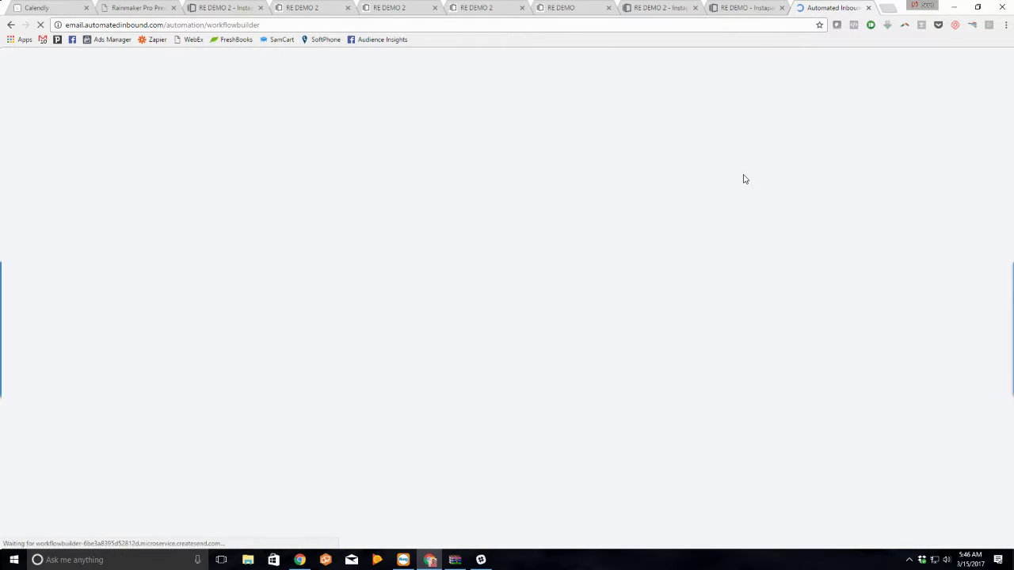
pyautogui.tripleClick(153, 141)
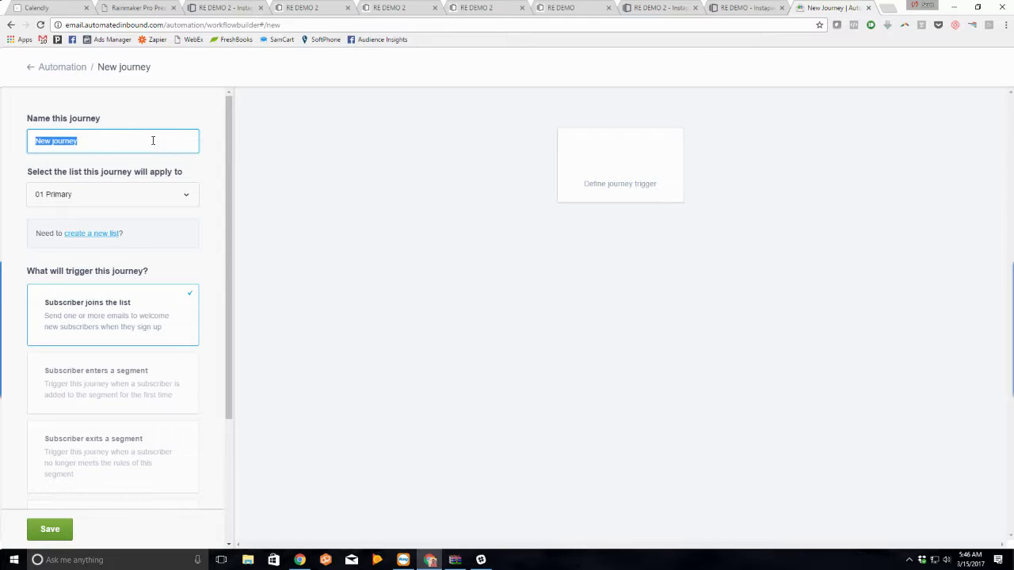
pyautogui.write('New RE Leads')
pyautogui.click(151, 195)
pyautogui.scroll(-10, 152, 301)
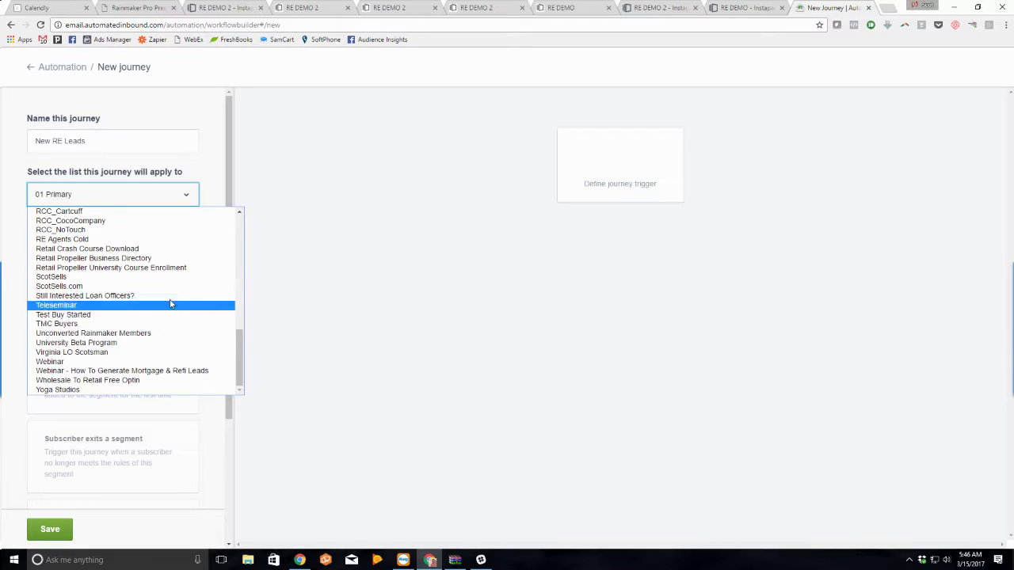
pyautogui.click(139, 390)
pyautogui.scroll(-1, 144, 246)
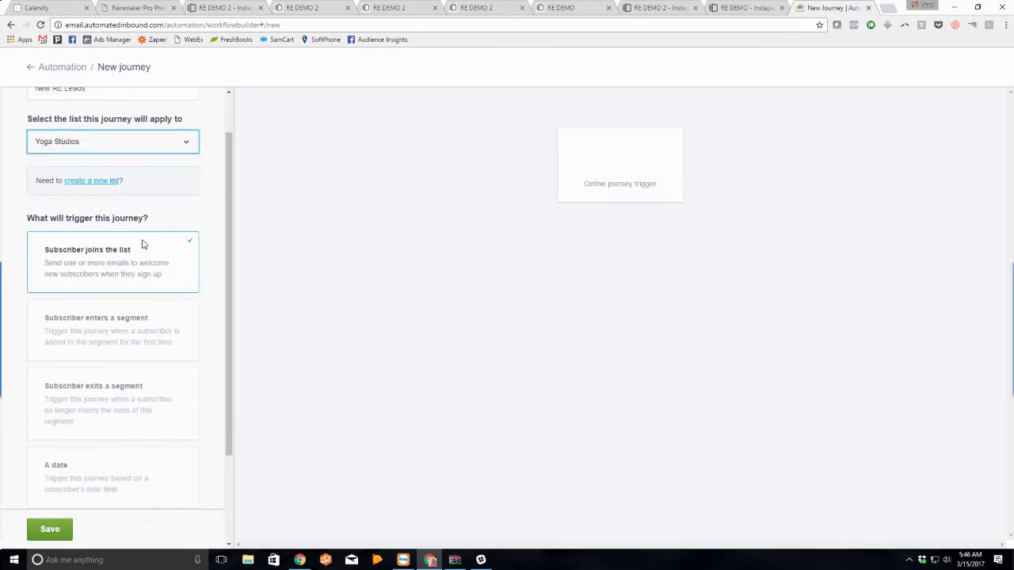
pyautogui.scroll(-1, 113, 270)
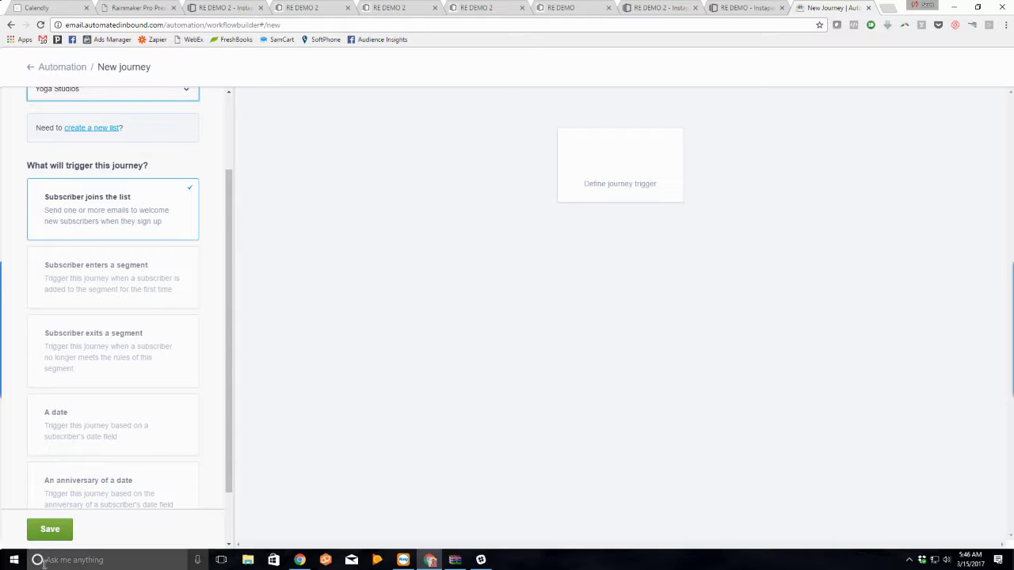
pyautogui.click(50, 529)
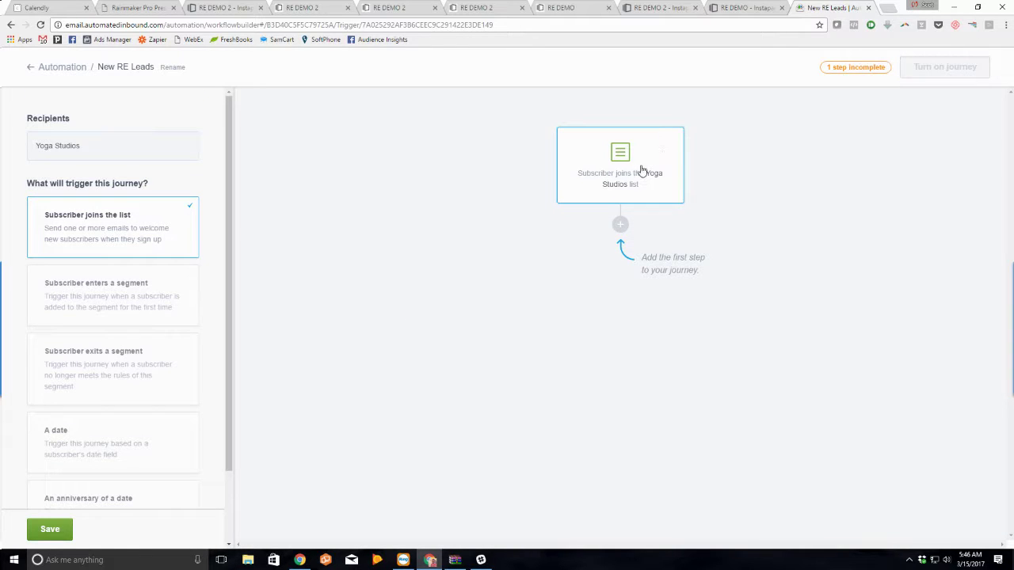
pyautogui.click(620, 225)
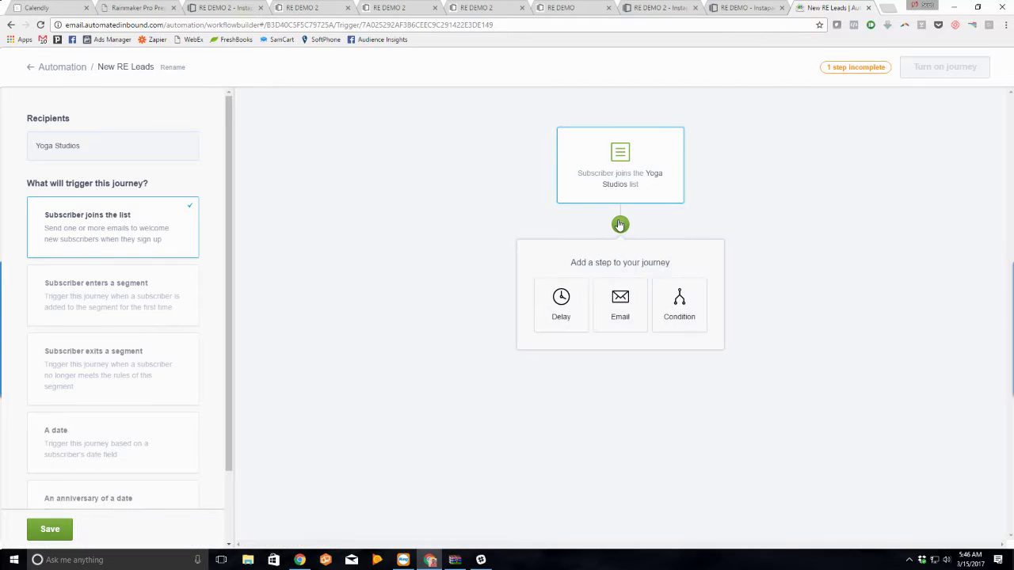
# Step: Add an email step named Welcome Aboard with subject 'Hey there, thanks for your request'
pyautogui.click(618, 313)
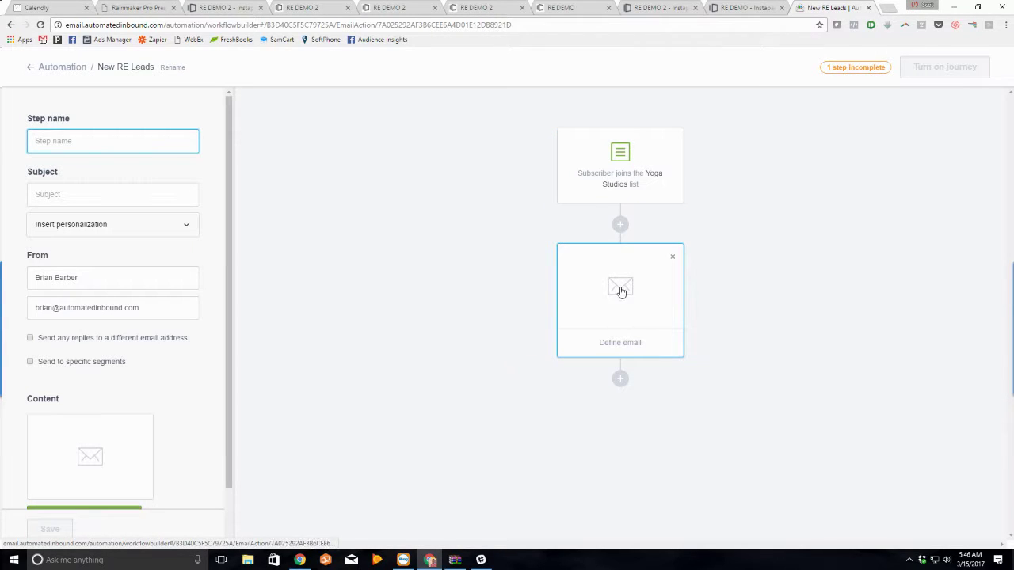
pyautogui.click(618, 342)
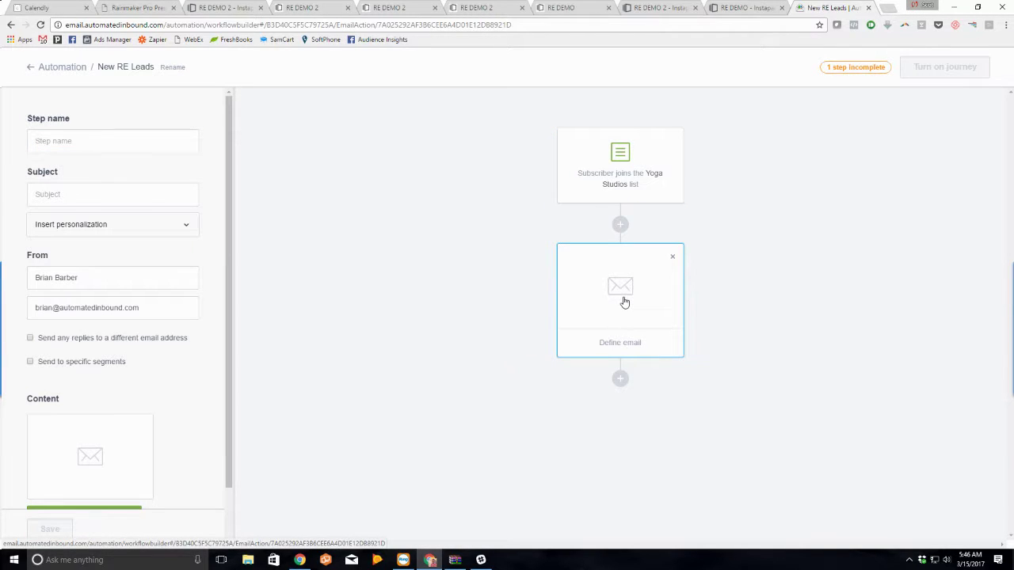
pyautogui.click(64, 146)
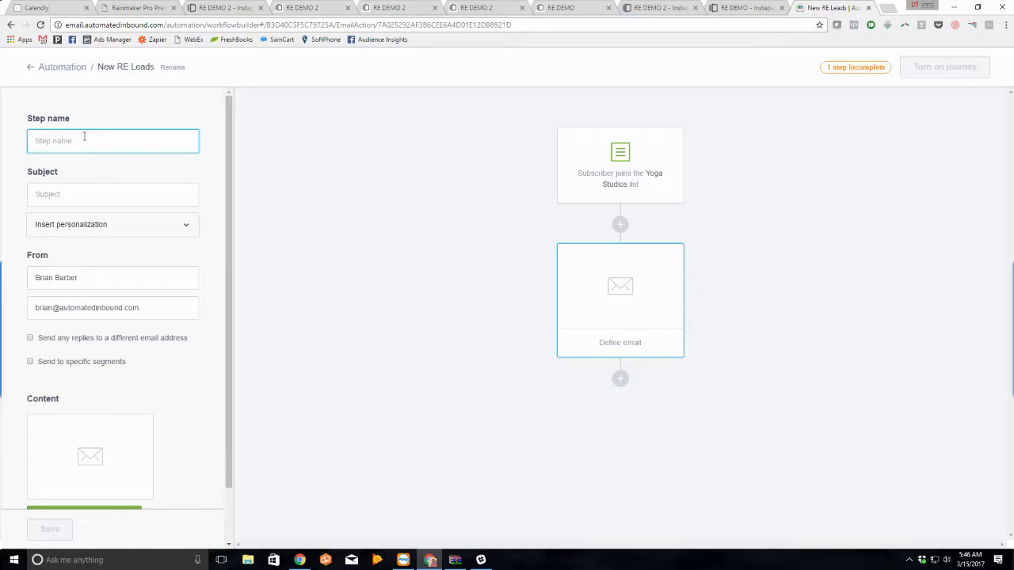
pyautogui.write('Welcome Aboard')
pyautogui.press('Tab')
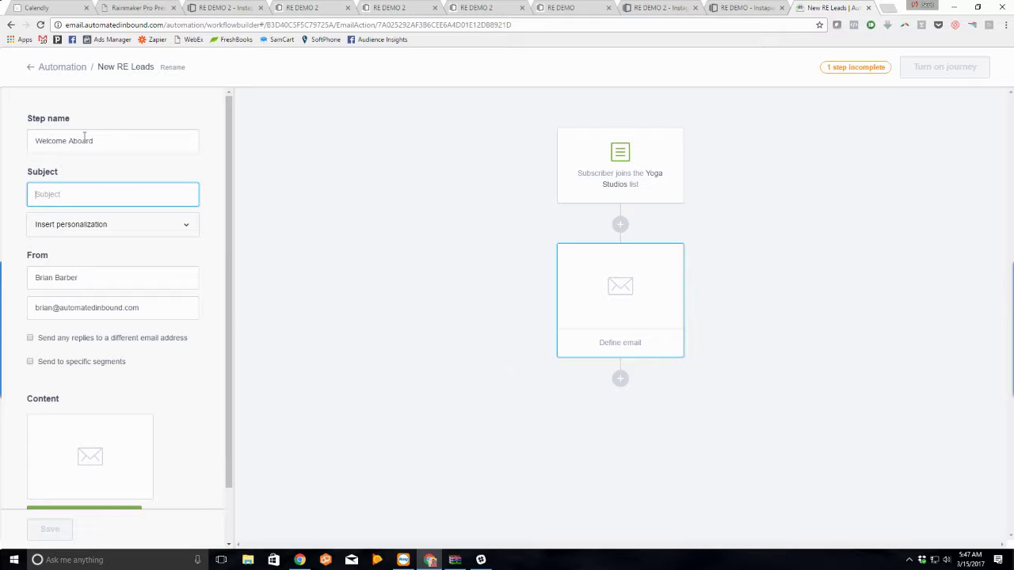
pyautogui.write('Hey there, ')
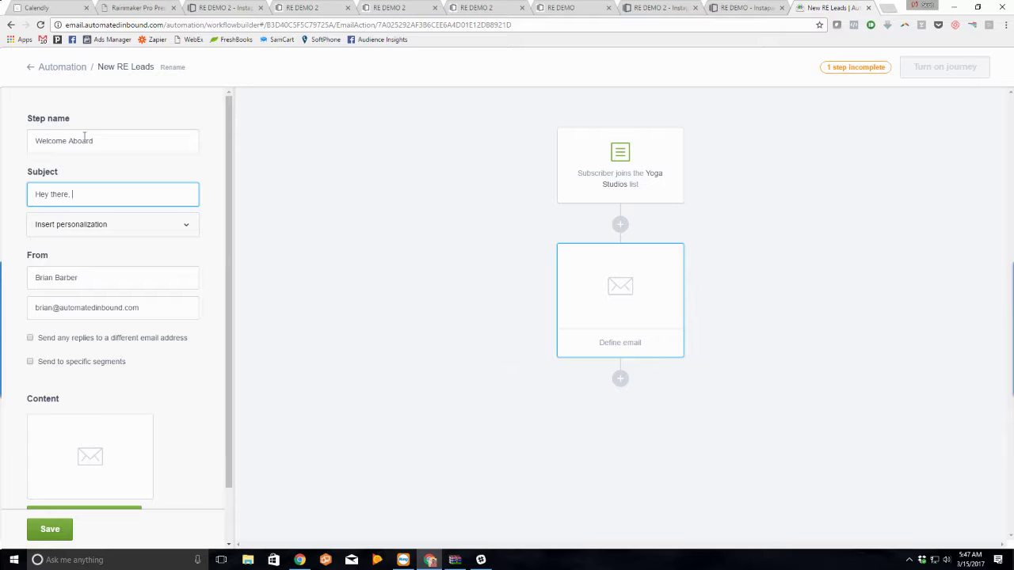
pyautogui.write('thanks for ')
pyautogui.write('check')
pyautogui.press('BackSpace')
pyautogui.press('BackSpace')
pyautogui.press('BackSpace')
pyautogui.press('BackSpace')
pyautogui.write('your request')
# Step: Replace the From name and address with the new sender's name and e-mail, then add email content
pyautogui.tripleClick(104, 280)
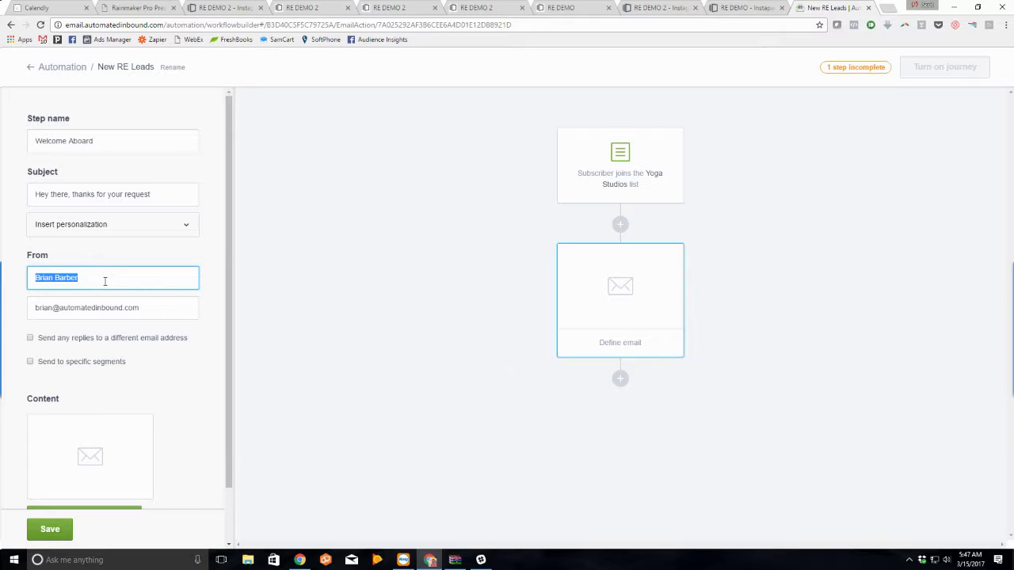
pyautogui.press('Tab')
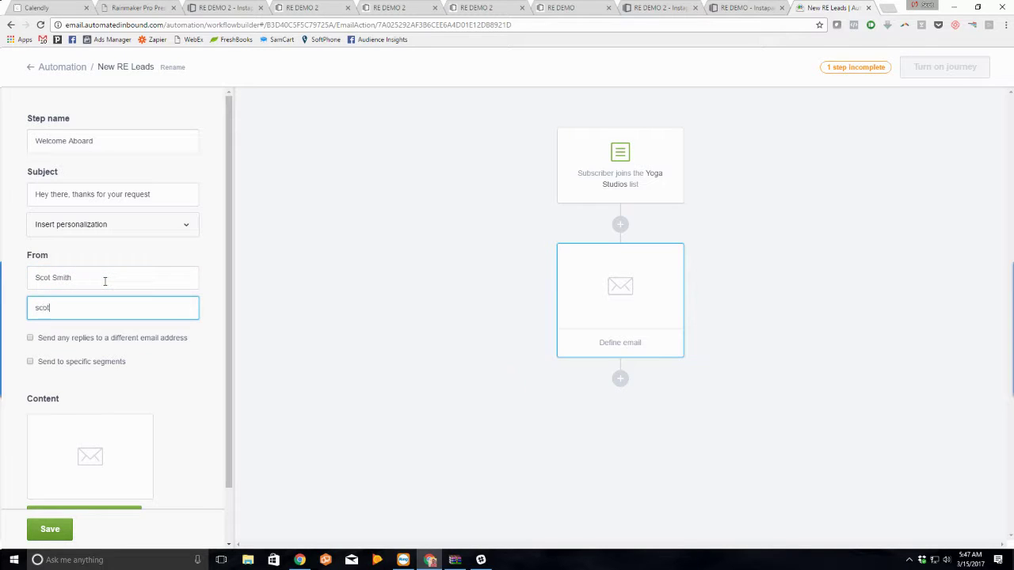
pyautogui.scroll(-2, 104, 335)
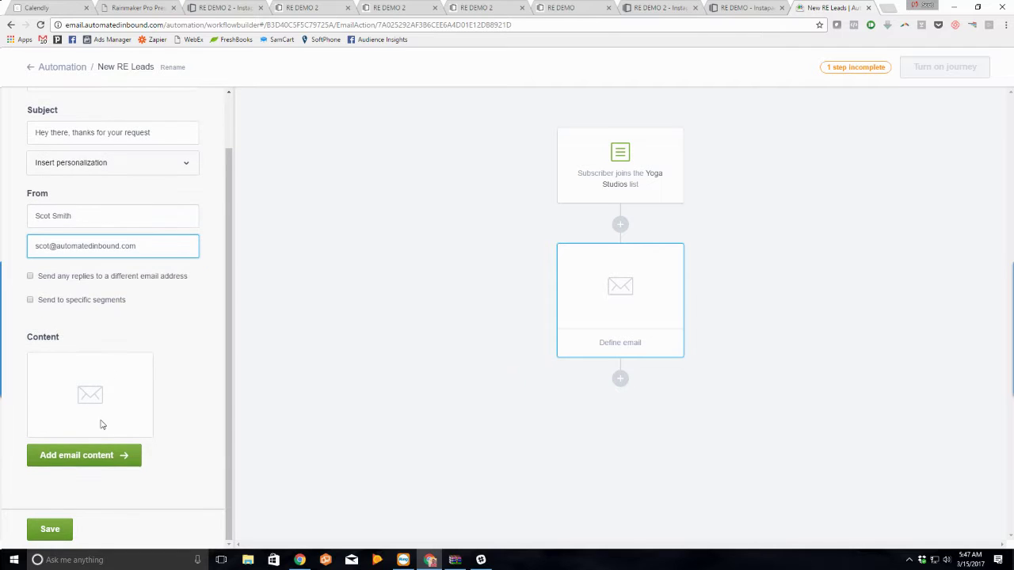
pyautogui.click(94, 454)
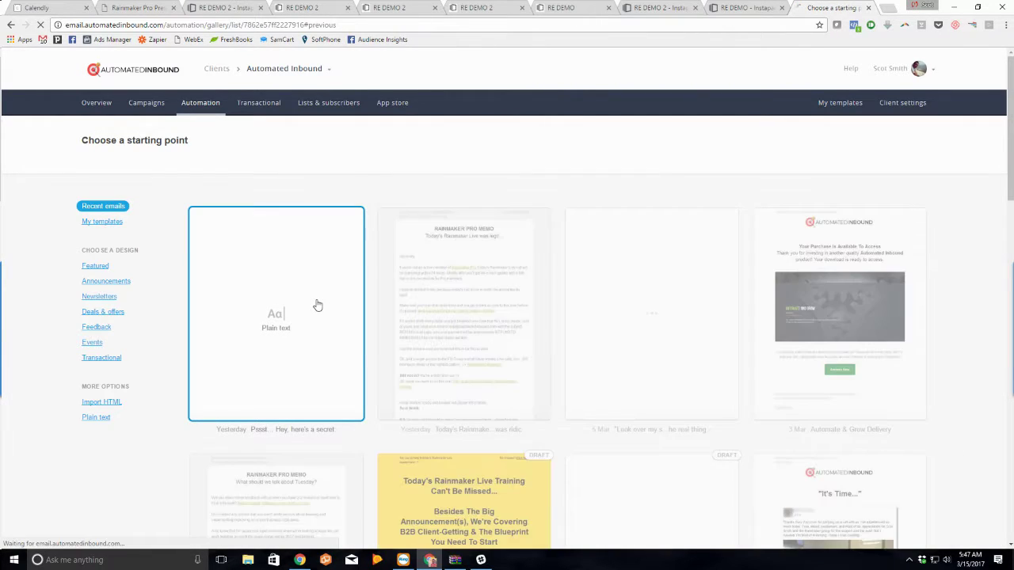
# Step: Clear a plain-text body and write a greeting acknowledging the Trending Neighborhood Seller's Report request
pyautogui.click(317, 305)
pyautogui.hotkey('ctrl', 'a')
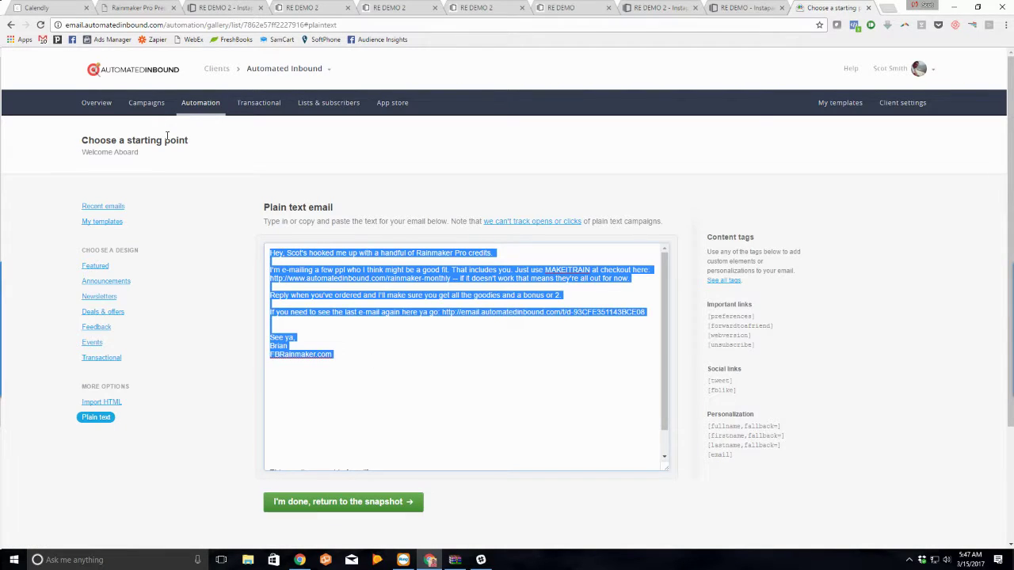
pyautogui.press('BackSpace')
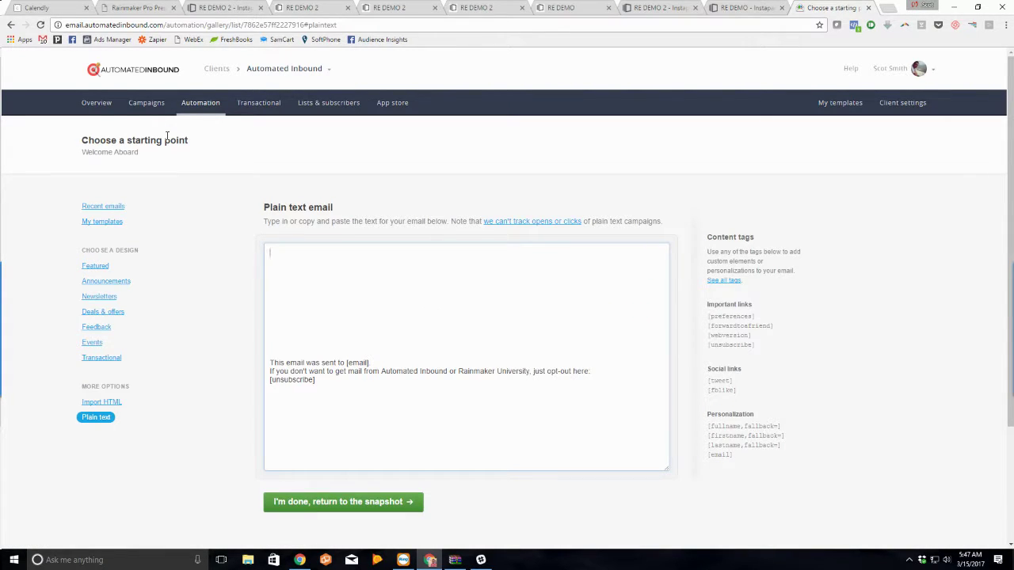
pyautogui.write('Hey there,')
pyautogui.press('Return')
pyautogui.press('Return')
pyautogui.write("We'v")
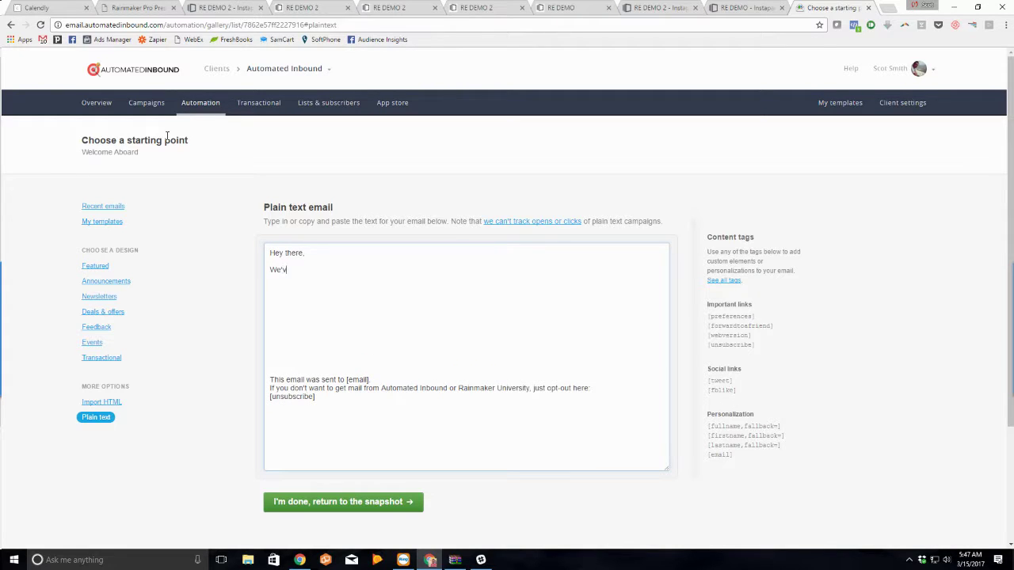
pyautogui.write('e received your request for a "Trending Neighb')
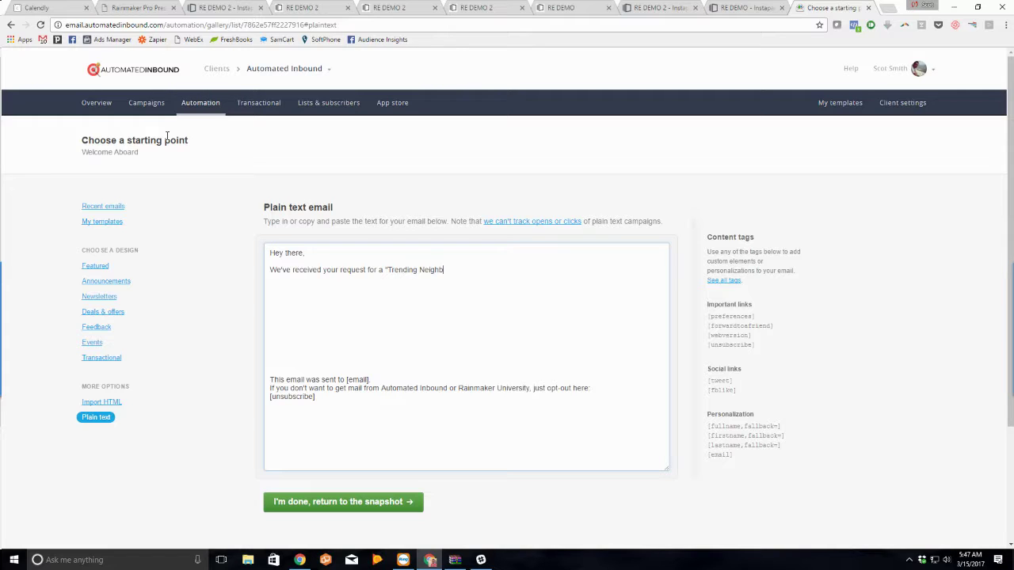
pyautogui.write('orhood Seller\'s Report" and it\'s currently processing now.')
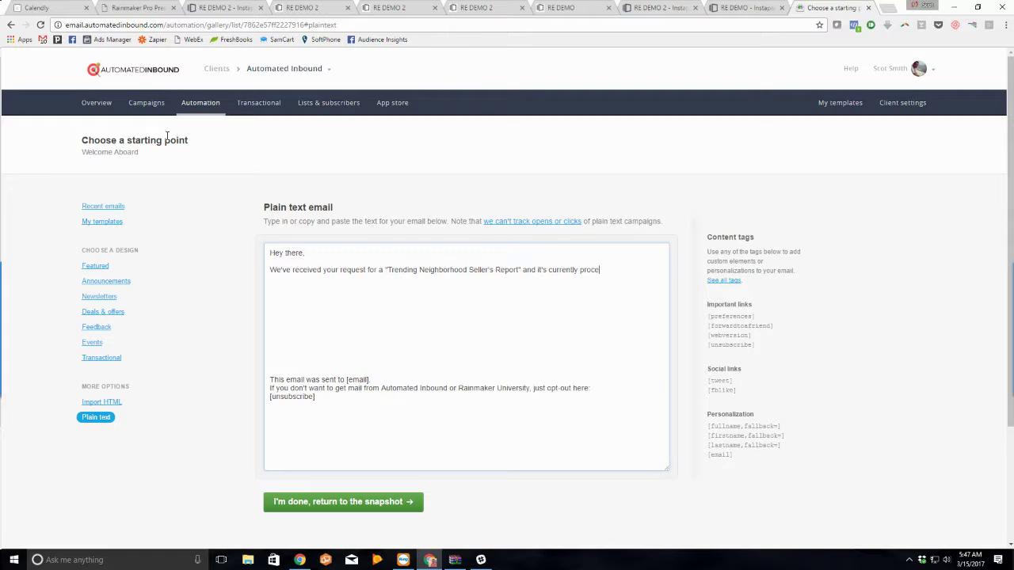
pyautogui.press('Return')
pyautogui.press('Return')
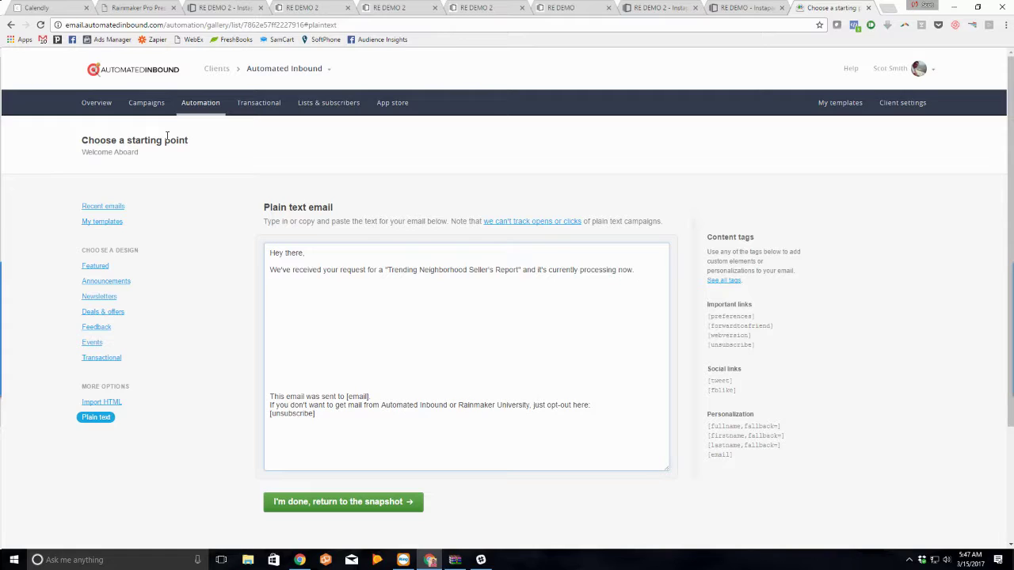
# Step: Ask the #1 reason question with options 1. Selling now, 2. Ready to get it sold, 3. Just curious
pyautogui.write("Real quick while that's generating, wh")
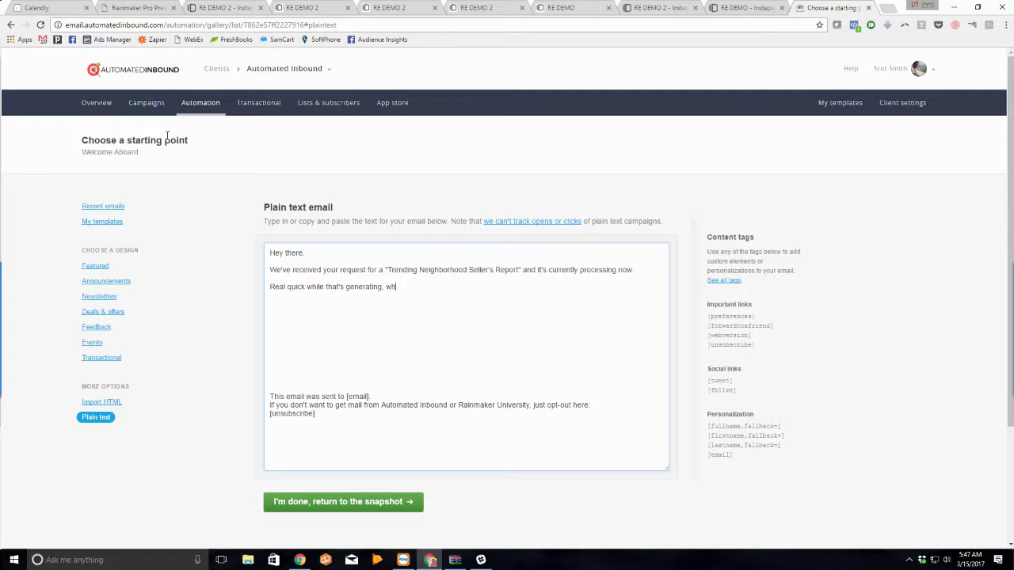
pyautogui.write("at is the #1 reason you're interested in the v")
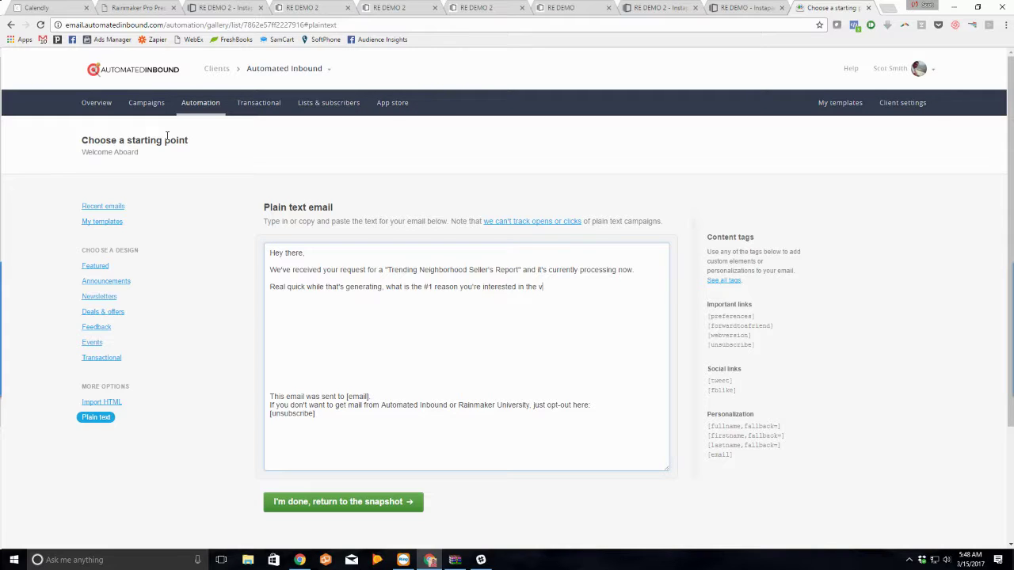
pyautogui.write('alue of your home?')
pyautogui.press('Return')
pyautogui.press('Return')
pyautogui.write('1. Sell')
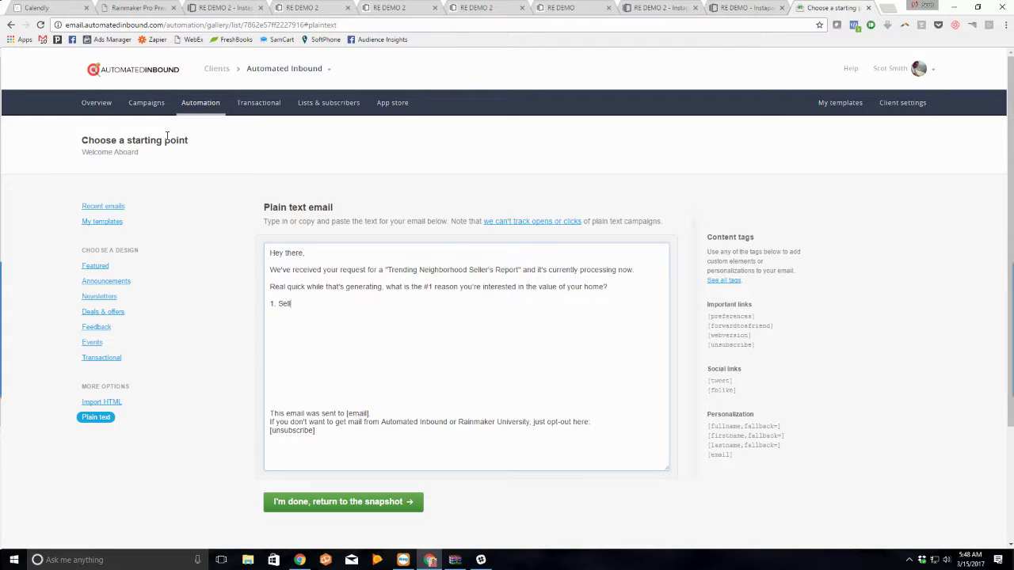
pyautogui.write('ing now')
pyautogui.press('Return')
pyautogui.write('2. R')
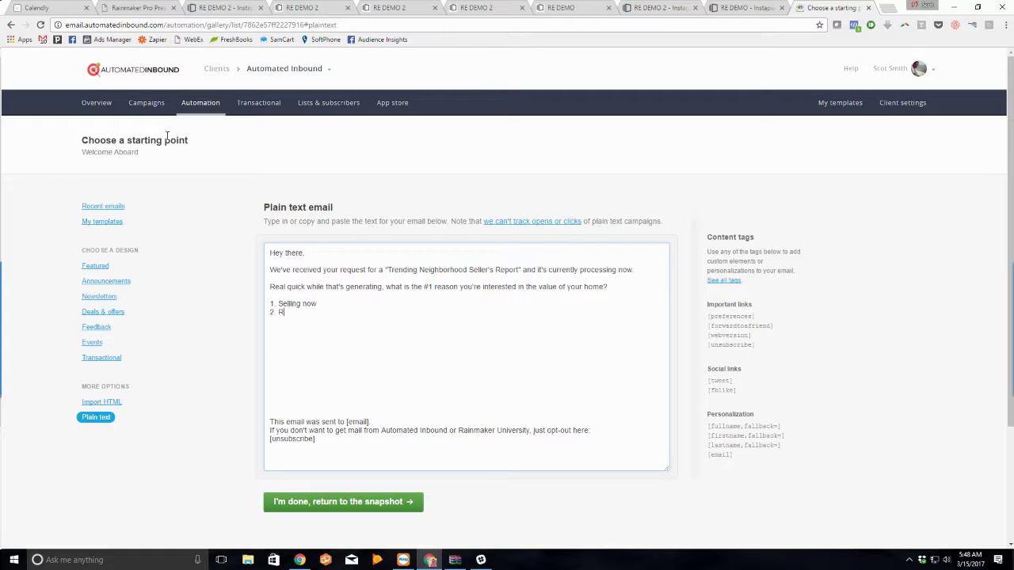
pyautogui.write('eady to get it sold')
pyautogui.press('Return')
pyautogui.write('3. Just curi')
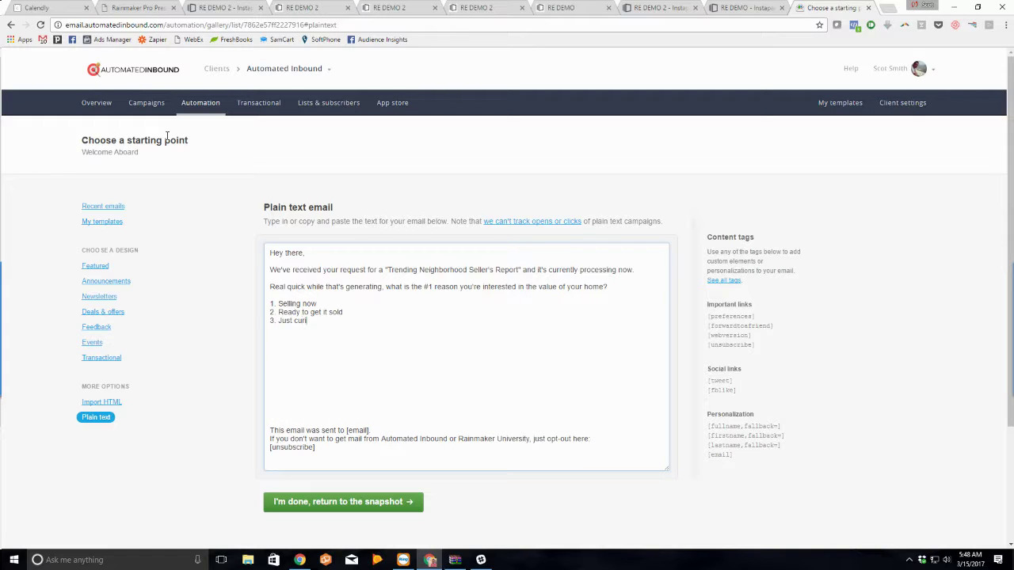
pyautogui.write('ous')
pyautogui.press('Return')
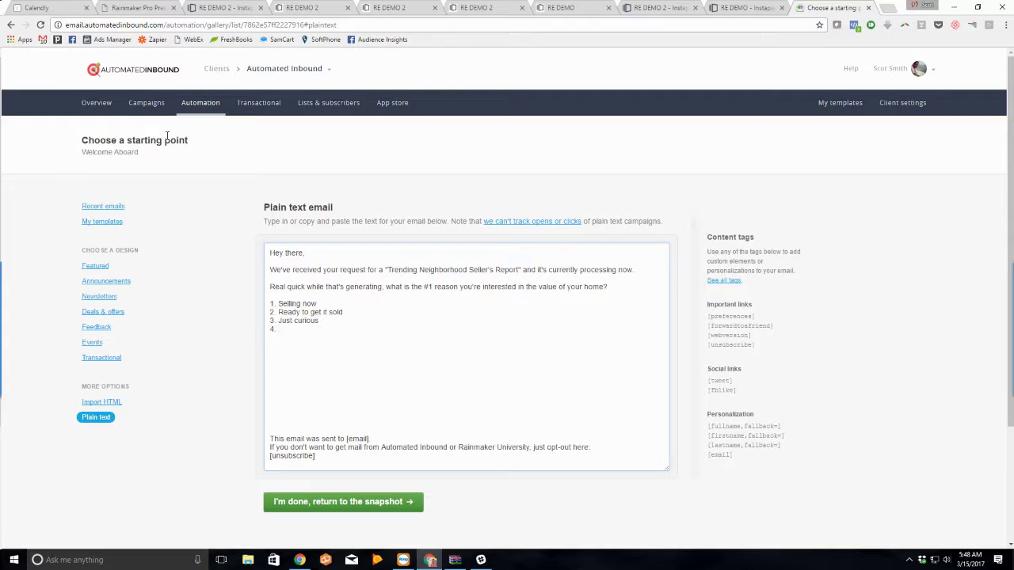
# Step: Finish option 4 with 'would sell if the price is right', add the quick-reply request line and a name sign-off
pyautogui.write('would sell if the price is right')
pyautogui.press('Return')
pyautogui.press('Return')
pyautogui.write('Just shoot me')
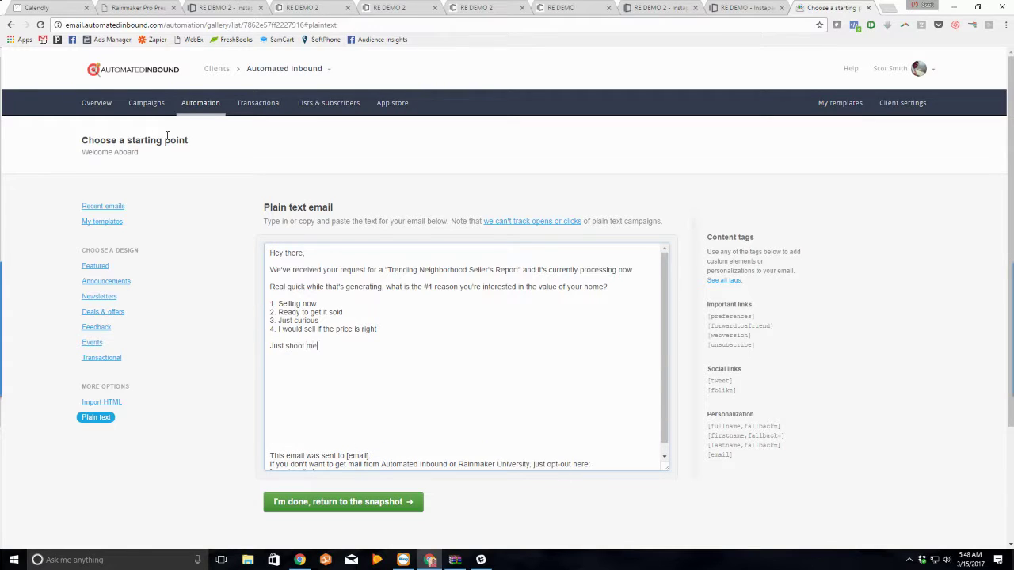
pyautogui.write(' a quick reply with your answer and your report w')
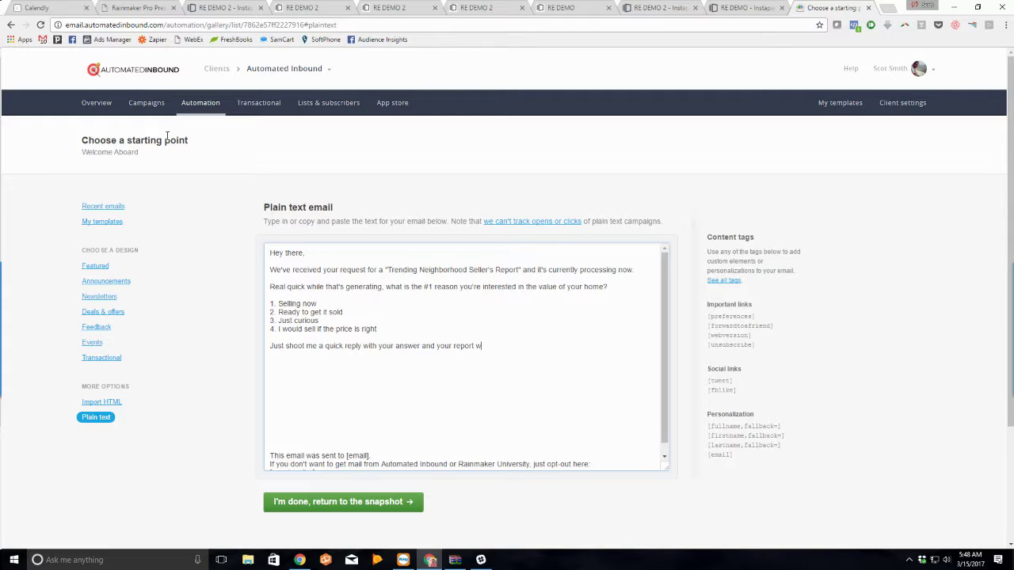
pyautogui.write('i on its way!')
pyautogui.press('Return')
pyautogui.press('Return')
pyautogui.press('Return')
pyautogui.write('-')
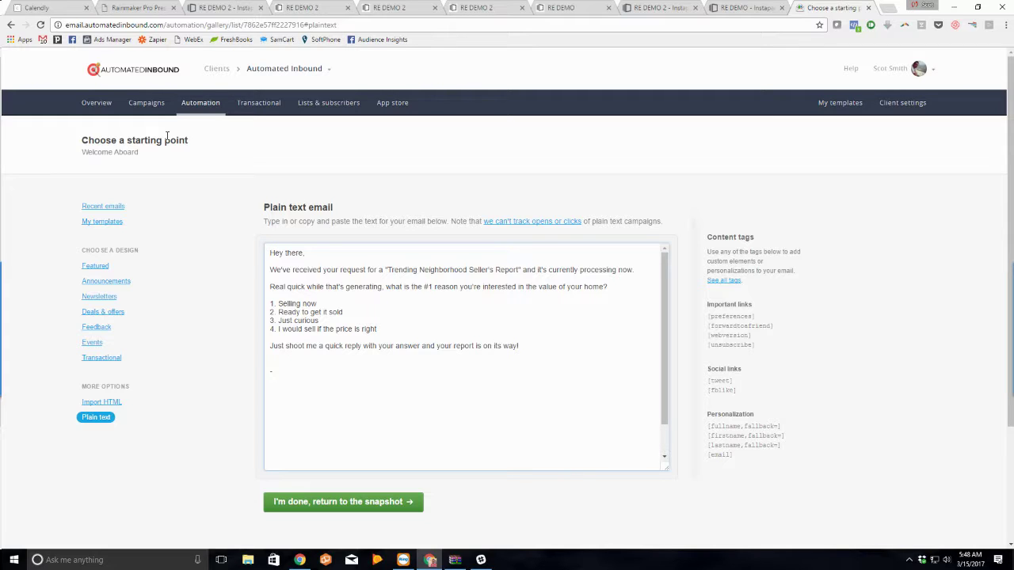
pyautogui.write(' Scot')
pyautogui.scroll(-3, 389, 312)
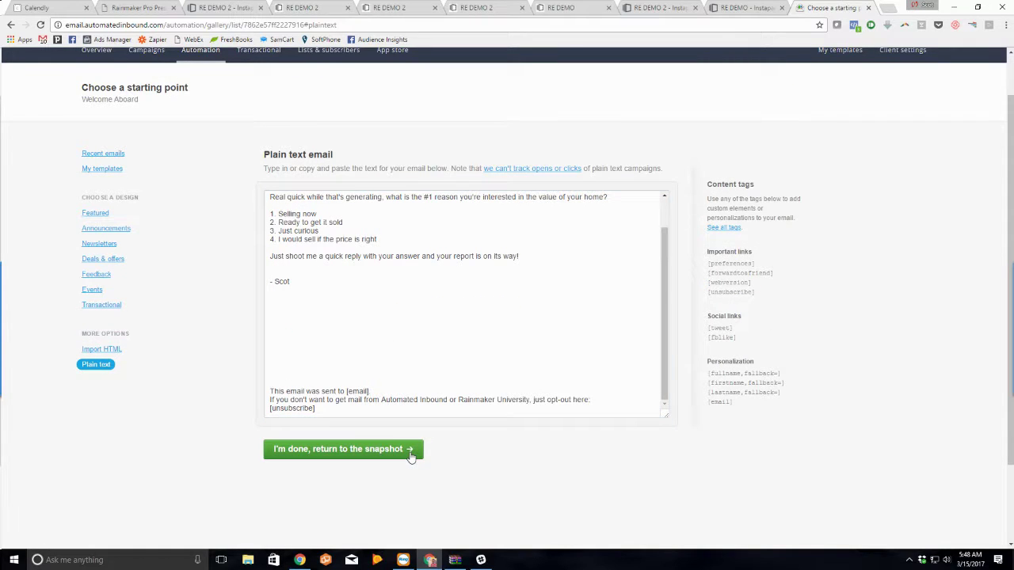
# Step: Close the email editor and insert a Delay step before the Welcome Aboard email
pyautogui.click(410, 457)
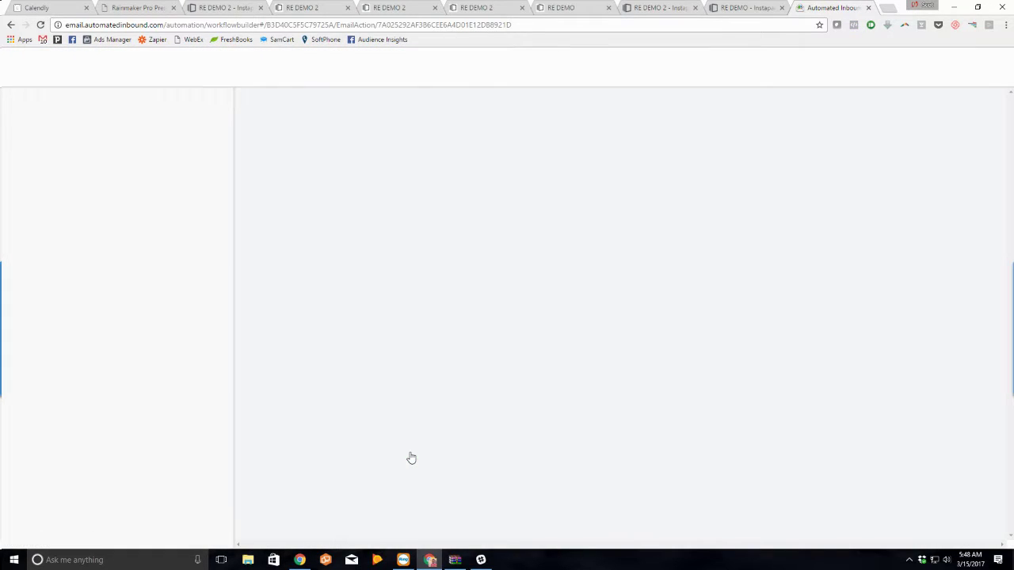
pyautogui.click(620, 225)
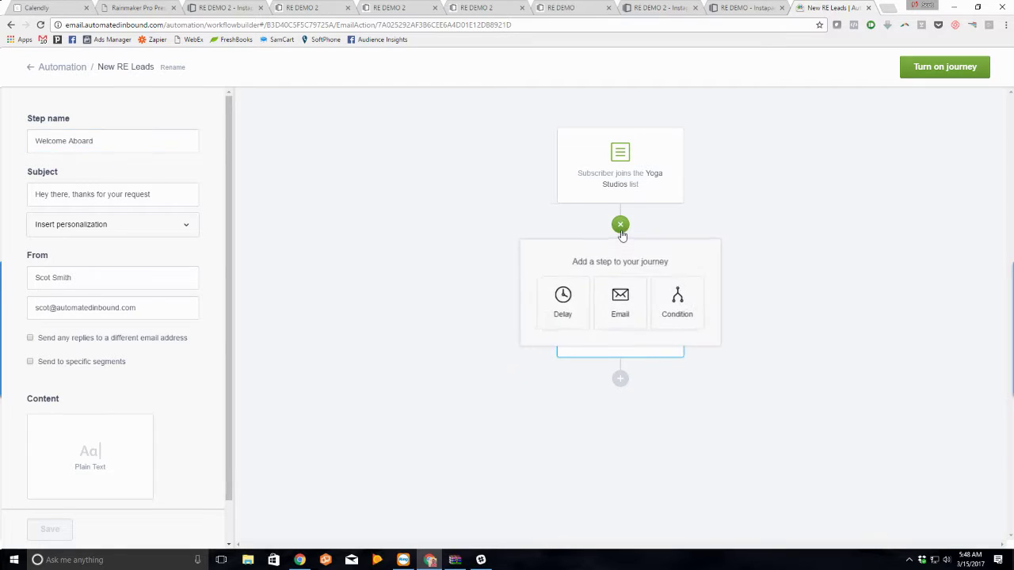
pyautogui.click(570, 321)
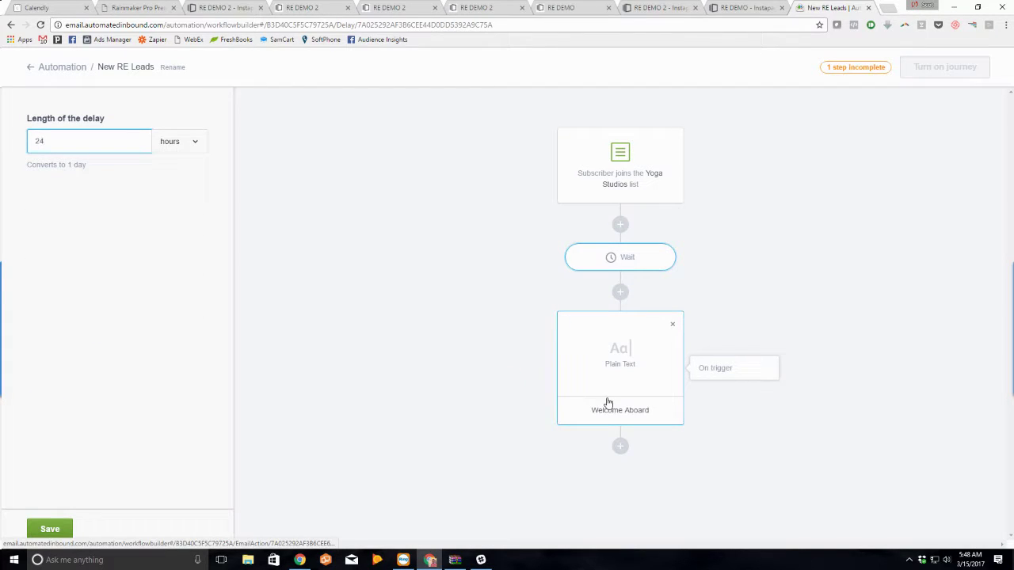
# Step: Set the delay to 4 minutes, save it, and turn on the New RE Leads journey
pyautogui.doubleClick(110, 141)
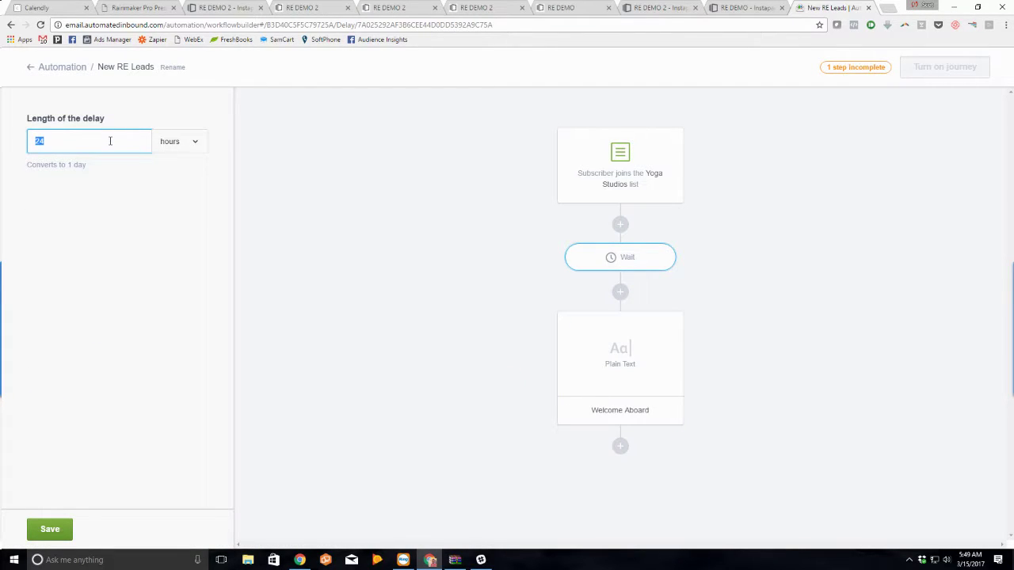
pyautogui.write('7')
pyautogui.click(193, 141)
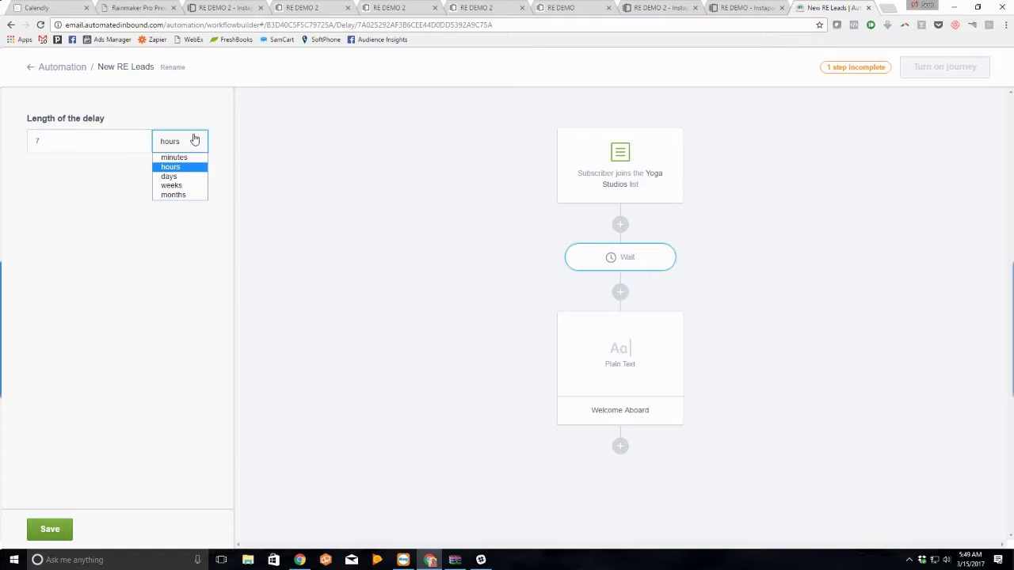
pyautogui.click(175, 158)
pyautogui.doubleClick(106, 136)
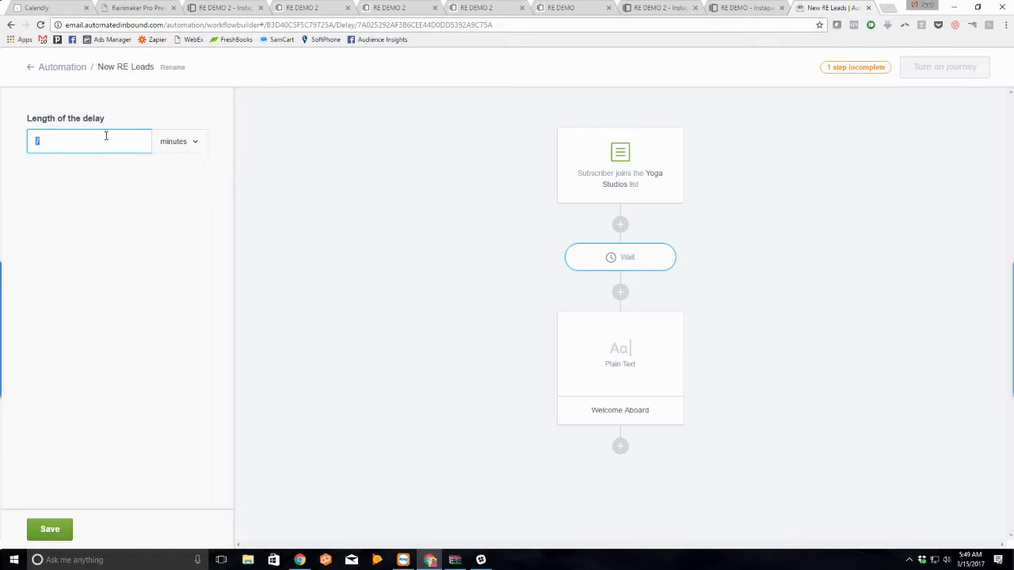
pyautogui.write('4')
pyautogui.click(48, 530)
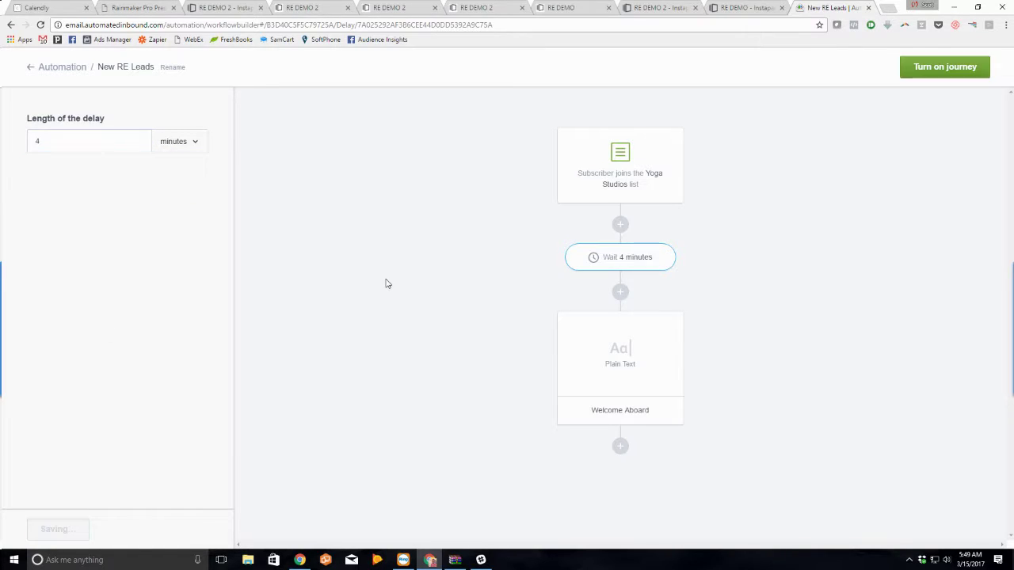
pyautogui.click(957, 73)
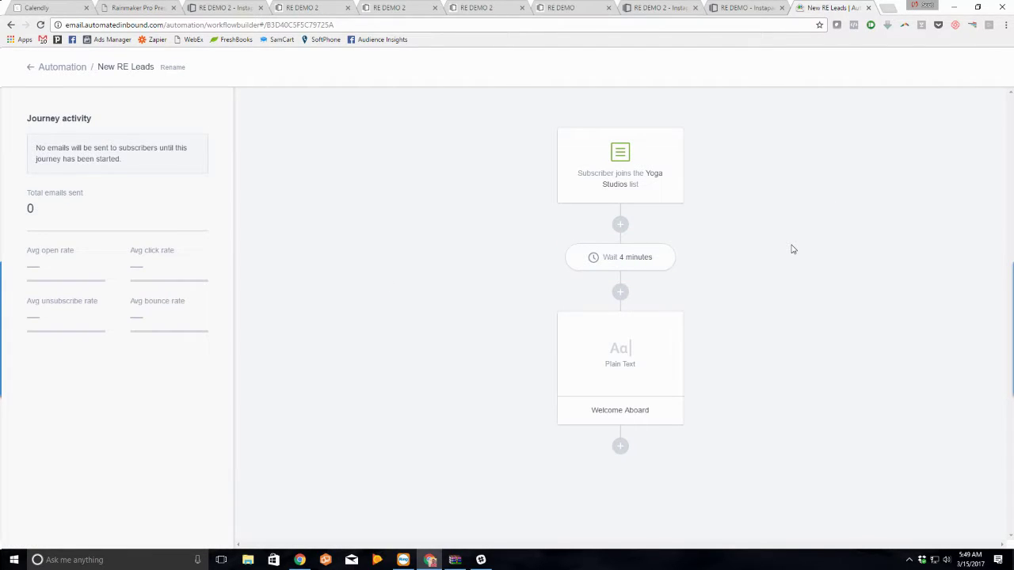
# Step: Switch to the Rainmaker Pro Presentation PDF and bring up '2. The Splinter'
pyautogui.click(483, 8)
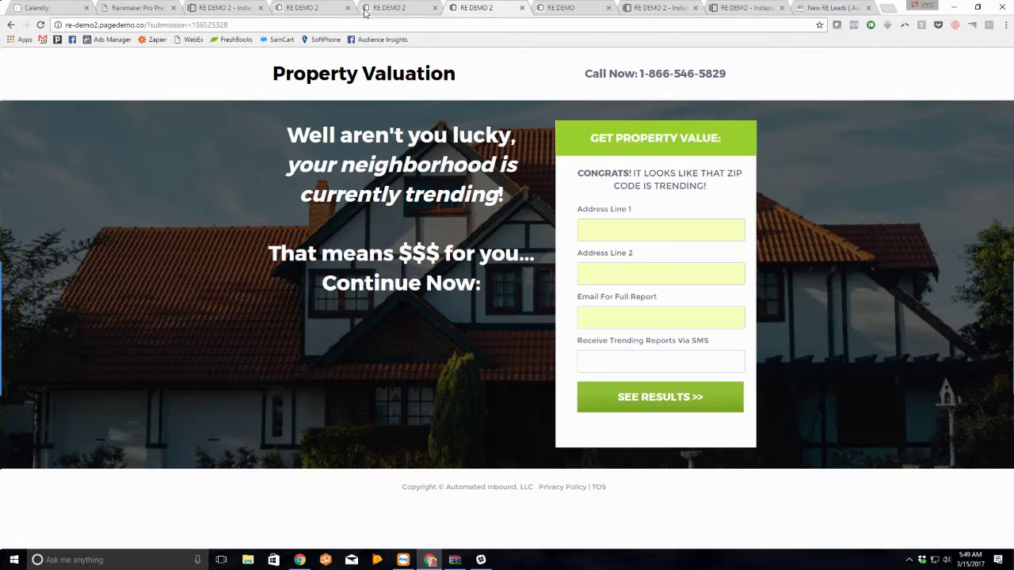
pyautogui.click(365, 11)
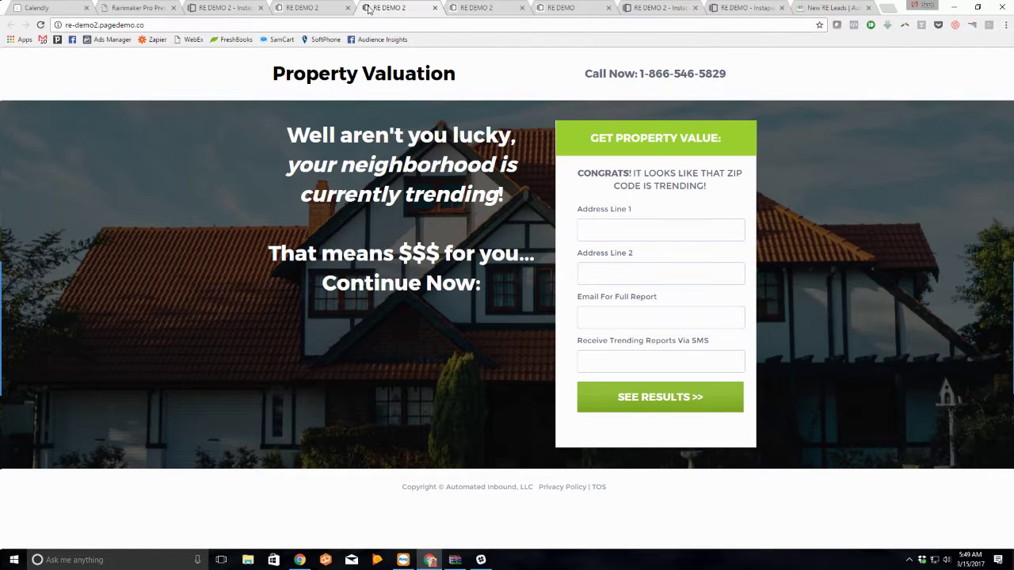
pyautogui.click(133, 11)
pyautogui.scroll(-5, 317, 269)
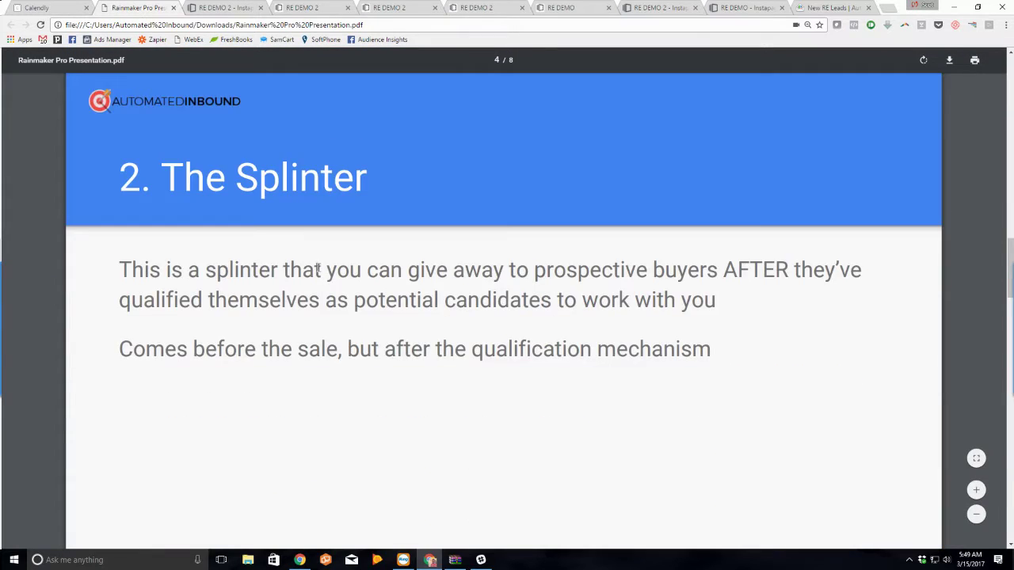
# Step: Scroll the Rainmaker Pro Presentation to page 5, showing the three example buyer conditions
pyautogui.scroll(6, 319, 273)
pyautogui.scroll(-3, 349, 273)
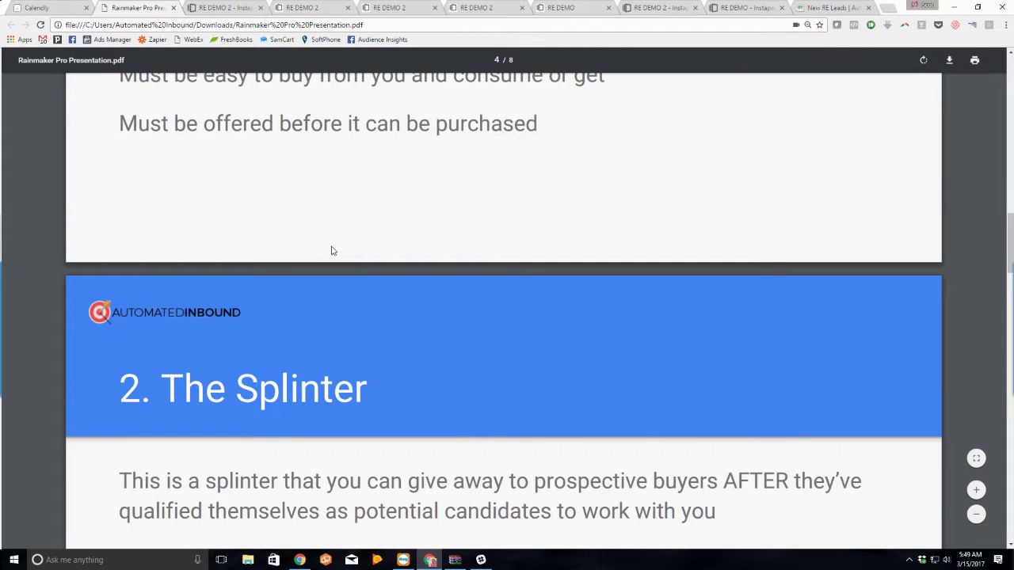
pyautogui.scroll(-2, 332, 250)
pyautogui.scroll(-1, 331, 249)
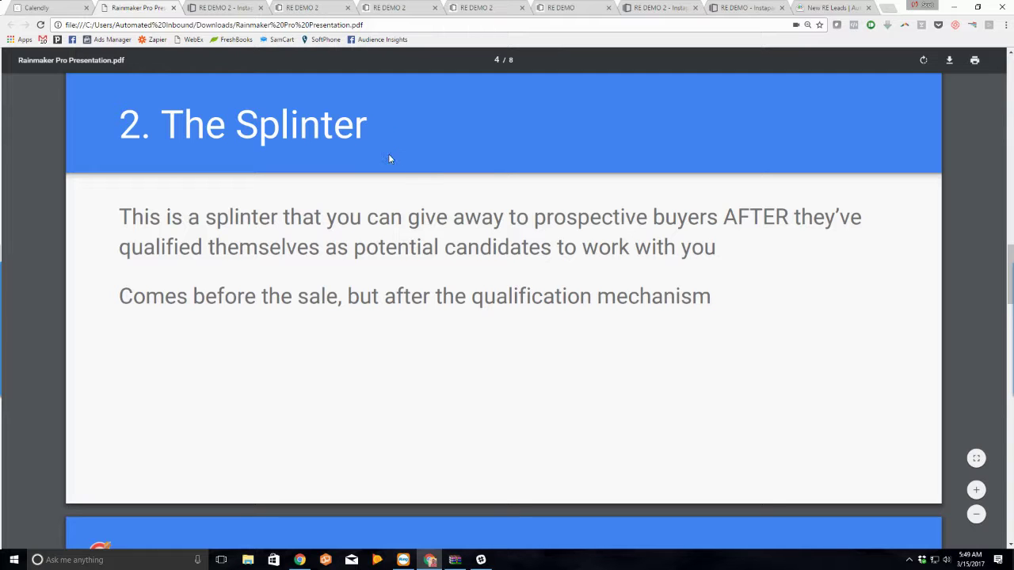
pyautogui.scroll(-5, 377, 254)
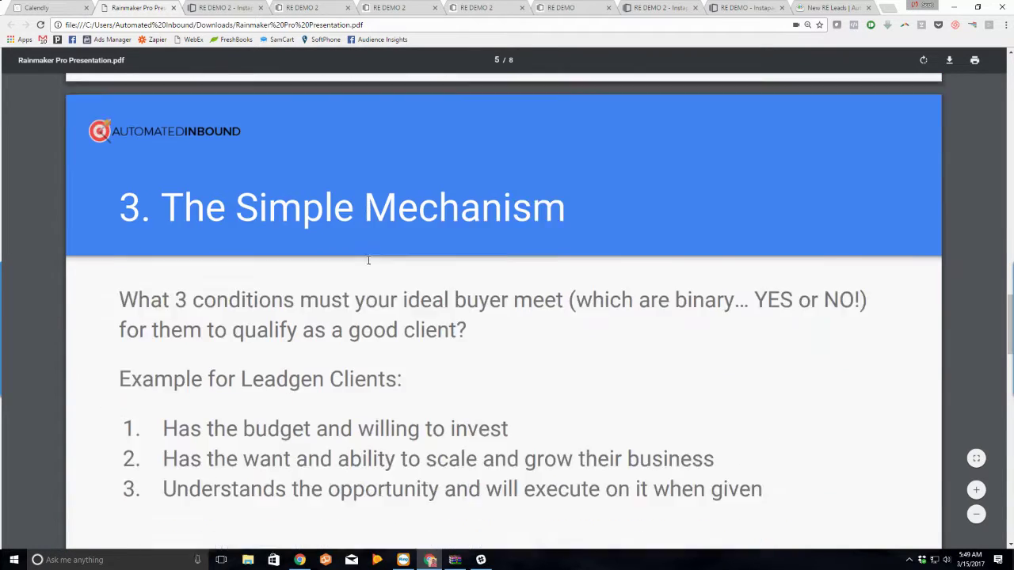